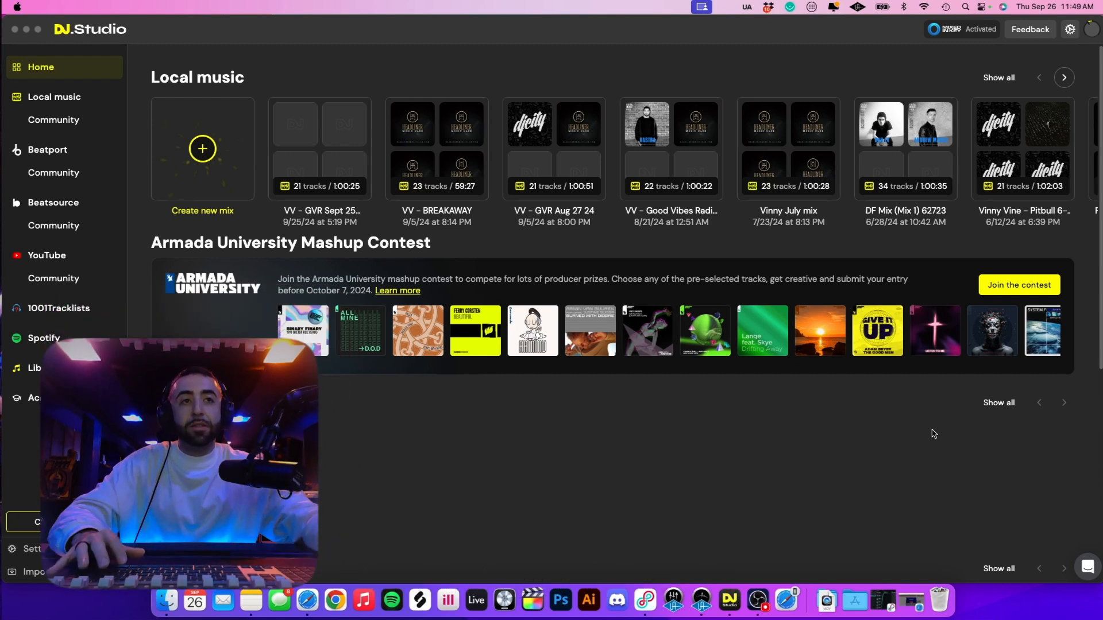
Create a new mix that uses local files from the computer
click(221, 148)
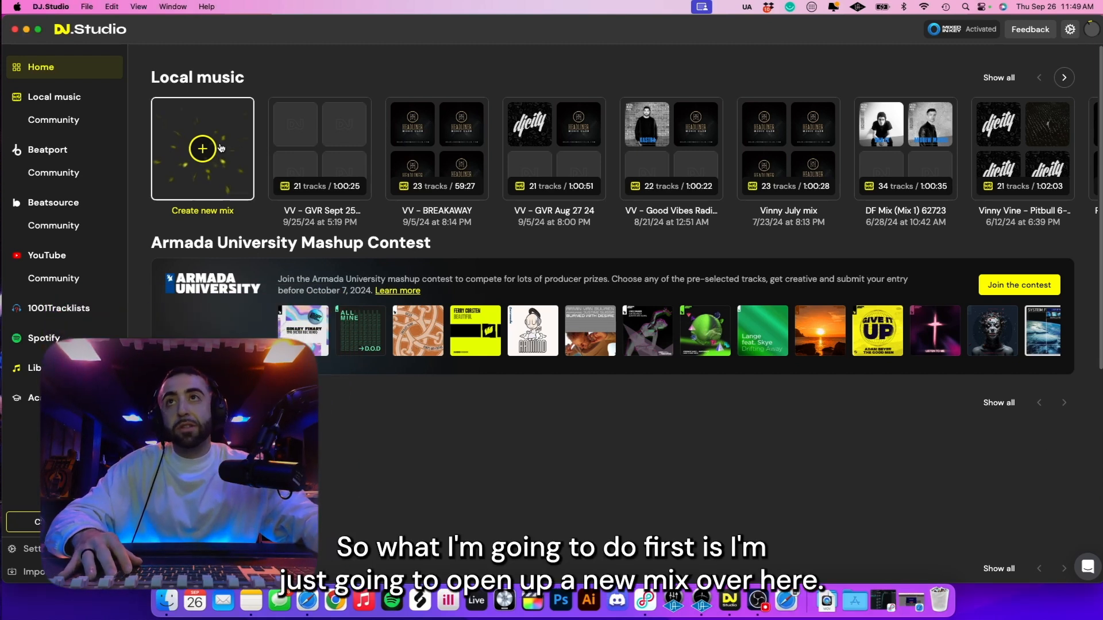
click(221, 148)
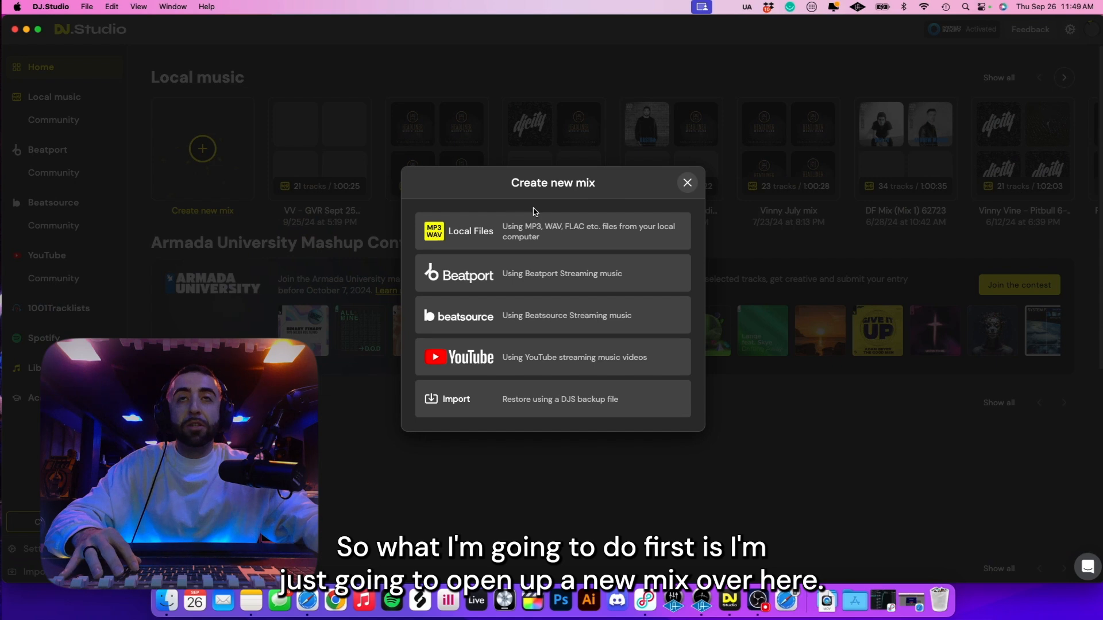
click(478, 233)
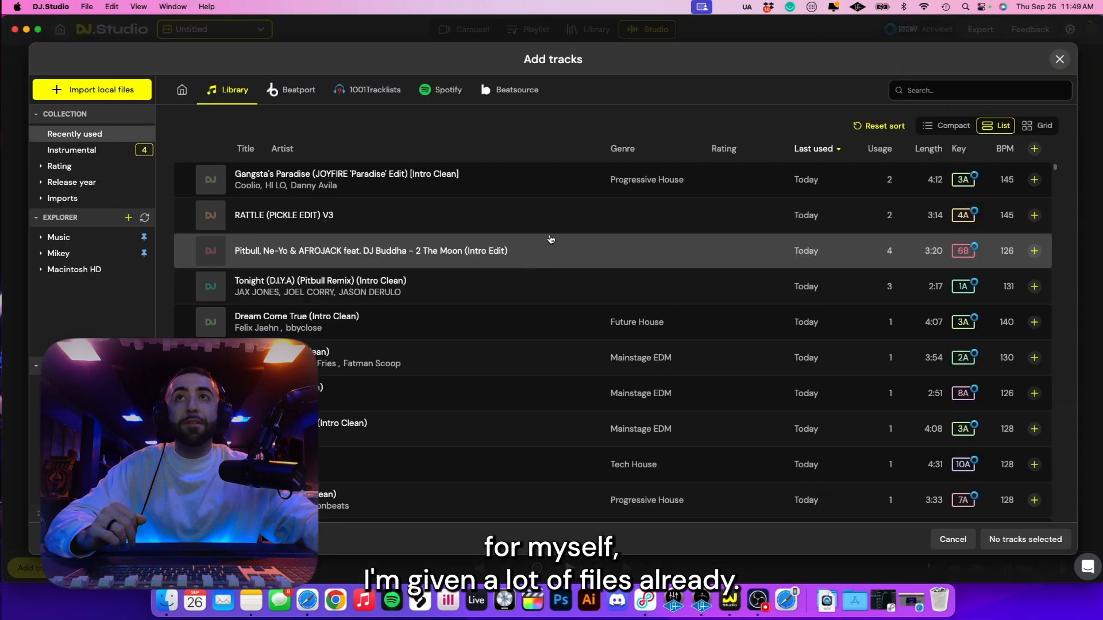
Look through the MP3 files in the VV SEPT 24 downloads folder and close the folder
click(835, 599)
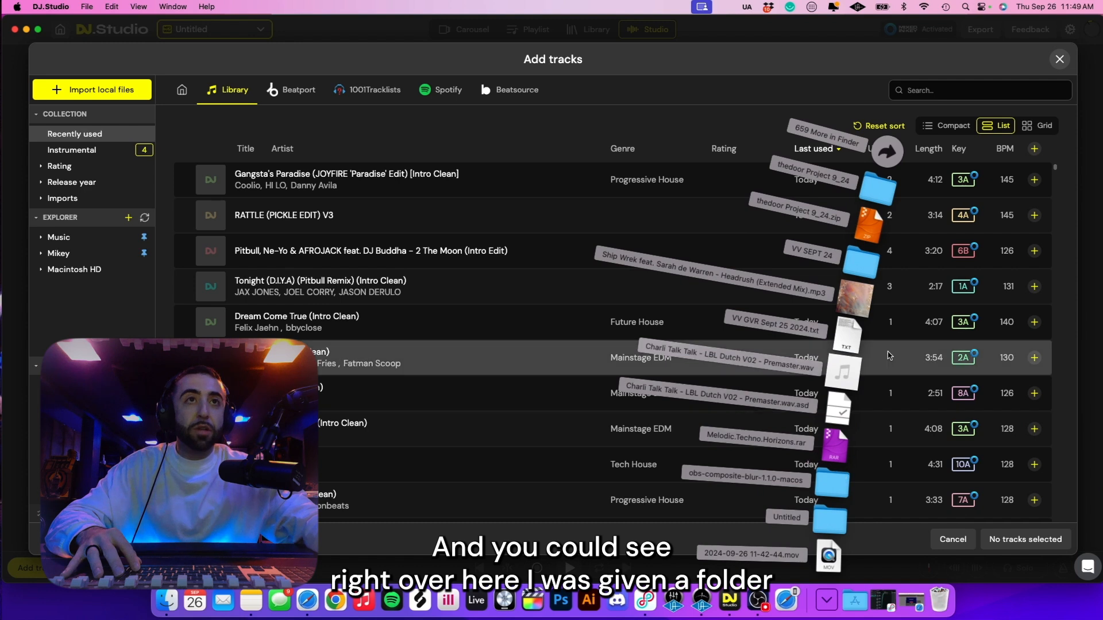
click(861, 261)
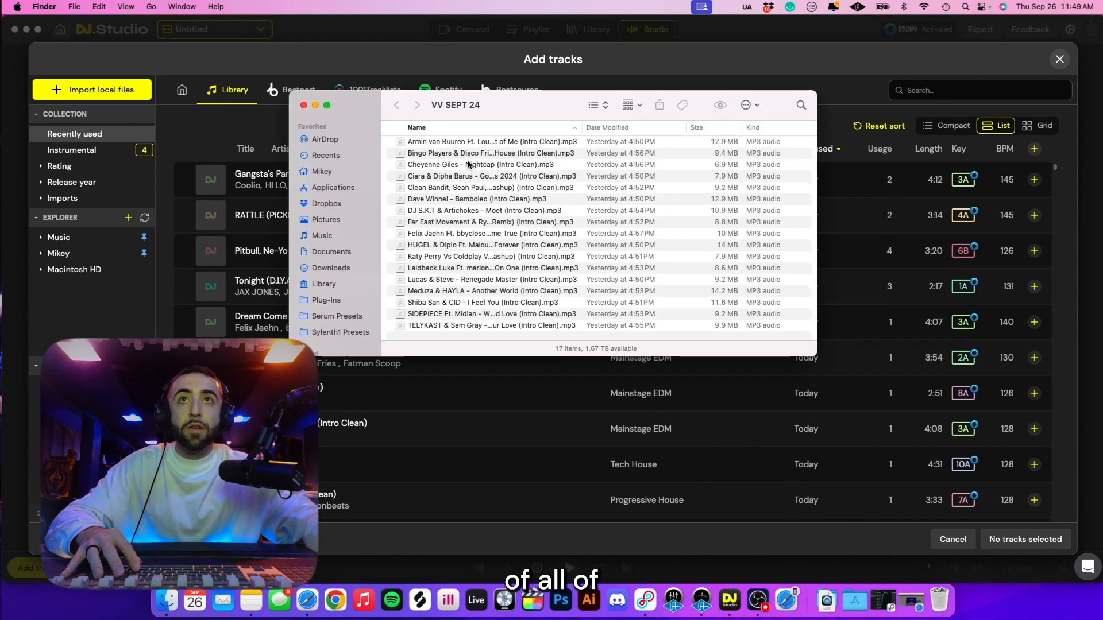
drag(505, 106, 567, 177)
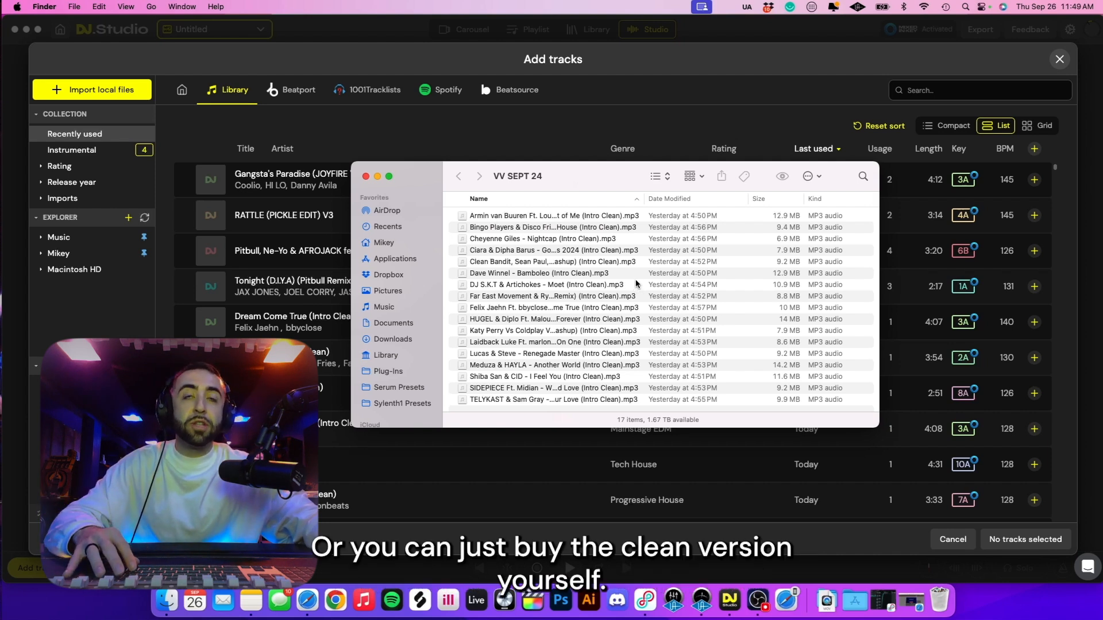
click(366, 177)
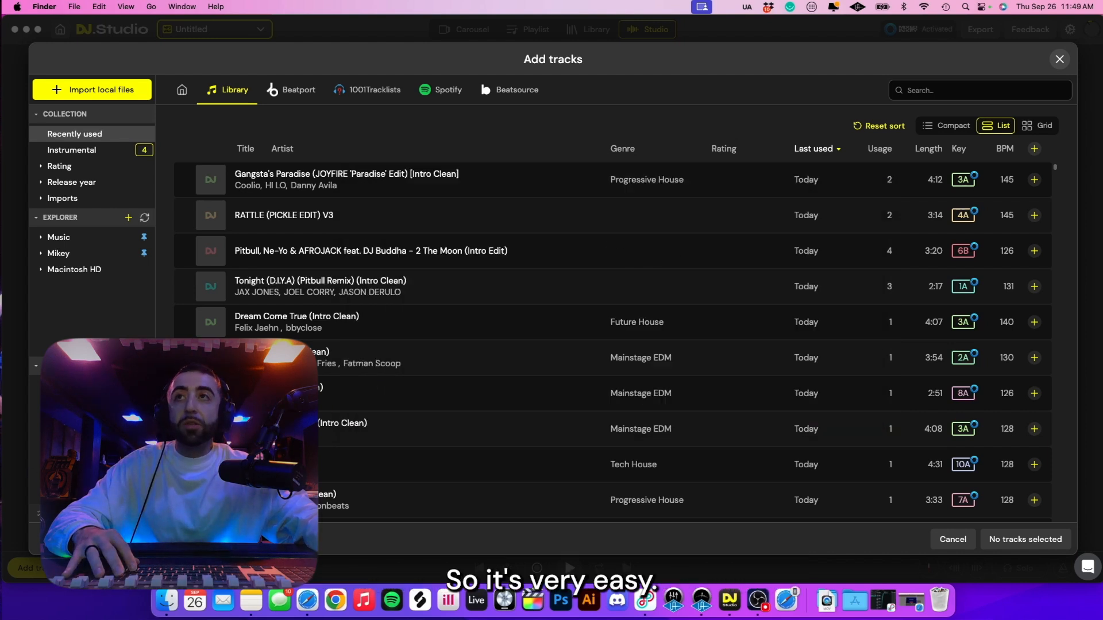
click(93, 91)
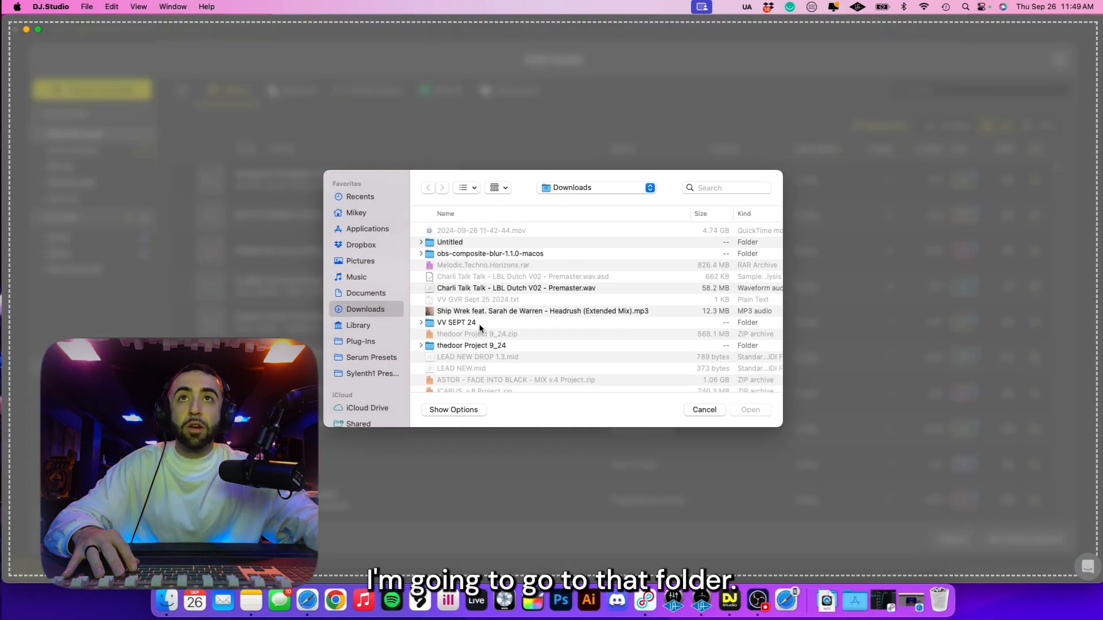
double_click(479, 324)
scroll(514, 288, down, 3)
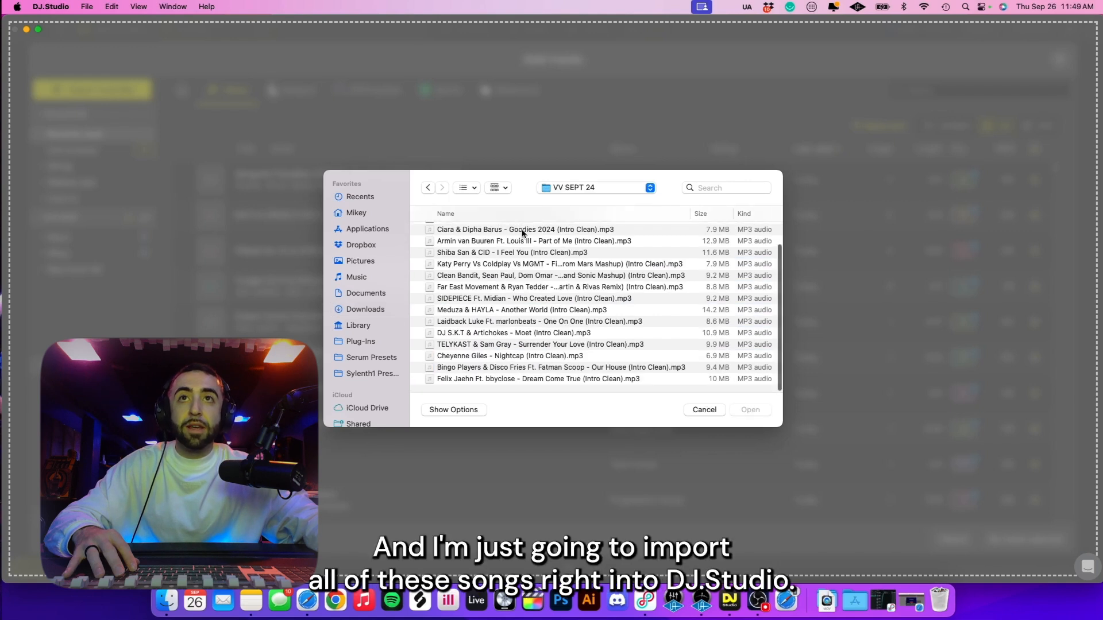
scroll(517, 287, up, 2)
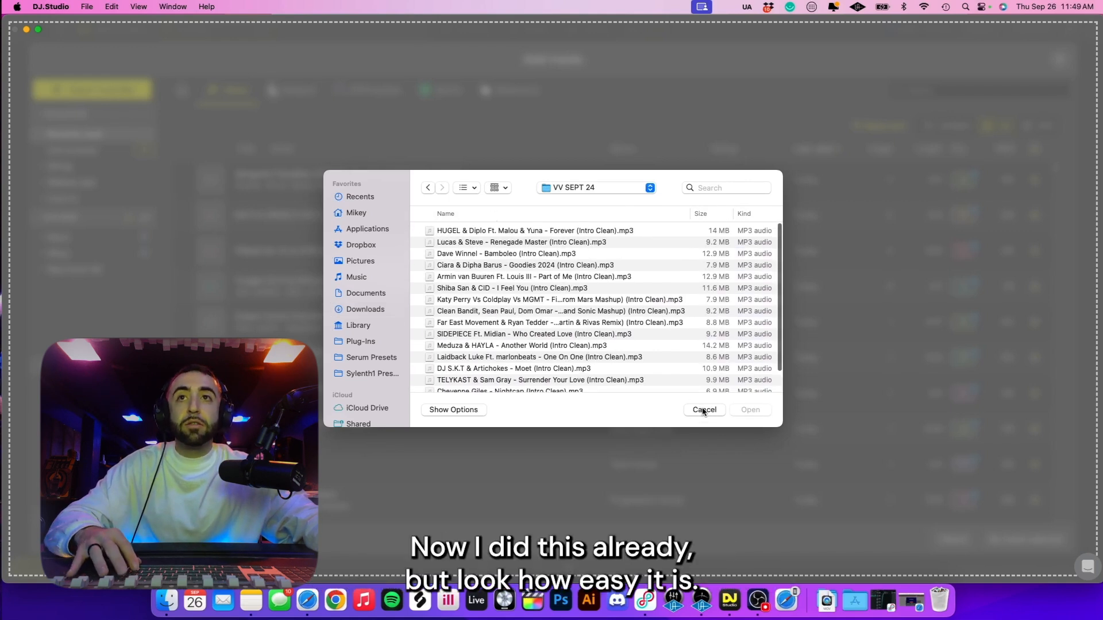
click(704, 410)
click(565, 367)
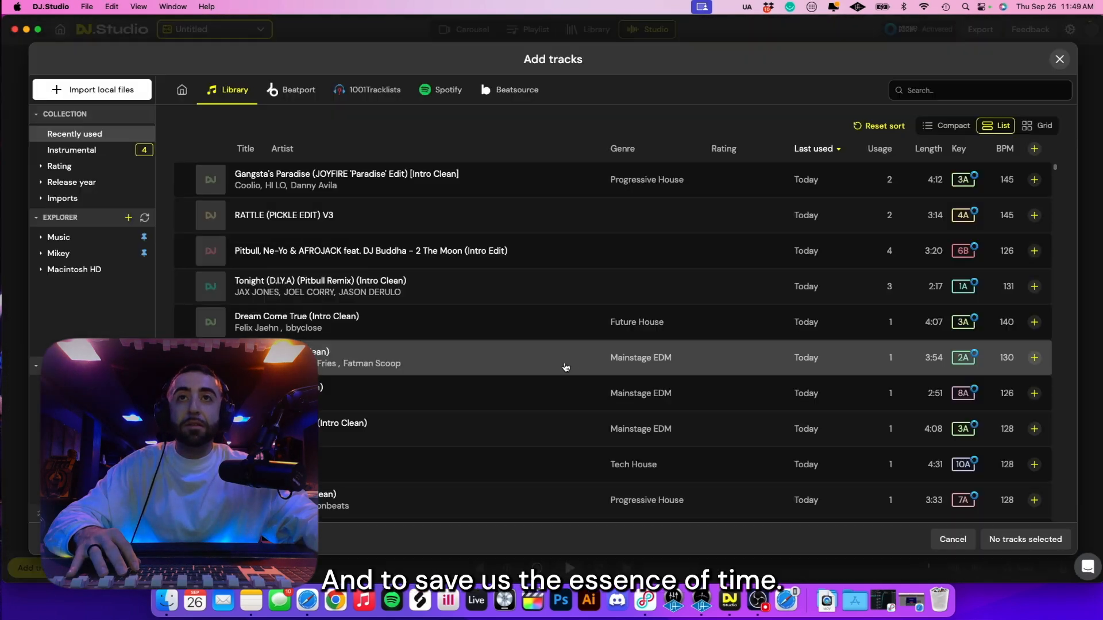
Select every library track last used today for the mix, from "Forever" up to "Gangsta's Paradise"
scroll(450, 342, down, 1)
scroll(450, 342, down, 4)
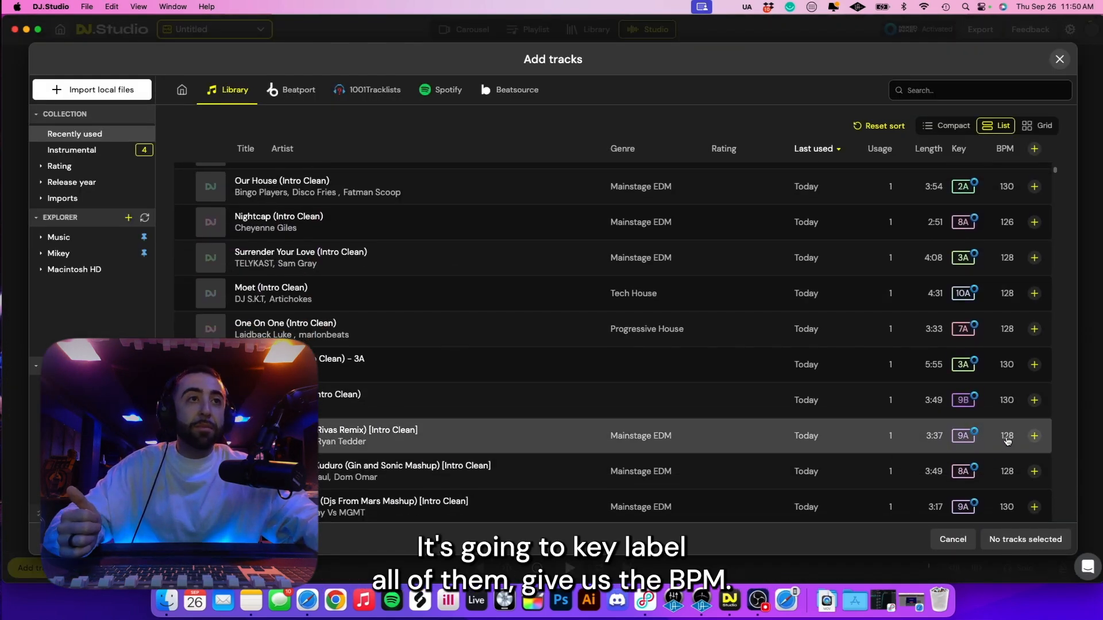
scroll(446, 390, down, 5)
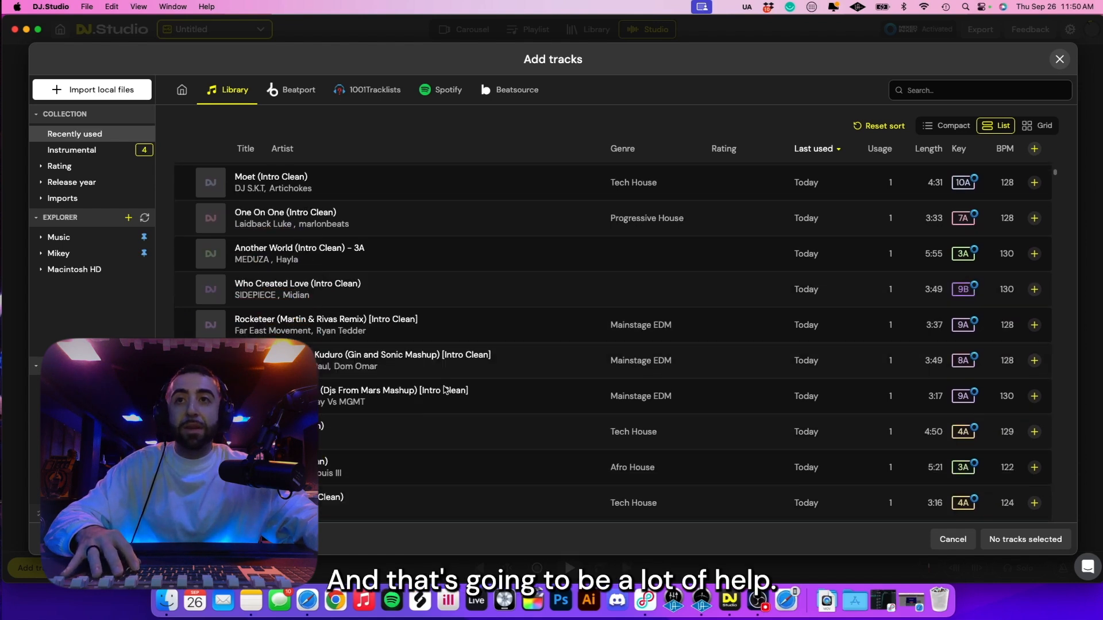
scroll(494, 412, down, 4)
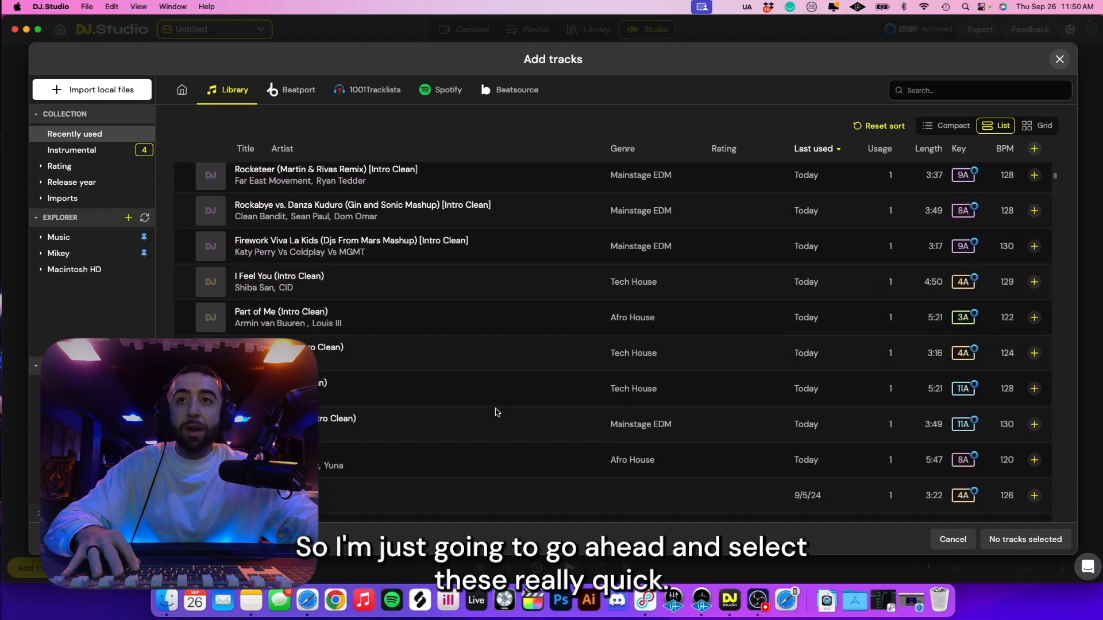
scroll(660, 413, up, 2)
scroll(790, 414, up, 1)
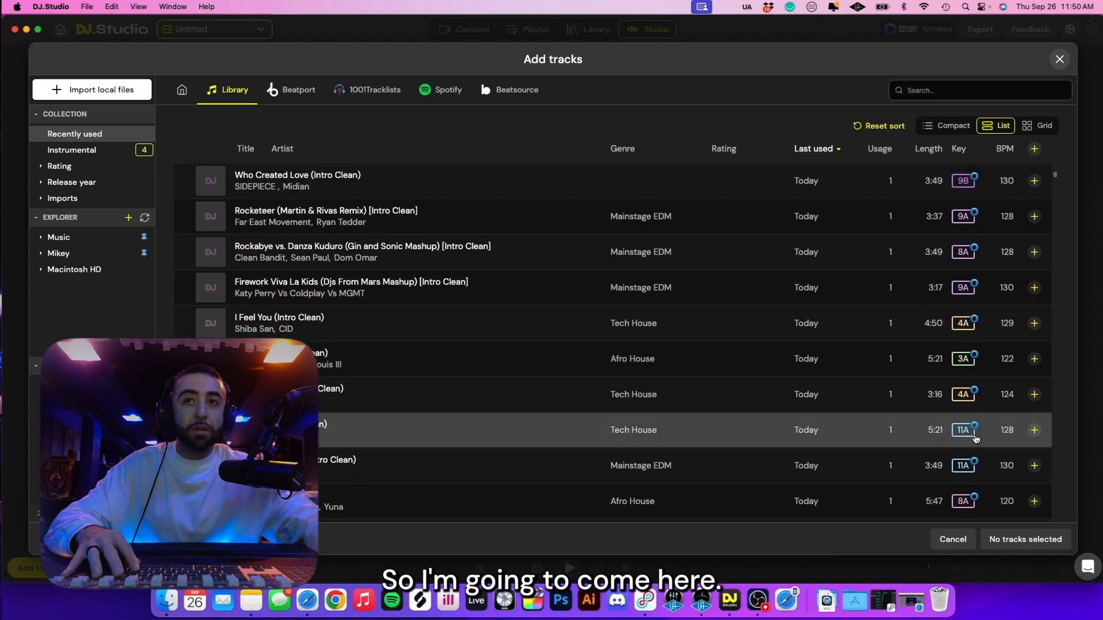
scroll(793, 414, down, 1)
click(1034, 482)
click(1034, 446)
click(1034, 411)
click(1034, 375)
click(1034, 339)
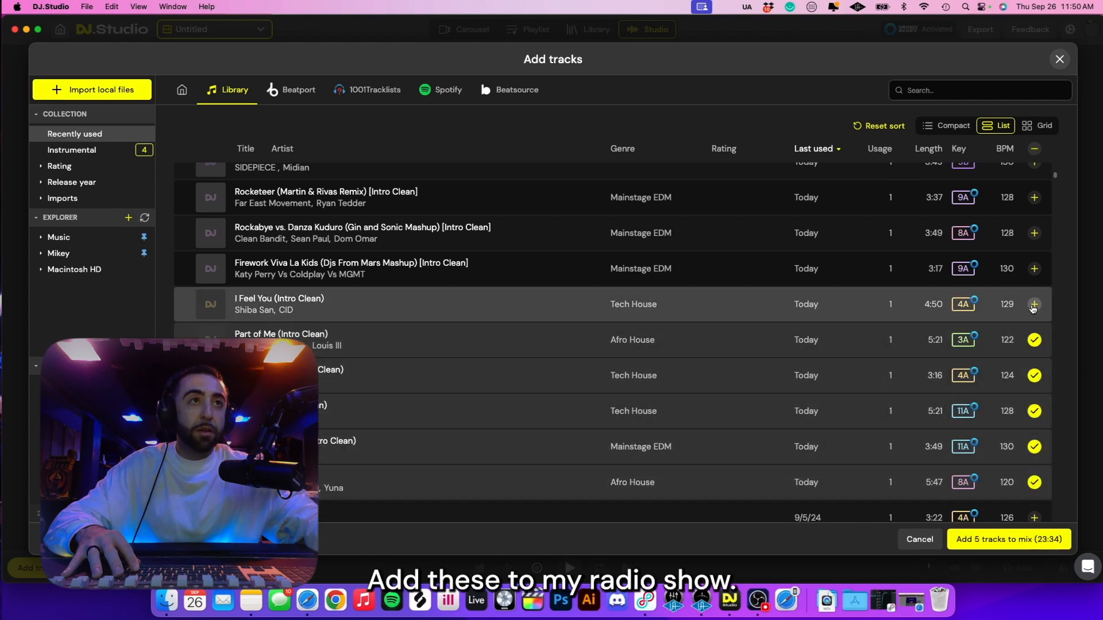
click(1034, 304)
scroll(1034, 304, up, 1)
click(1034, 313)
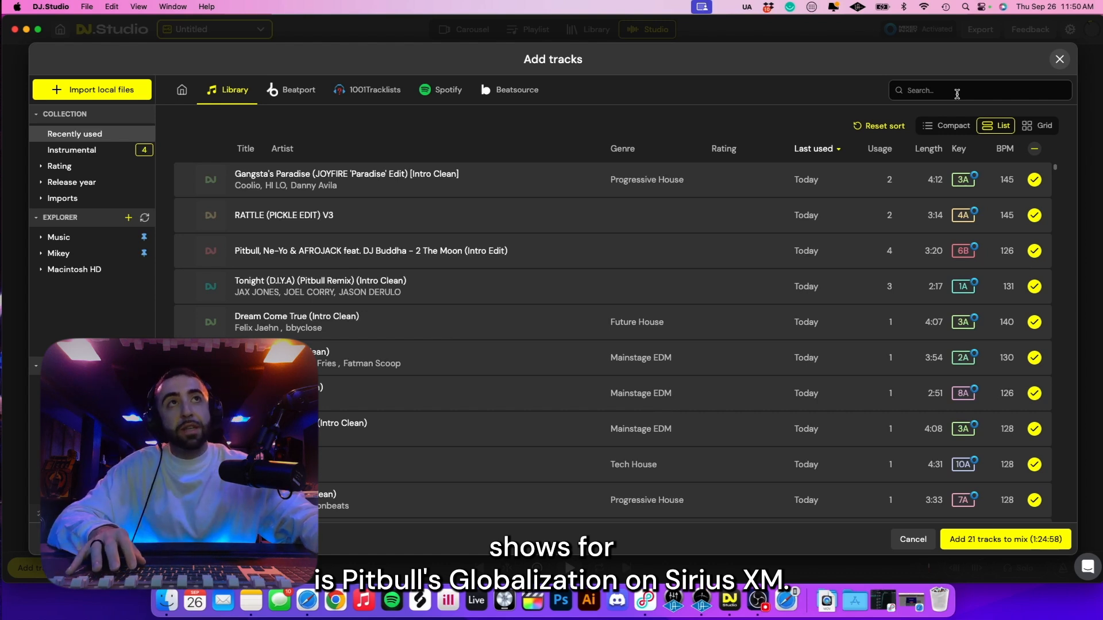
Search the library for "pitbull", select "Take Me To The Dirty Hotel (DEUX SAINTS Edit)" as well, and add all selected tracks to the mix
click(957, 92)
text(pitbull)
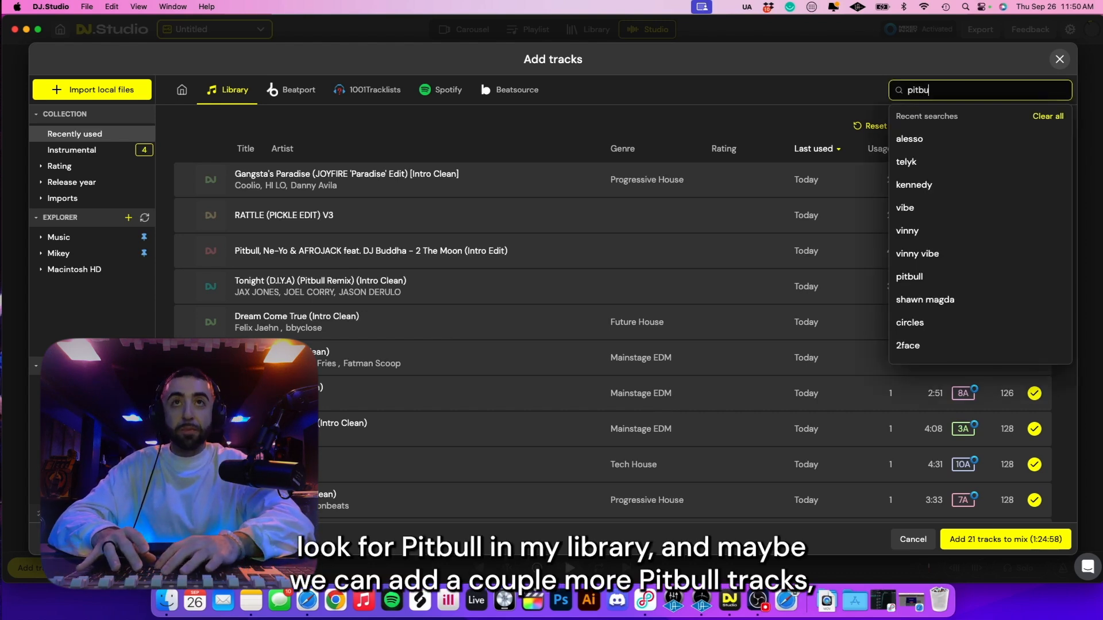
key(Return)
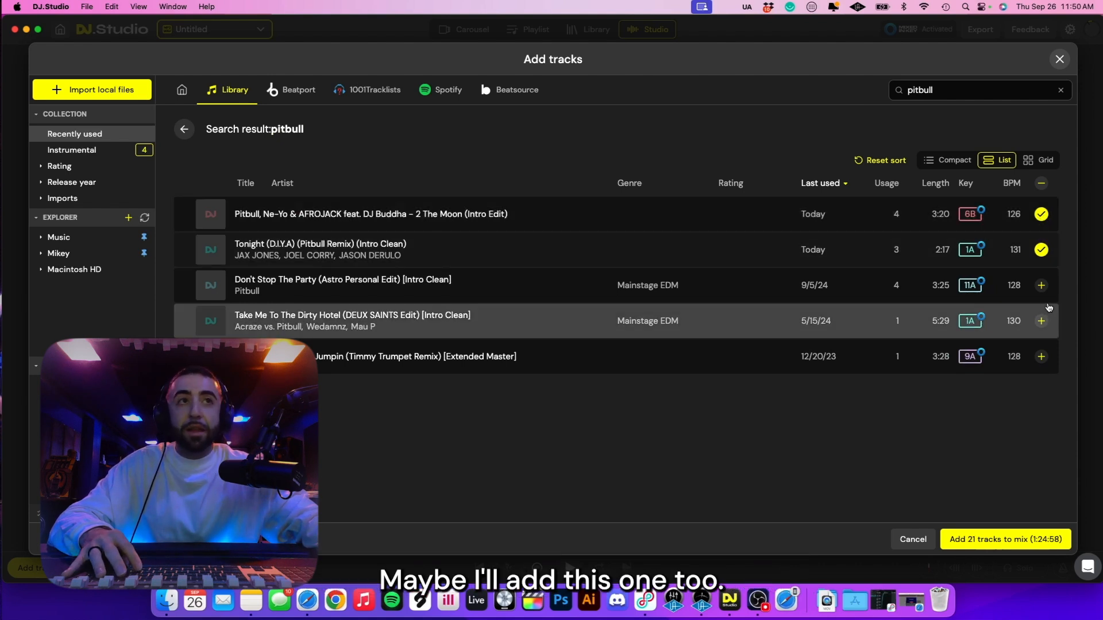
click(1042, 321)
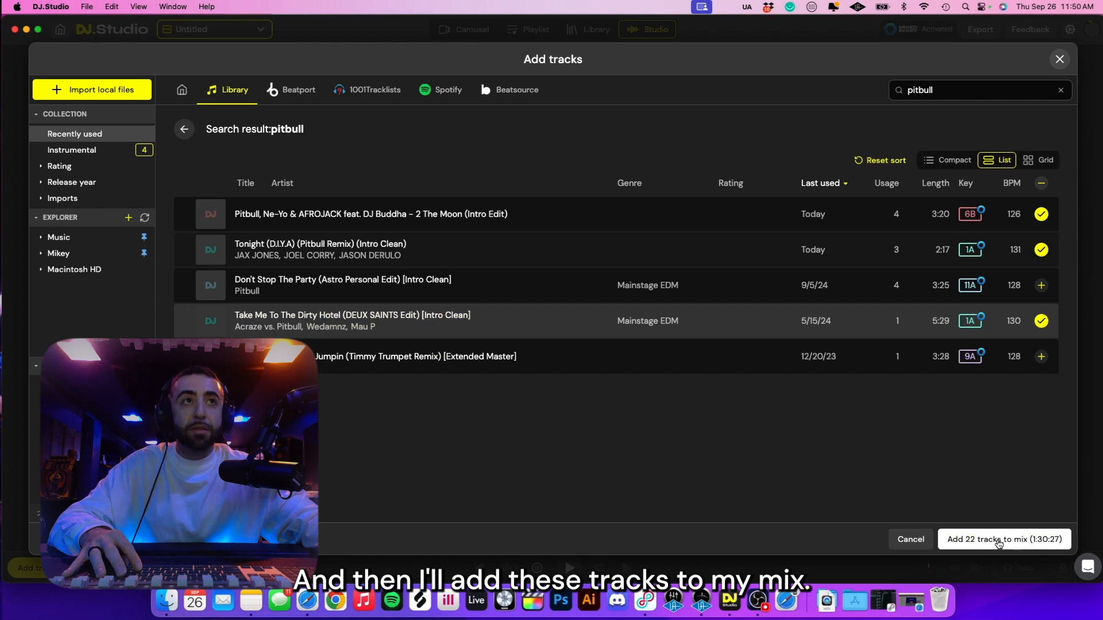
click(998, 540)
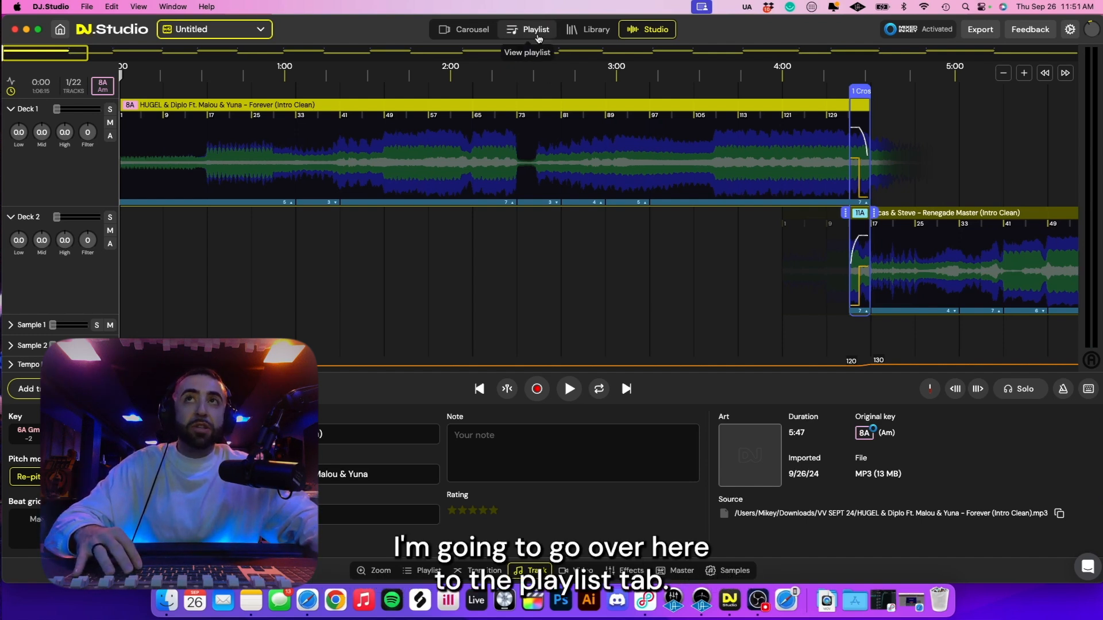
In the playlist view, move the two 145 BPM tracks, RATTLE and Gangsta's Paradise, to the end, with Gangsta's Paradise last
click(536, 32)
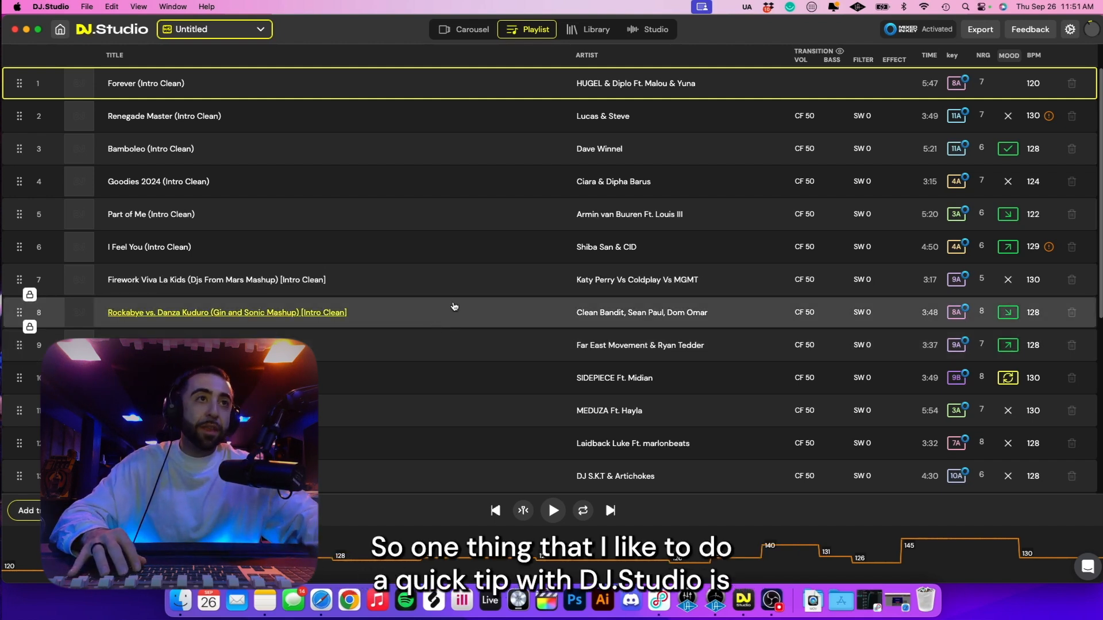
scroll(486, 291, down, 5)
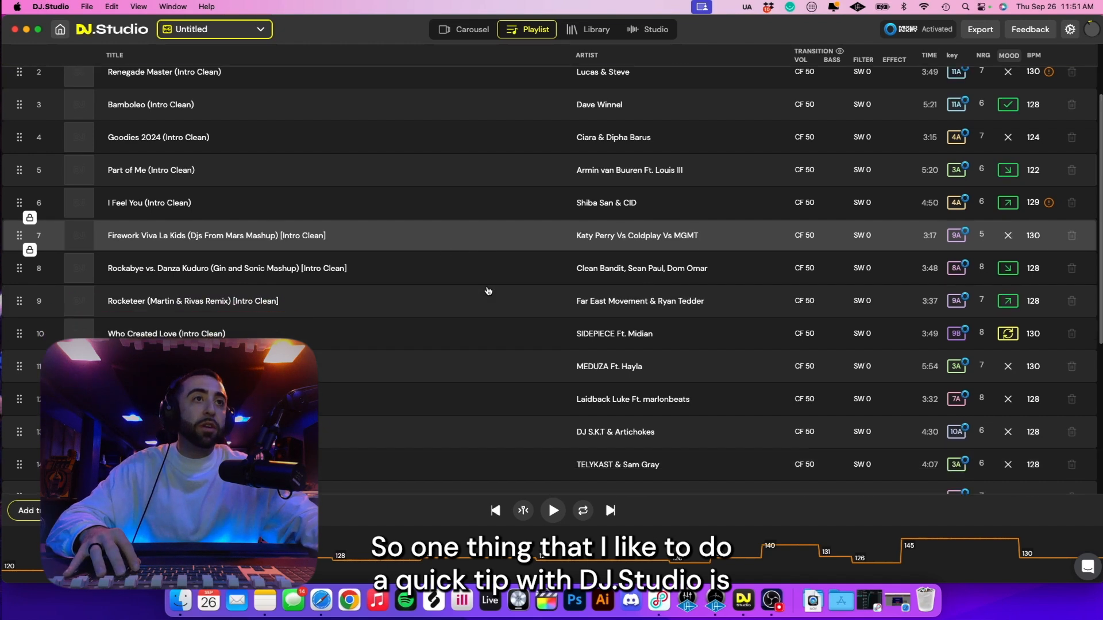
scroll(487, 291, down, 1)
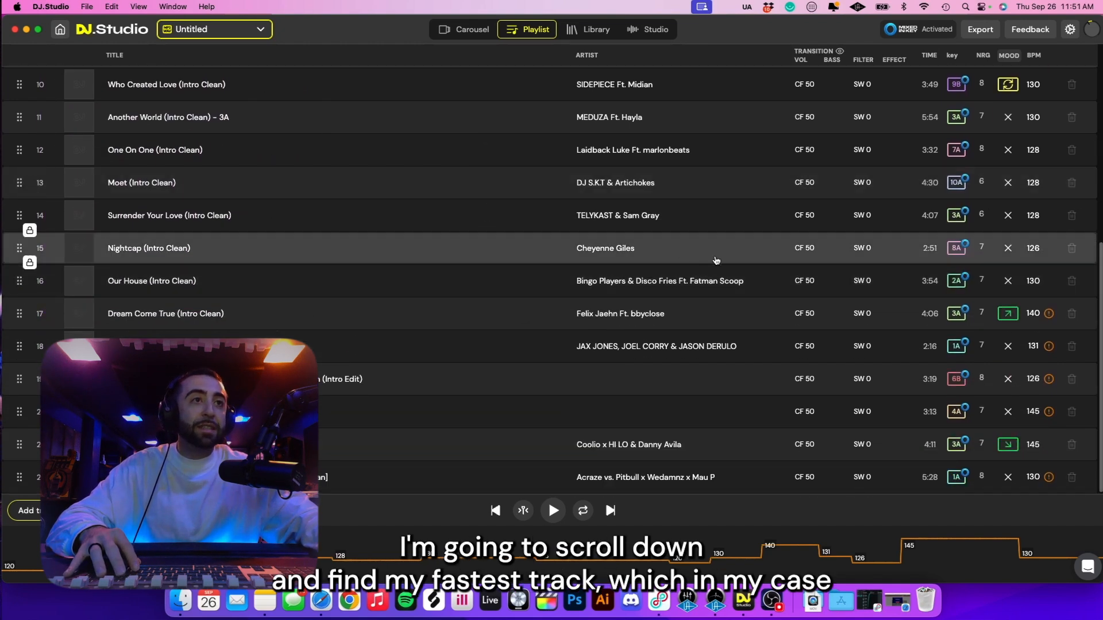
drag(390, 413, 389, 471)
scroll(431, 345, up, 1)
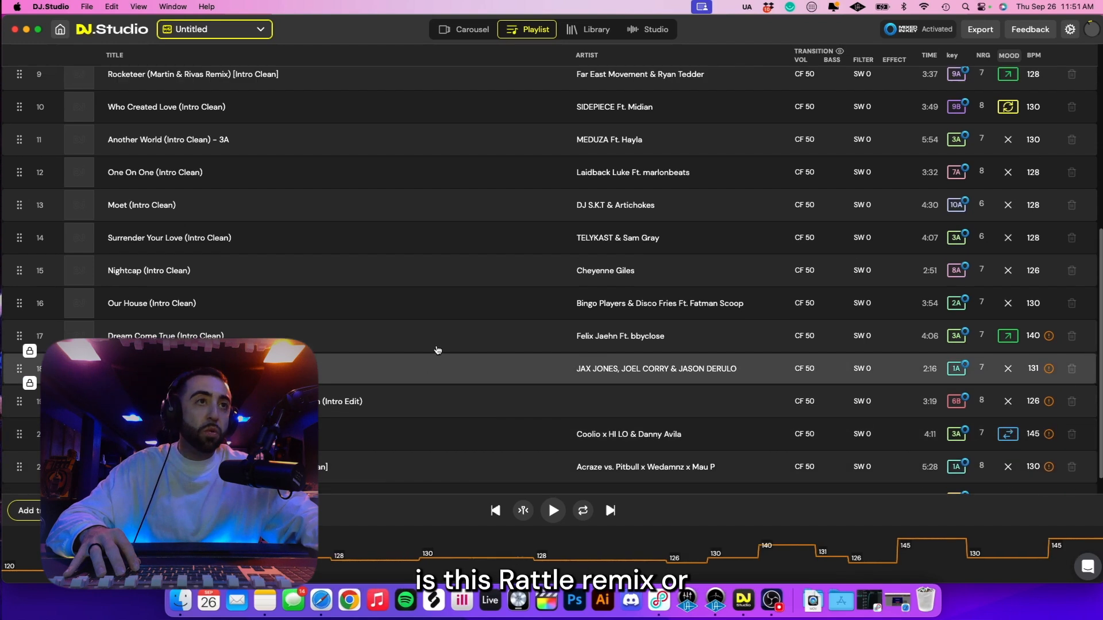
scroll(438, 347, down, 1)
drag(343, 415, 405, 477)
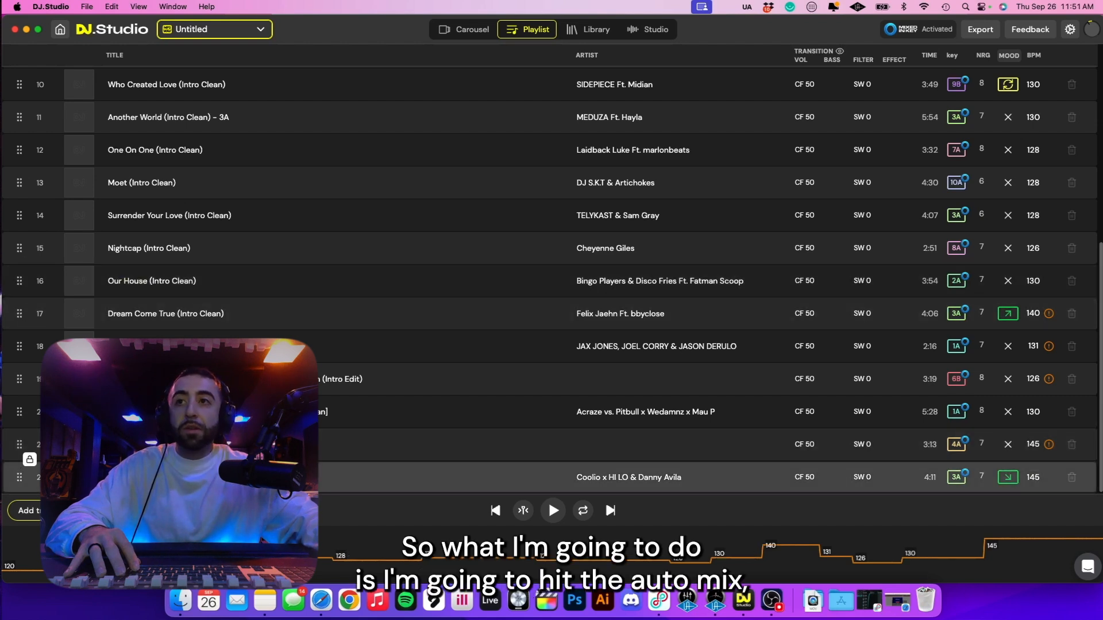
Set up Automix playlist ordering with the first and last tracks locked and the ordering fully towards BPM, at 2 BPM tolerance
click(112, 511)
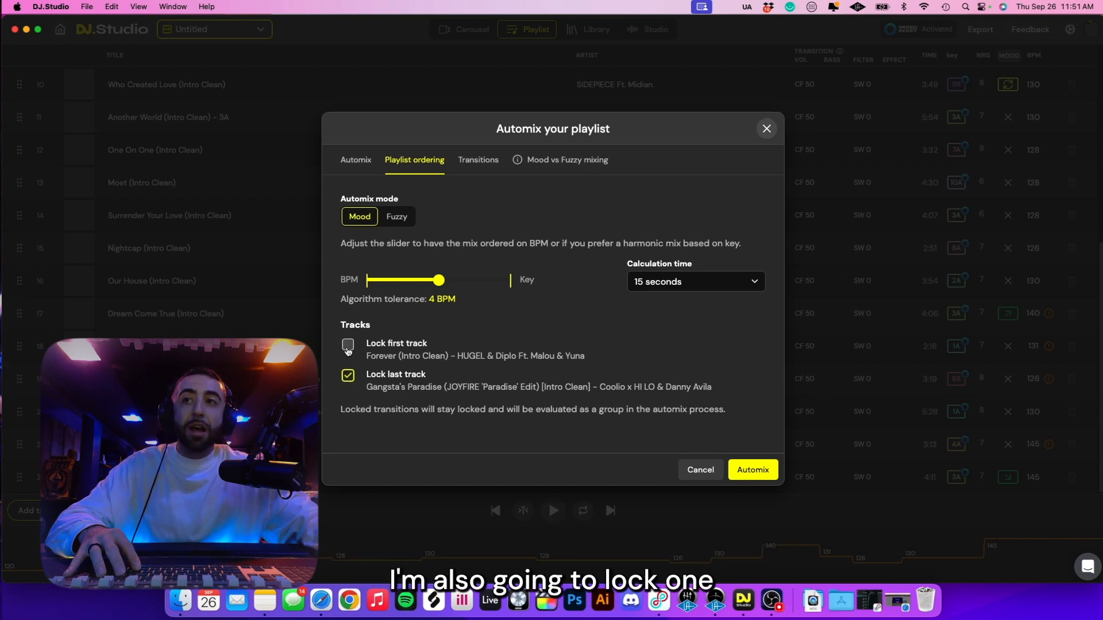
click(347, 350)
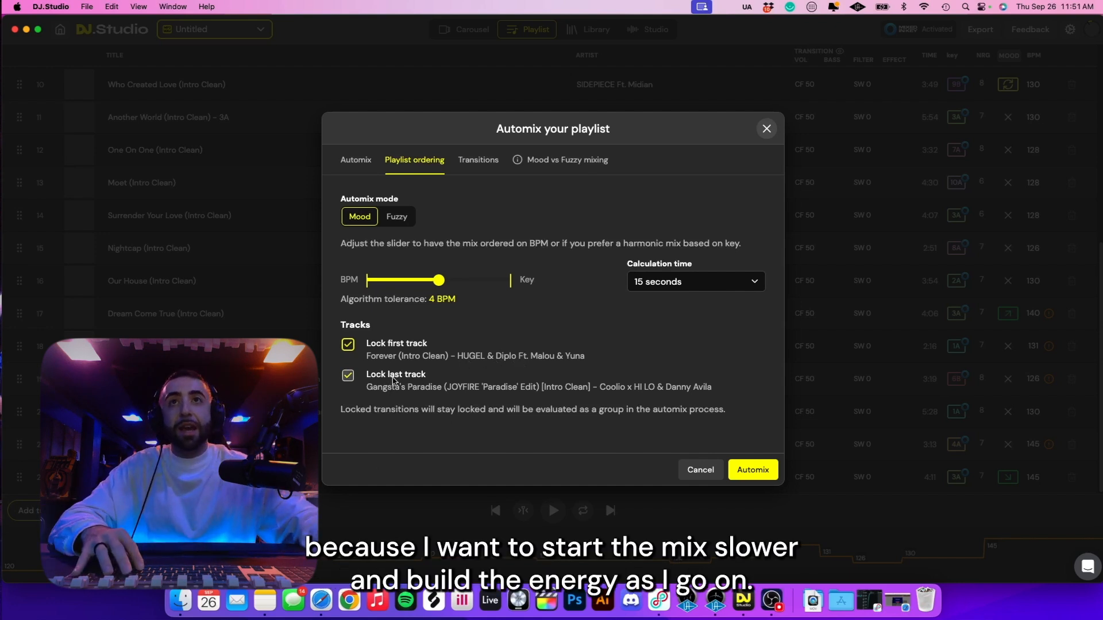
click(441, 281)
drag(412, 281, 367, 281)
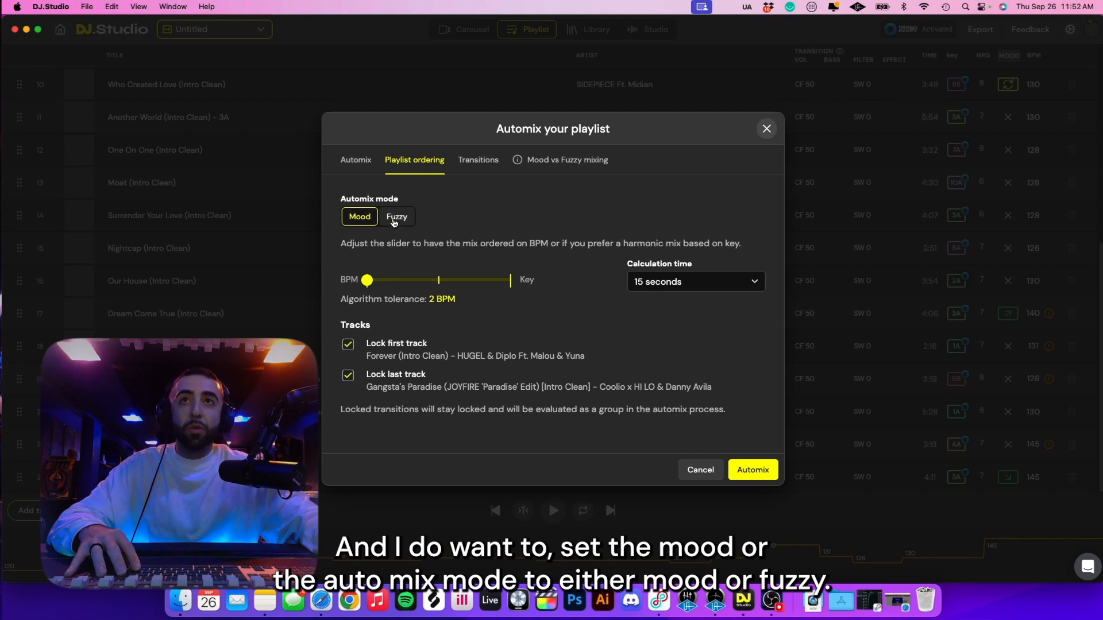
Read the Automix explanations of the Camelot wheel, Mood mixing and Fuzzy mixing
click(593, 166)
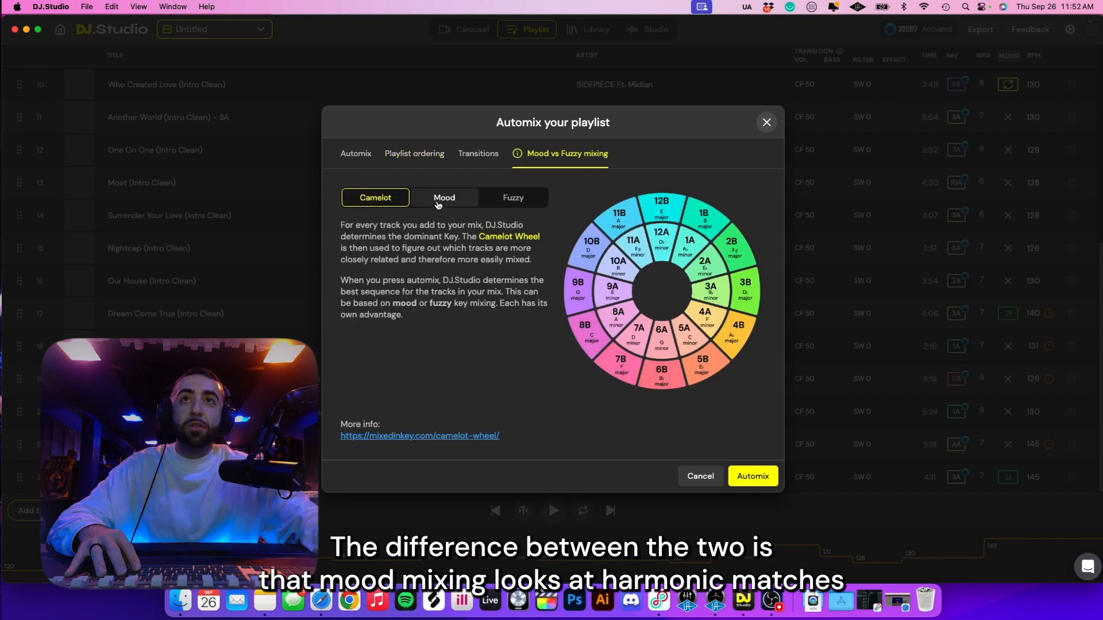
click(442, 202)
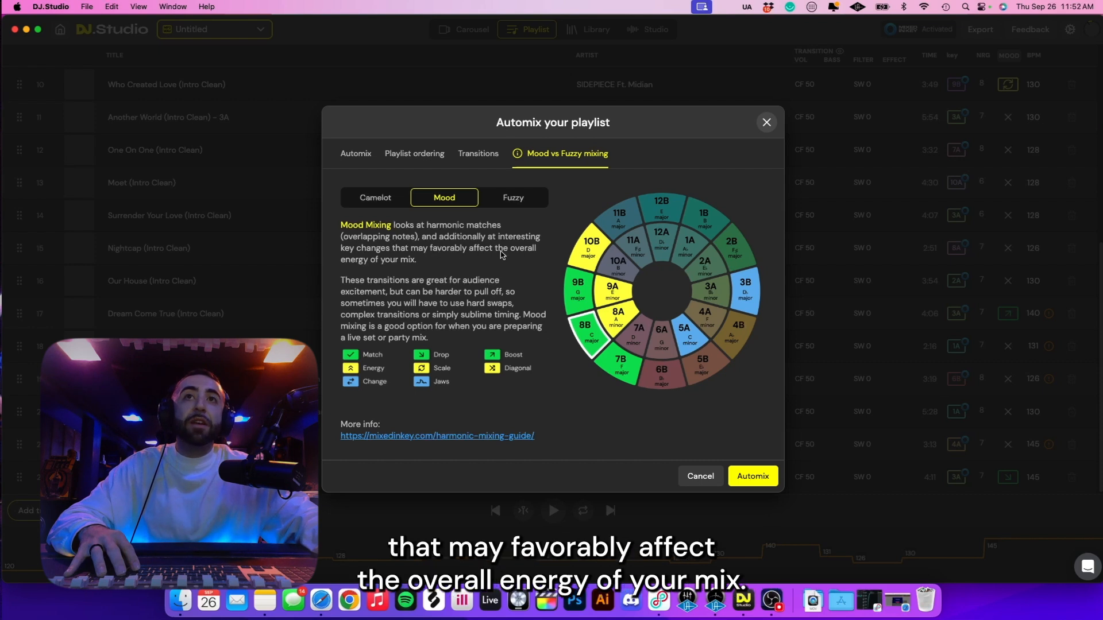
click(514, 204)
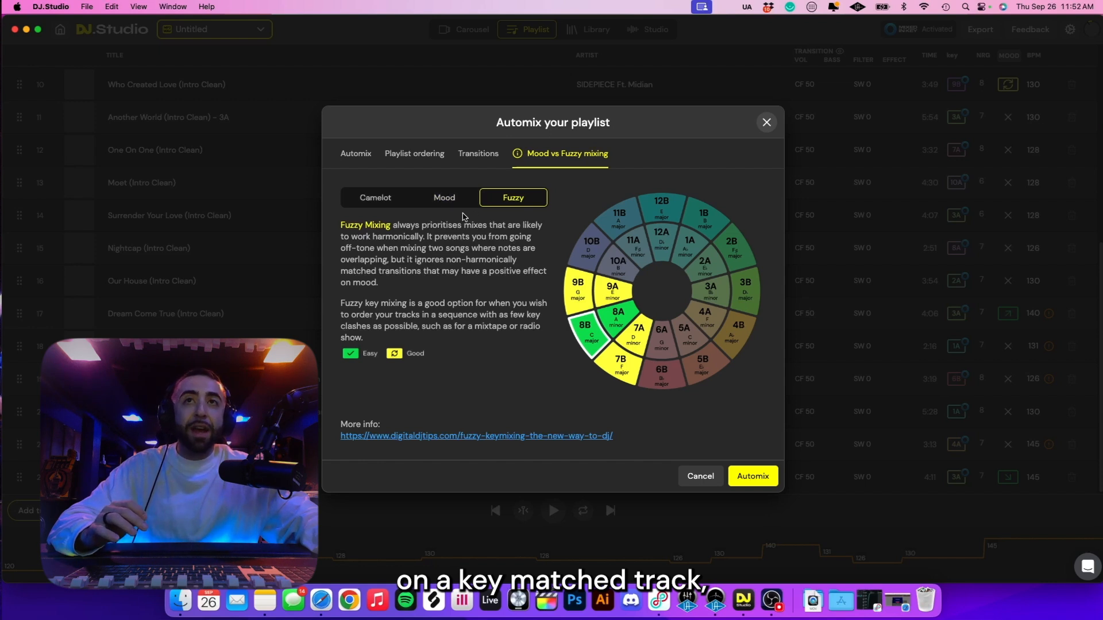
Switch the Automix mode to Fuzzy and automix the playlist
click(428, 157)
click(394, 221)
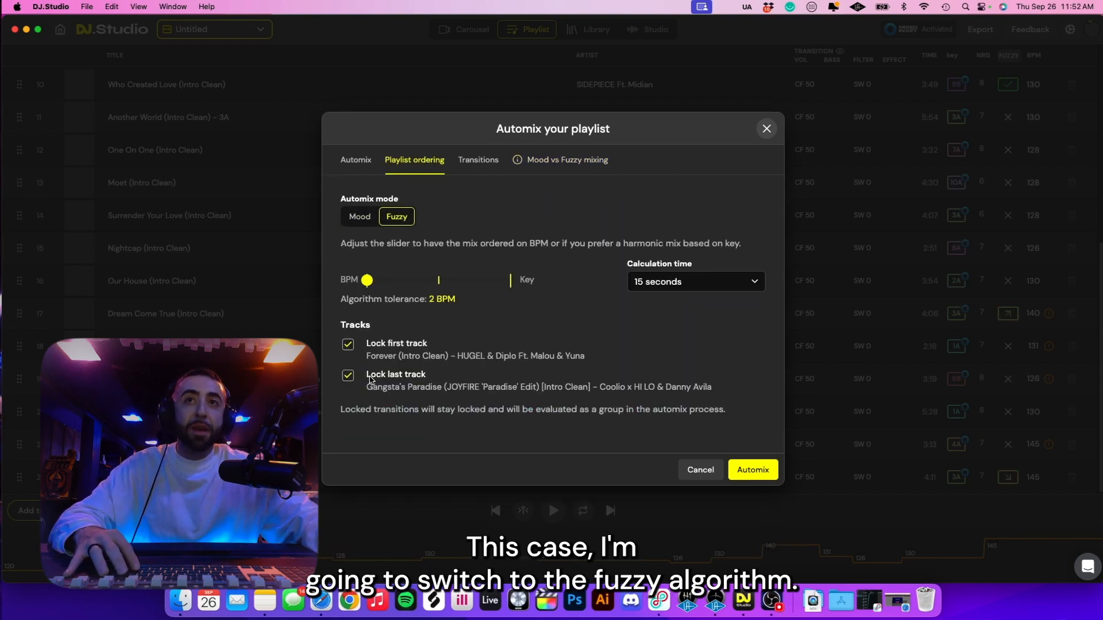
click(757, 471)
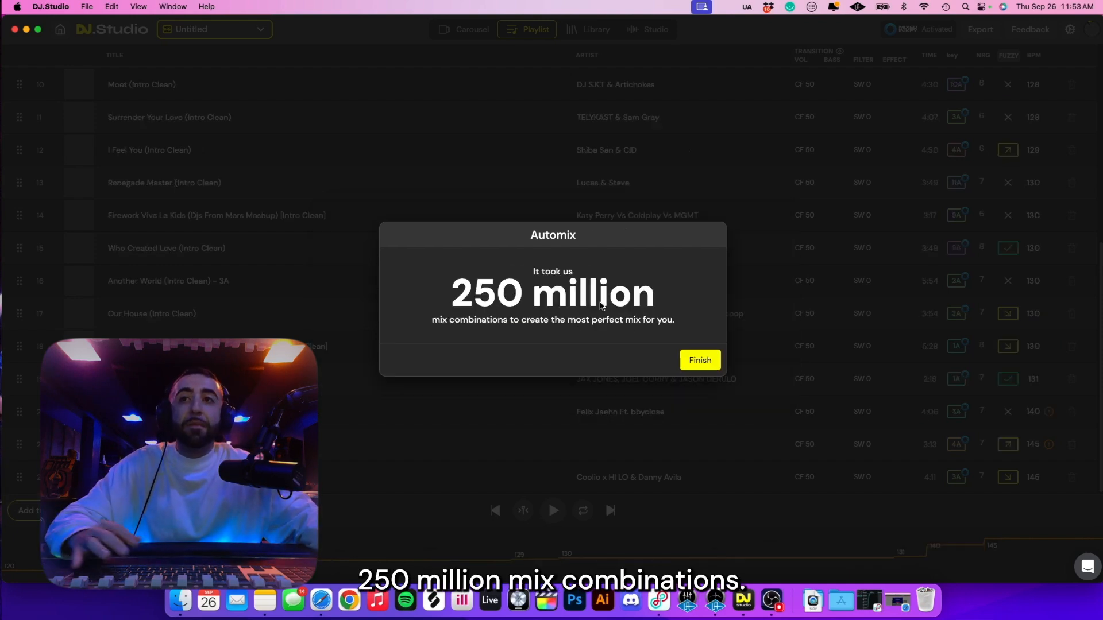
click(696, 360)
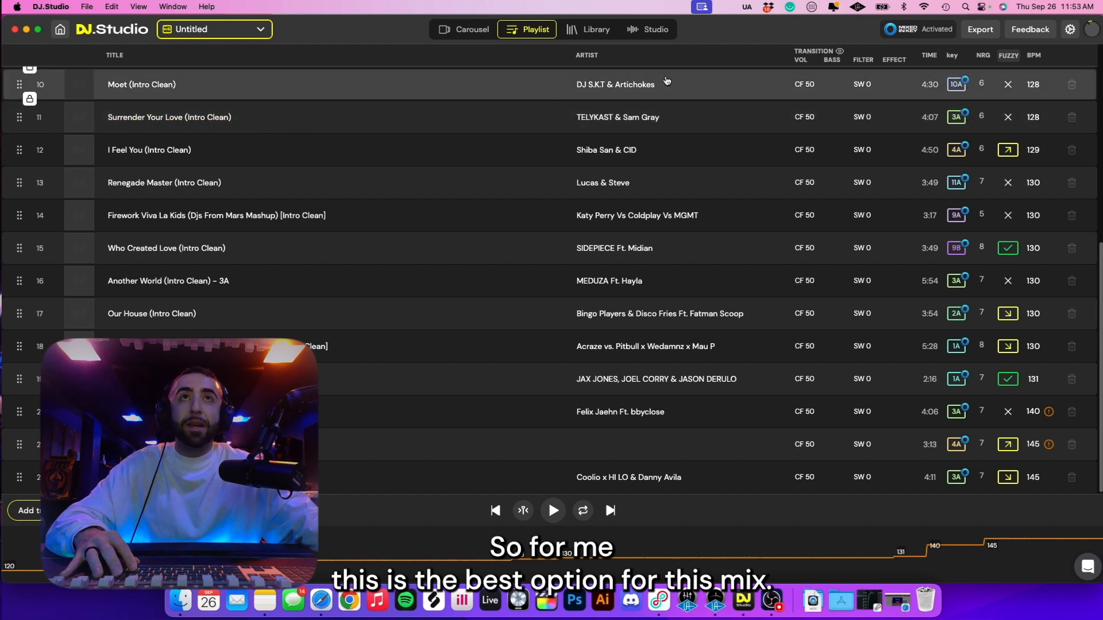
Review the mix in the studio timeline and inspect the transition settings between Forever and Part of Me
click(648, 30)
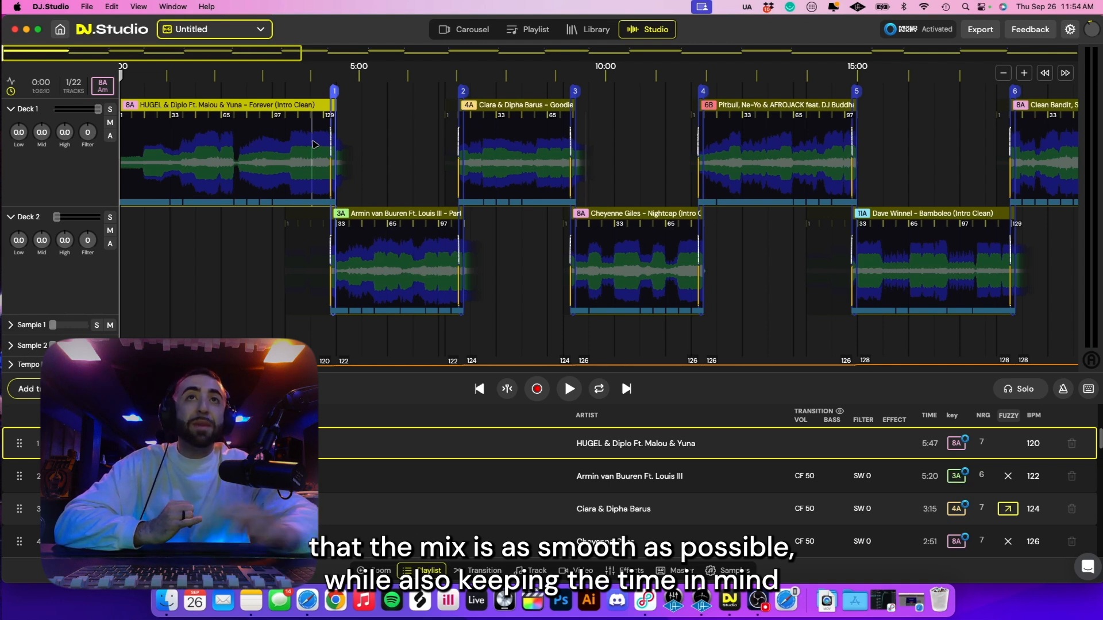
scroll(447, 67, right, 15)
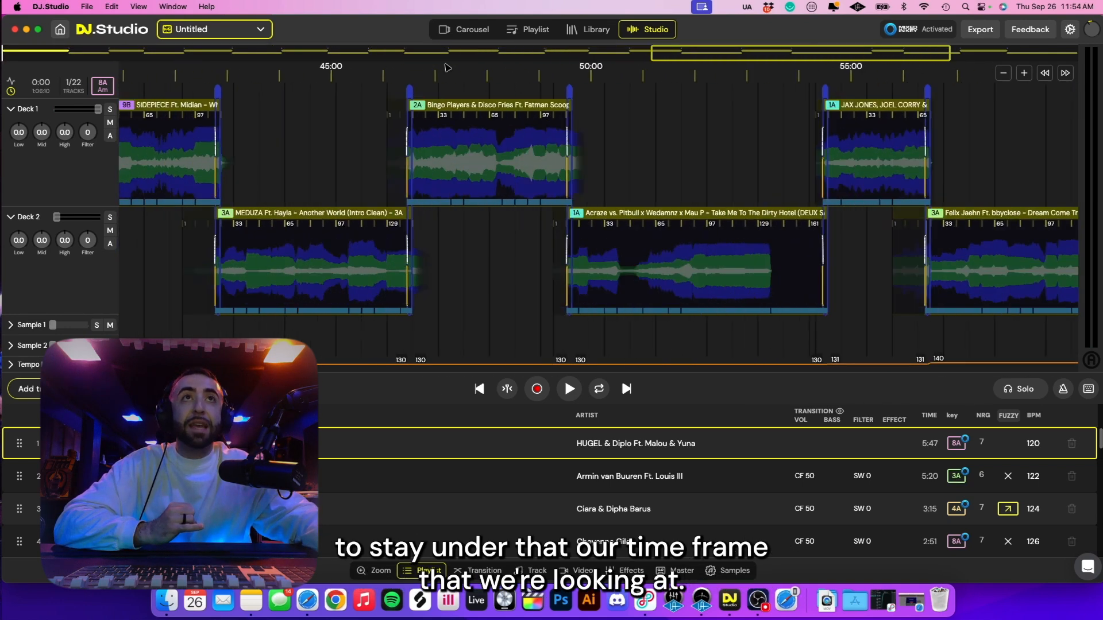
scroll(447, 67, left, 15)
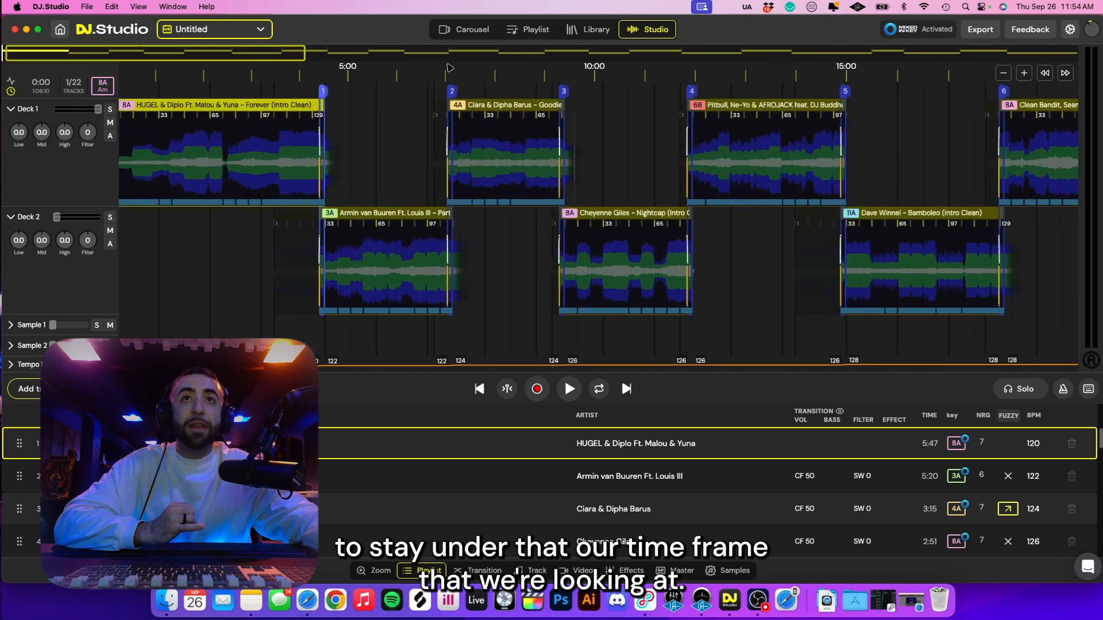
scroll(449, 67, left, 1)
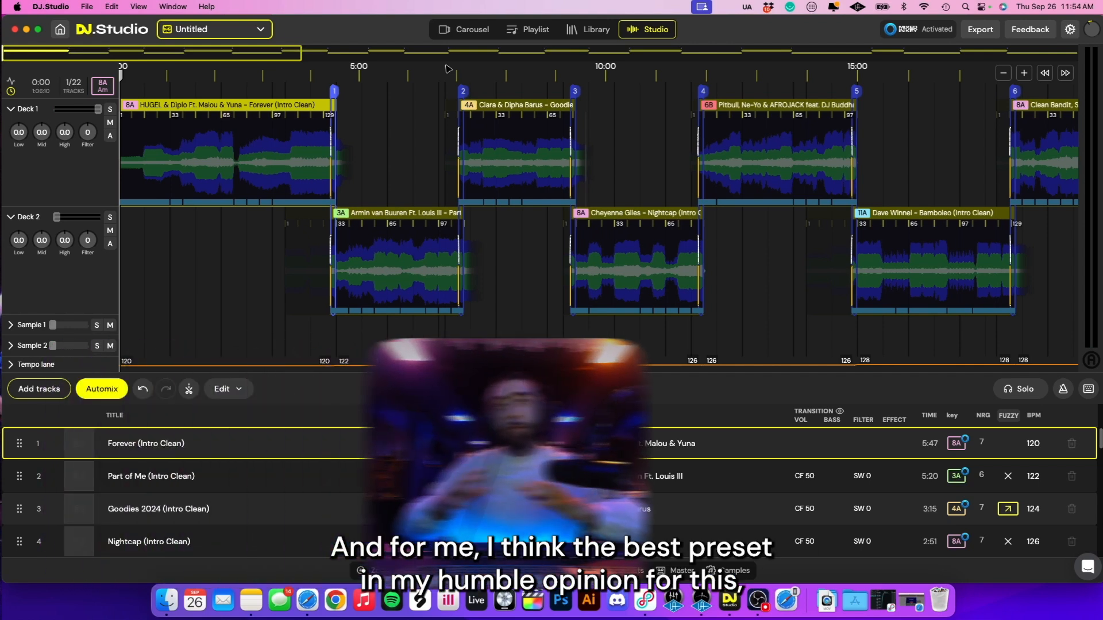
click(334, 91)
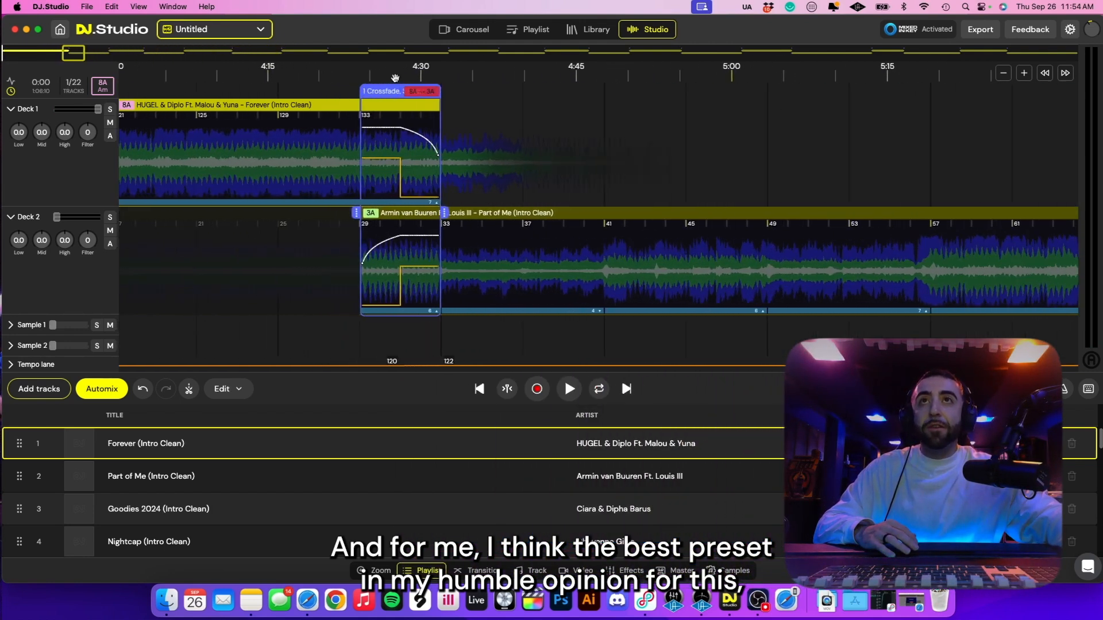
click(395, 77)
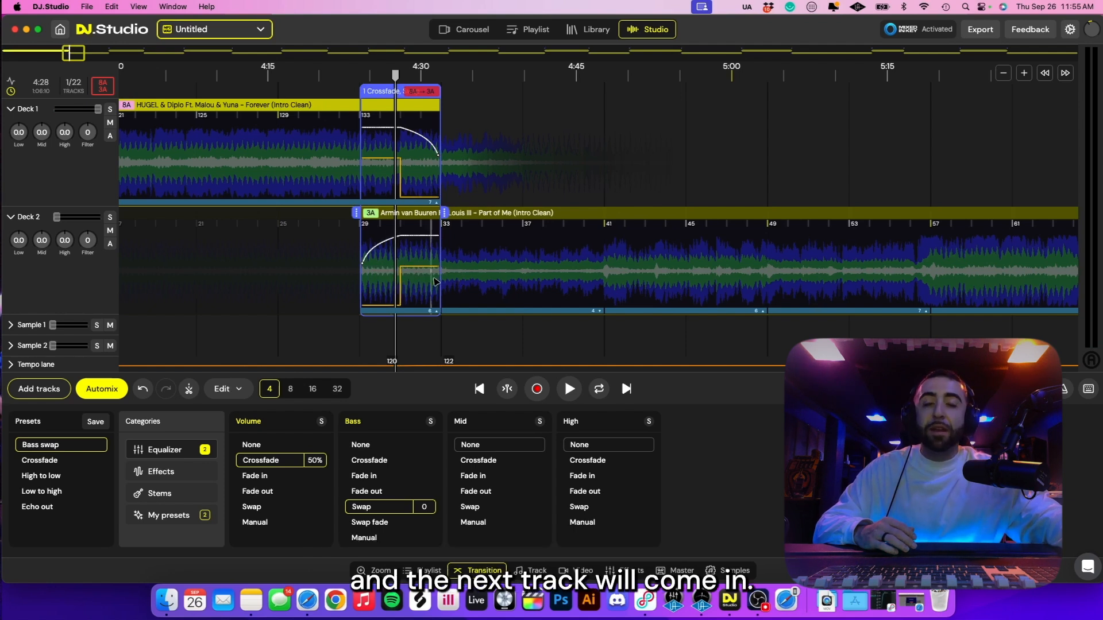
Play back the first track, Forever, from just before the 1:00 mark
scroll(480, 147, down, 2)
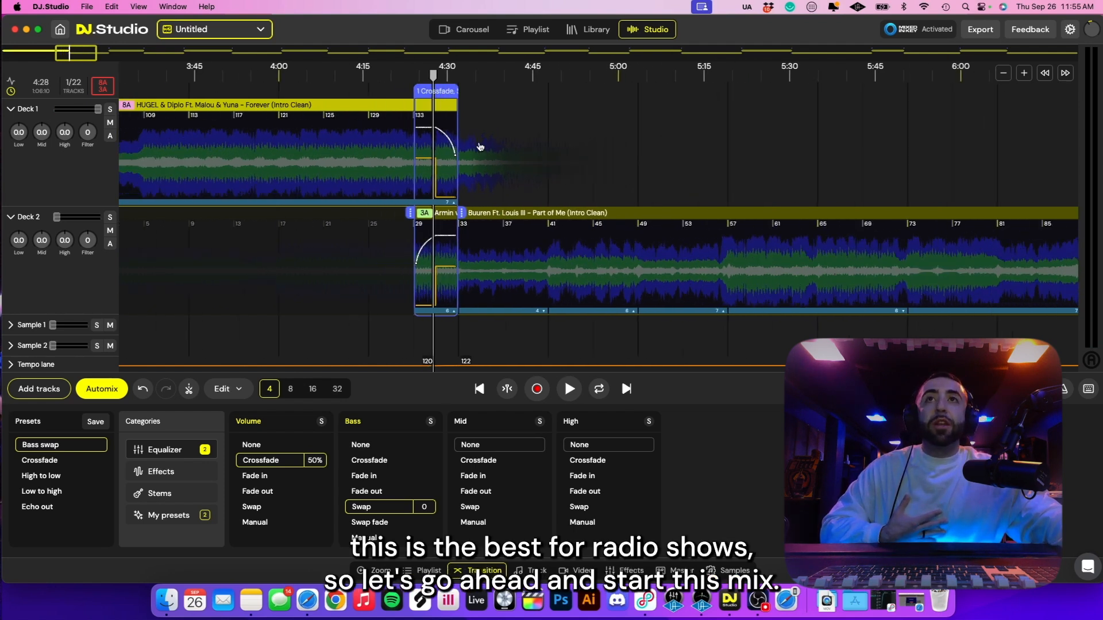
scroll(480, 147, down, 4)
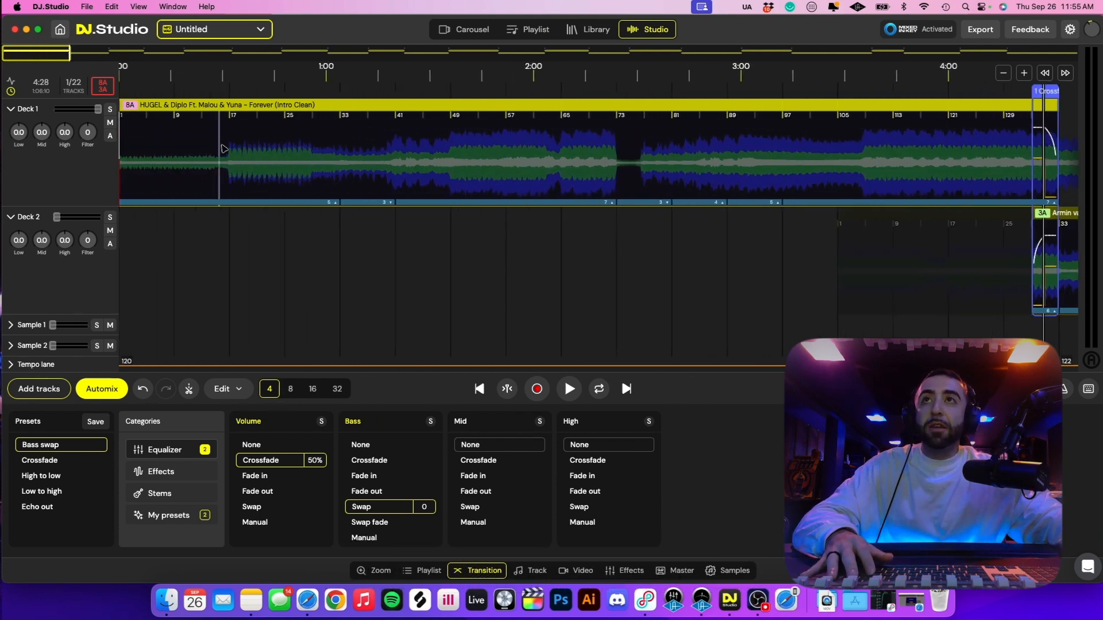
click(307, 86)
key(space)
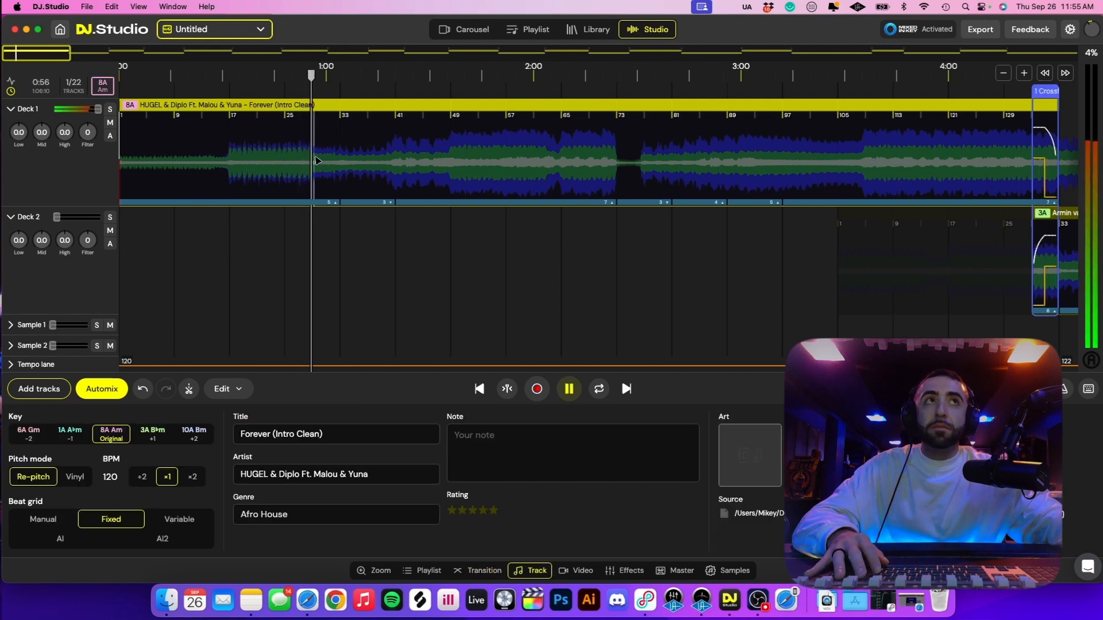
key(space)
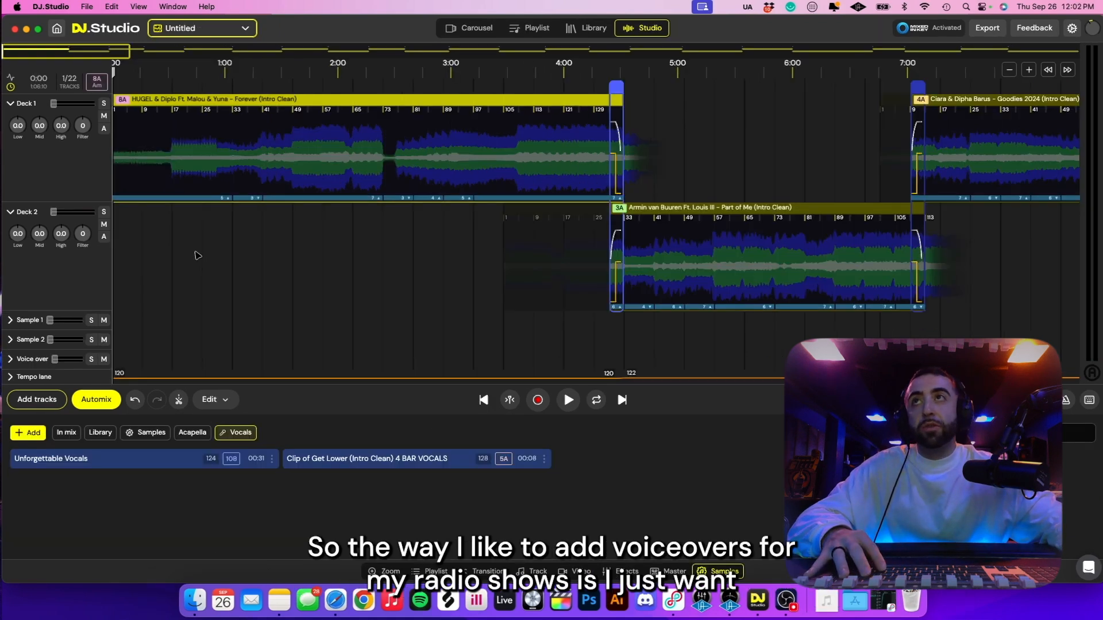
Check in the studio interface settings that the voice over lane is on, and expand that lane in the timeline
click(61, 6)
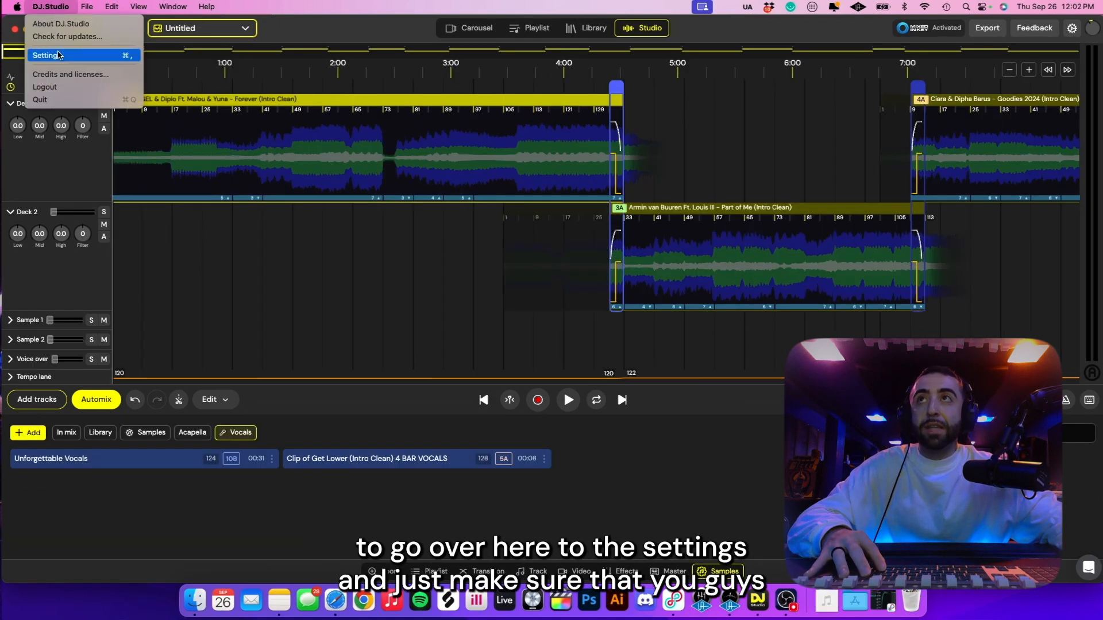
click(93, 56)
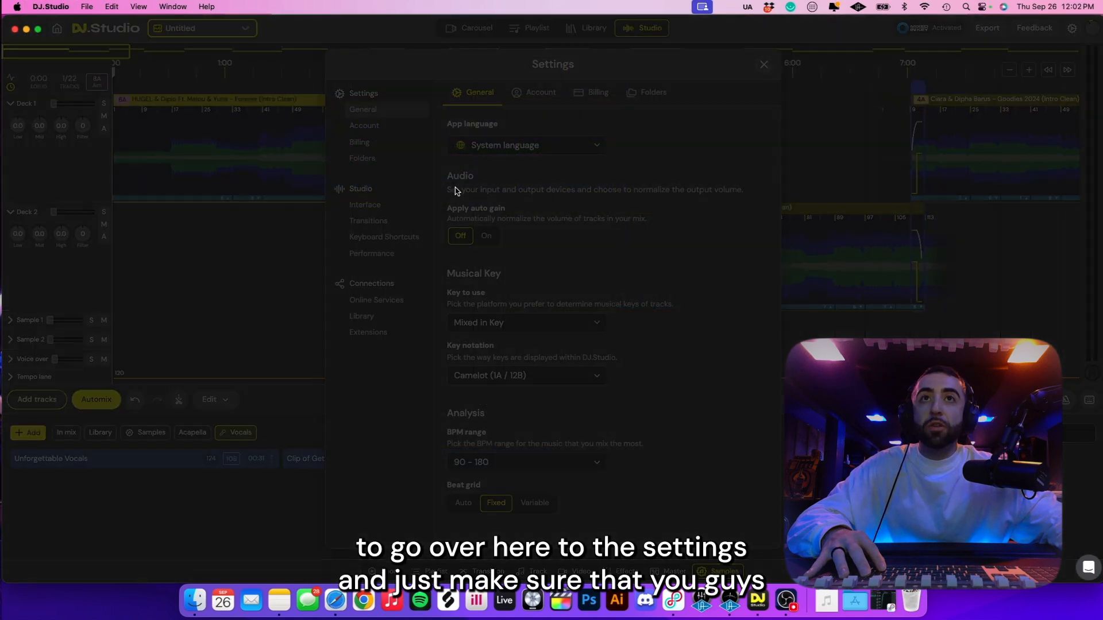
click(371, 206)
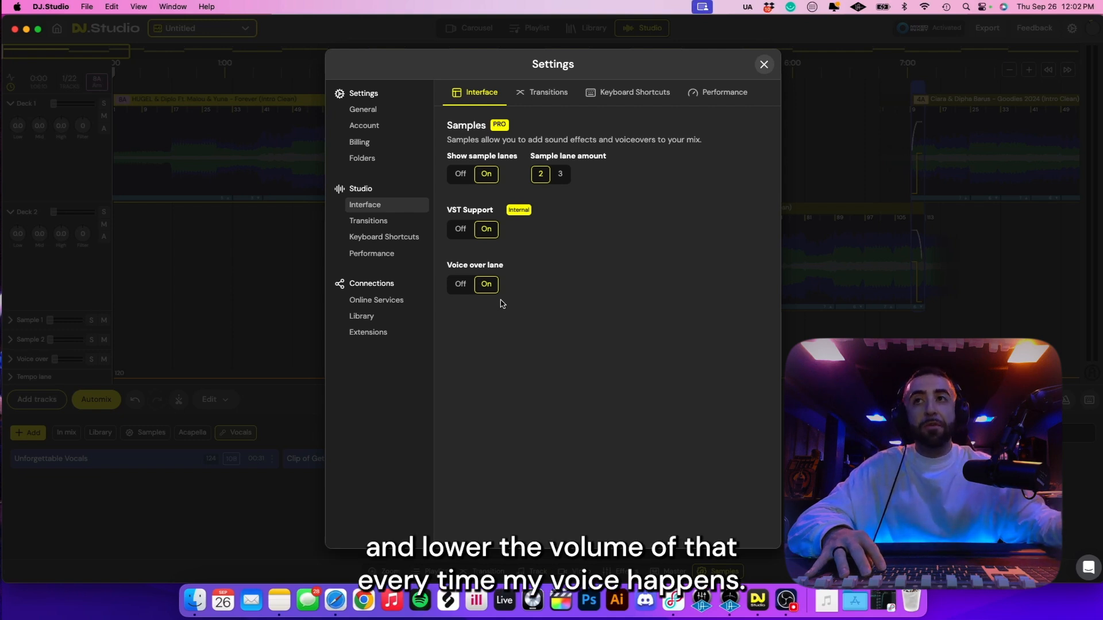
click(764, 64)
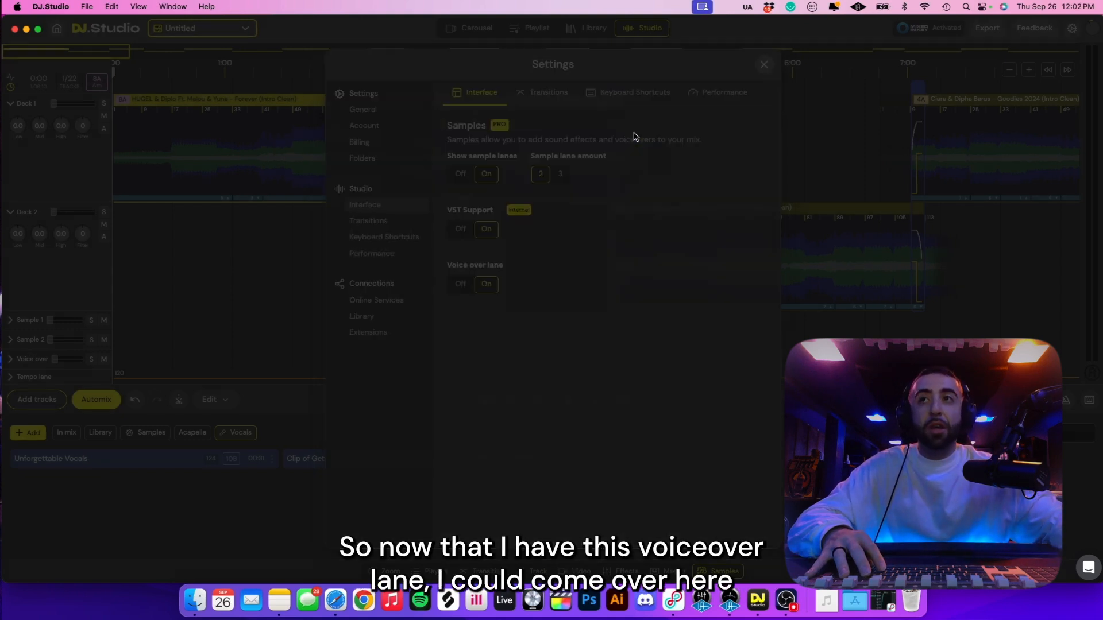
click(10, 360)
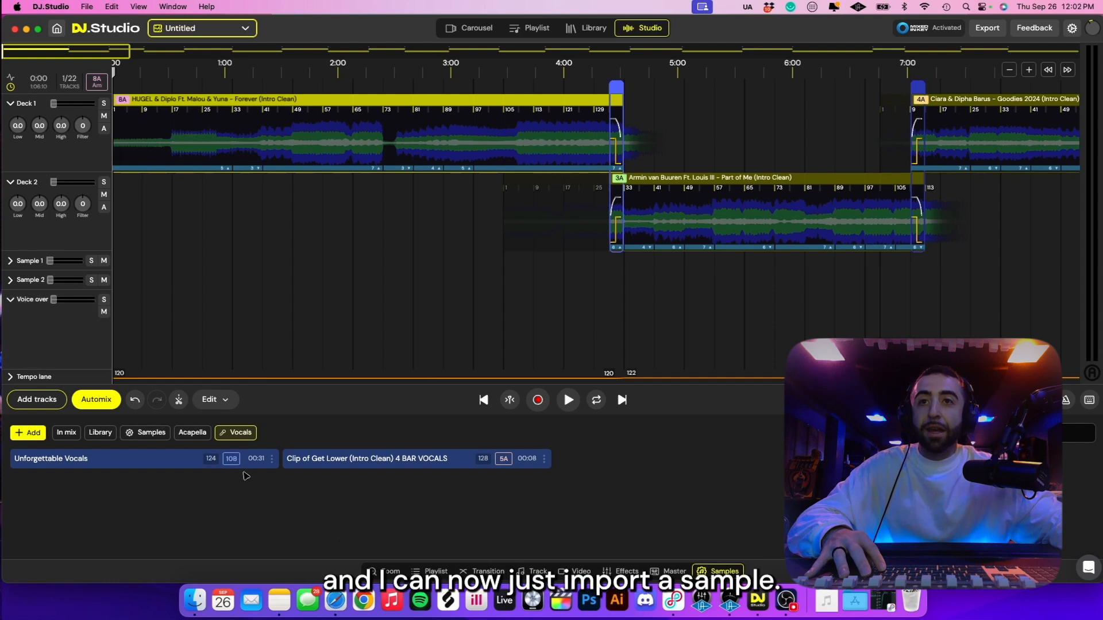
click(145, 432)
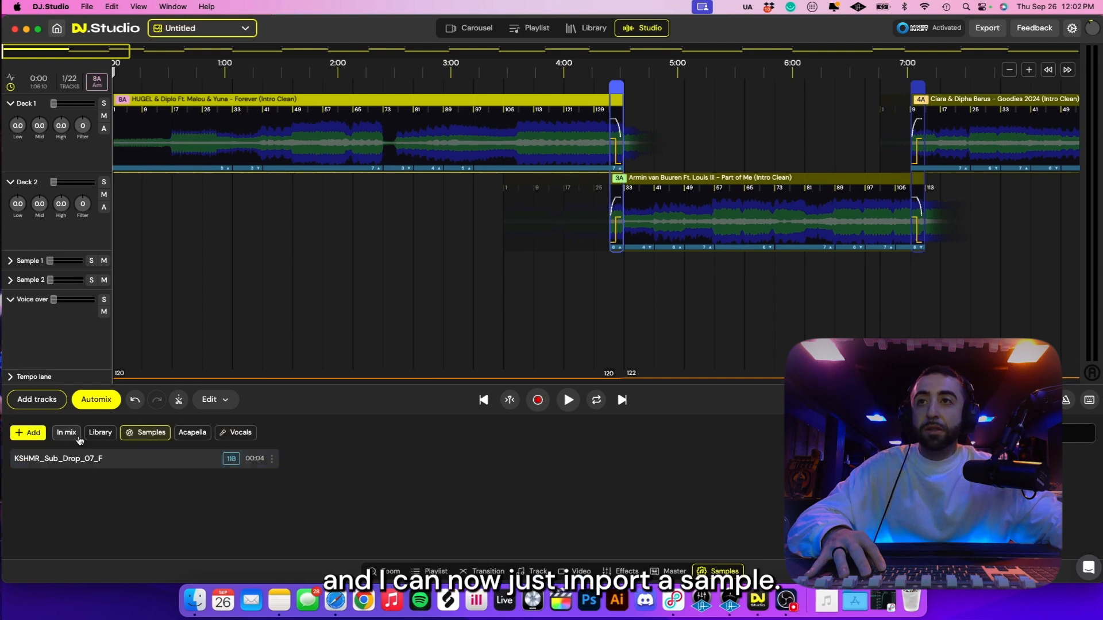
click(29, 433)
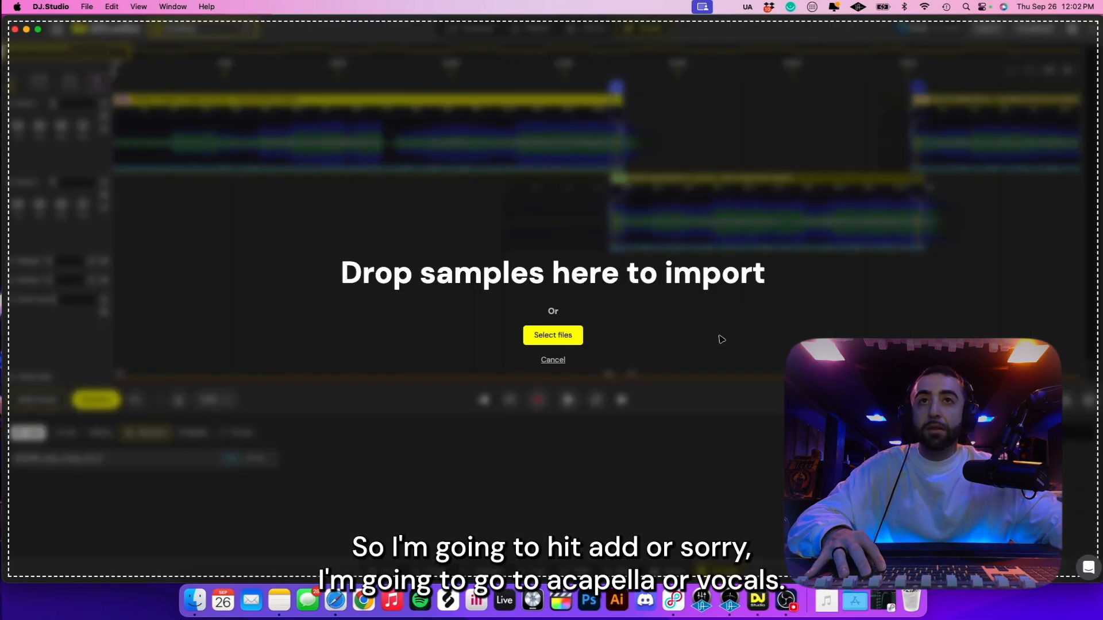
click(553, 361)
click(203, 437)
click(236, 433)
click(193, 432)
click(235, 432)
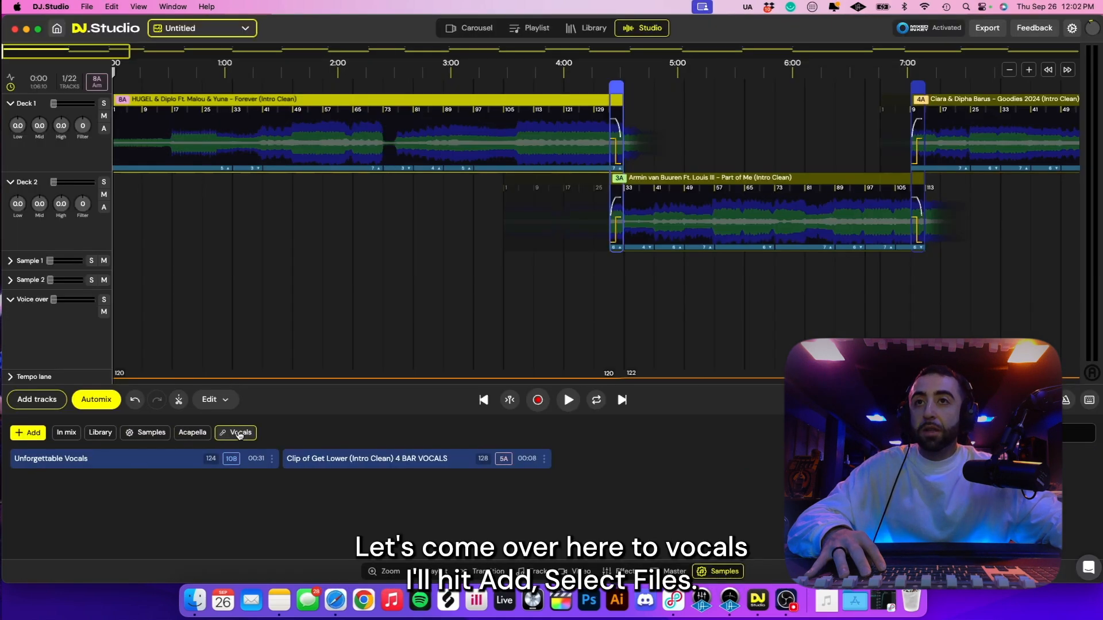
Import the DJ Studio voiceover audio file as a sample saved to this mix only
click(29, 435)
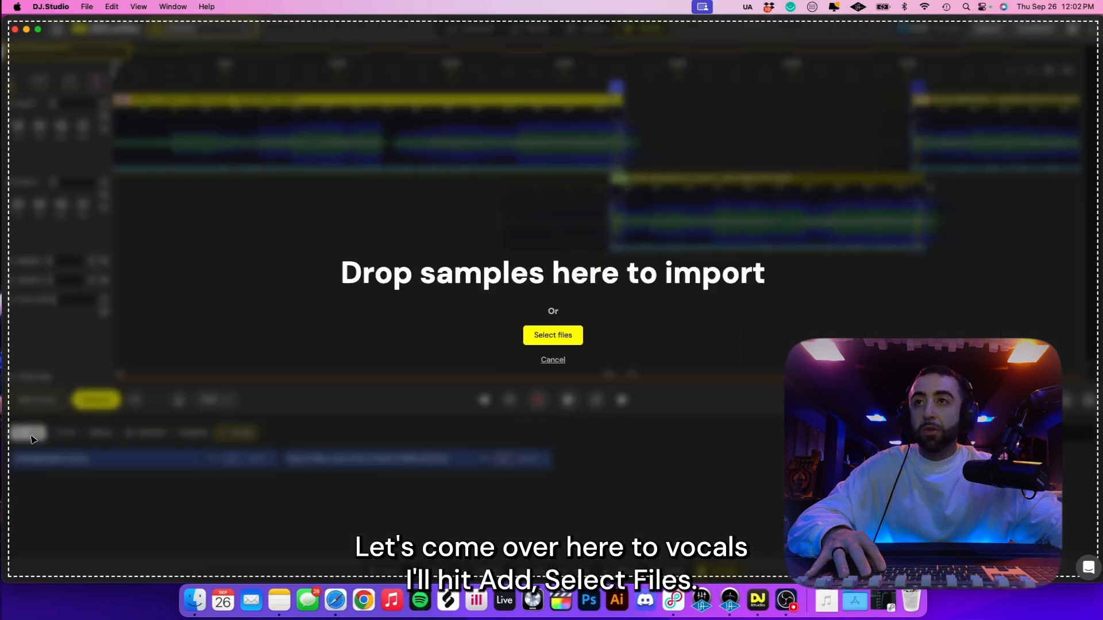
click(555, 336)
click(379, 309)
click(463, 230)
click(749, 410)
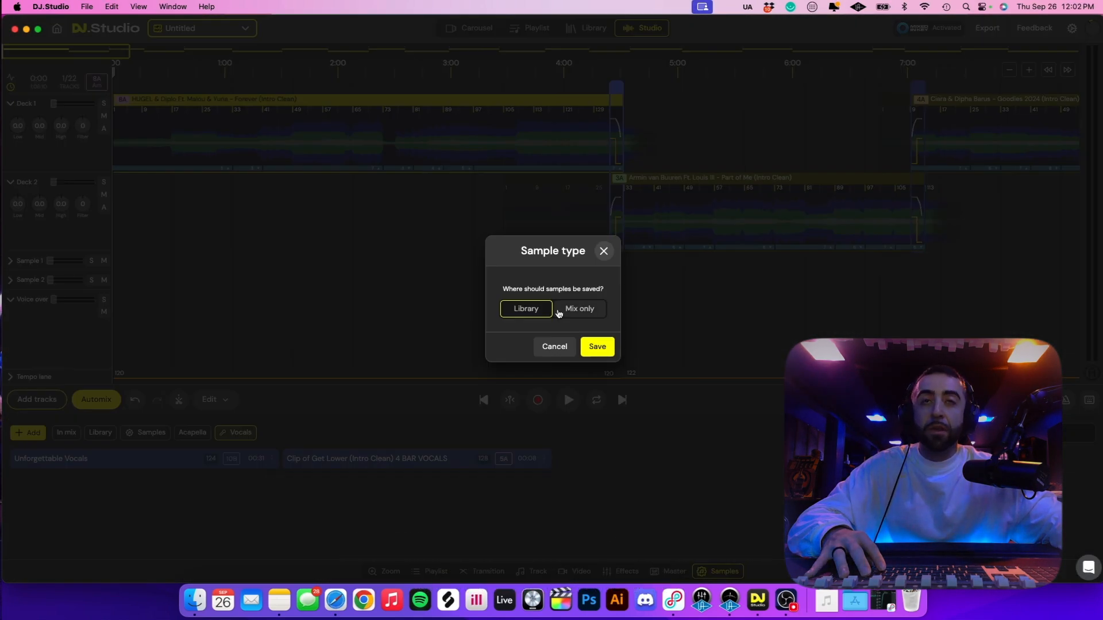
click(587, 310)
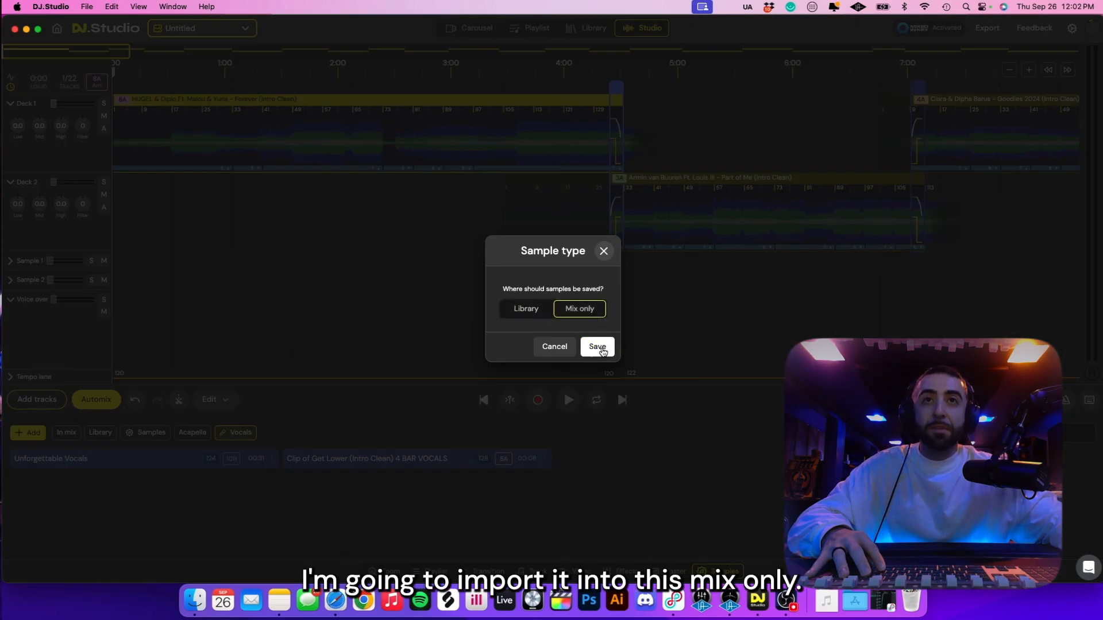
click(598, 347)
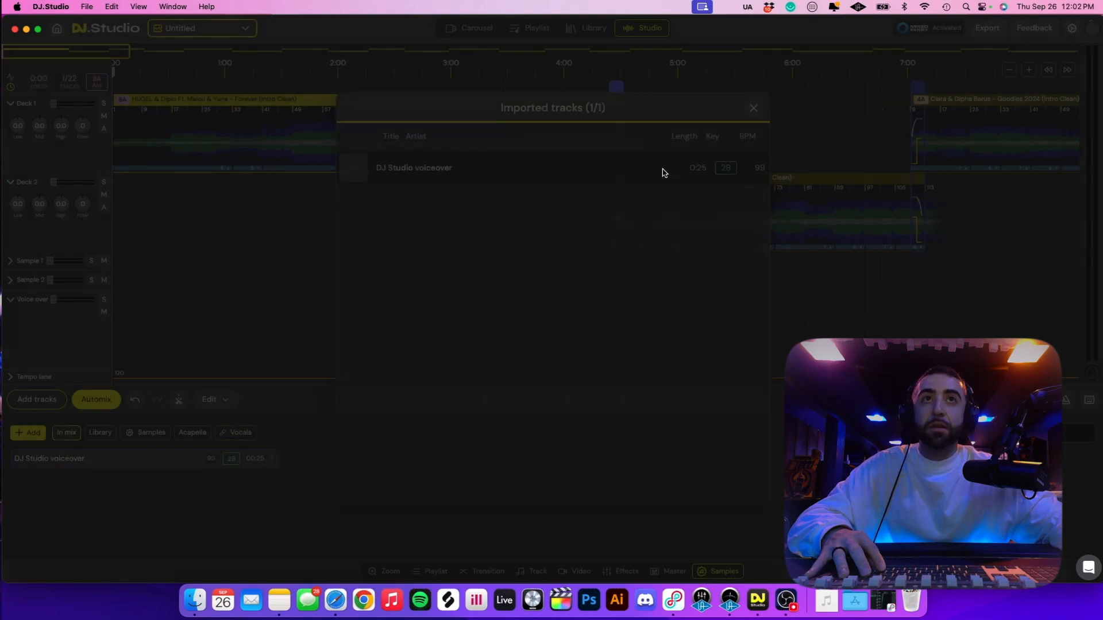
Place the DJ Studio voiceover at the start of the voice over lane and turn off quantizing for the sample
scroll(222, 300, down, 5)
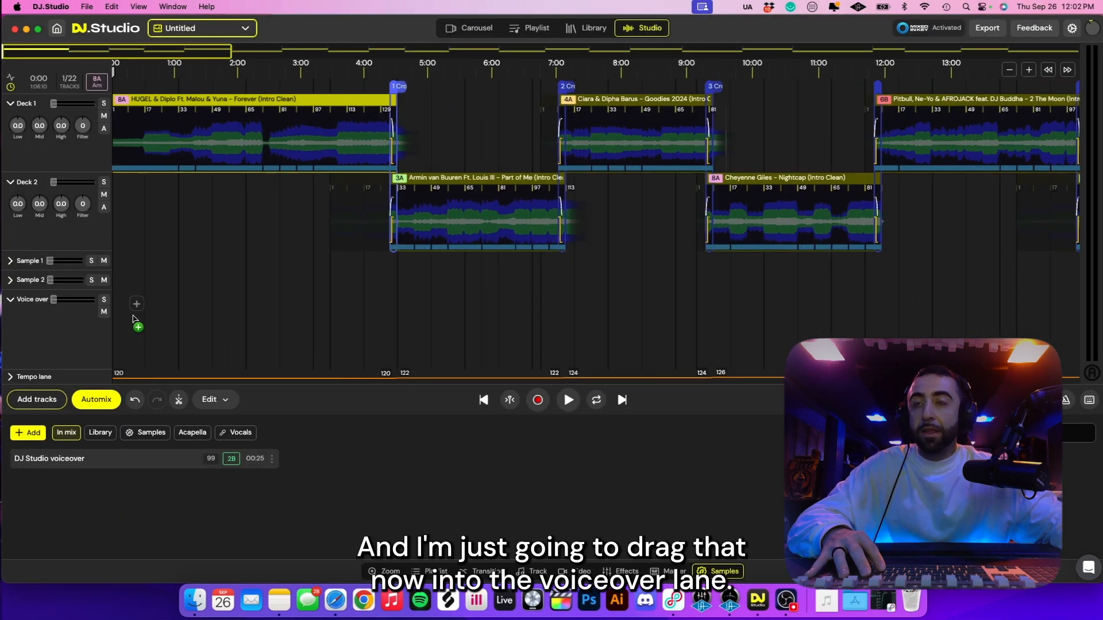
drag(128, 332, 127, 297)
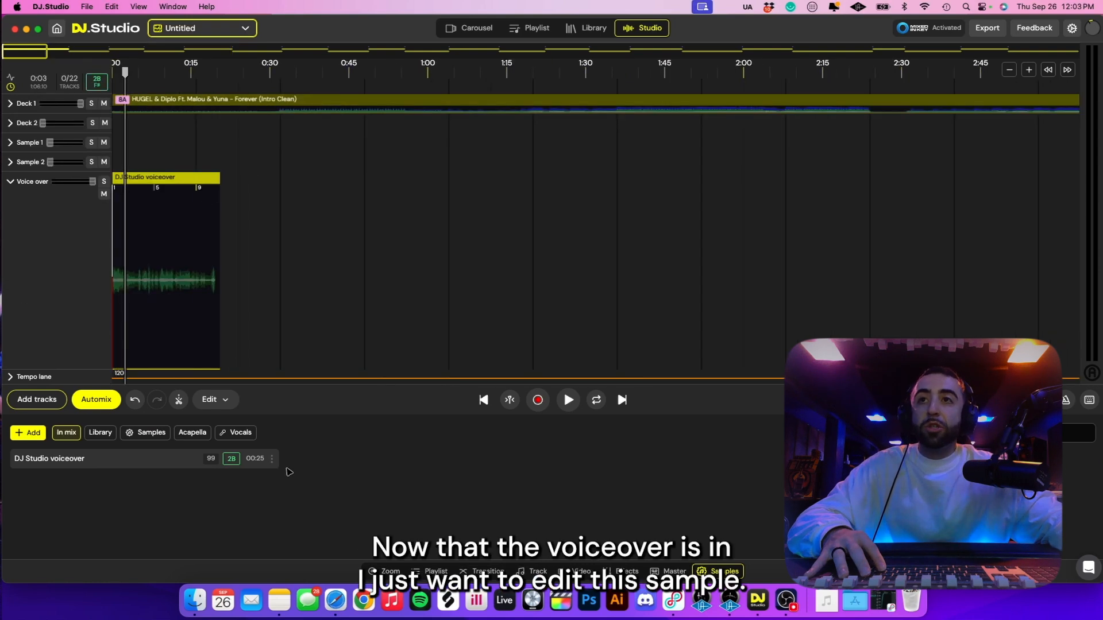
click(271, 463)
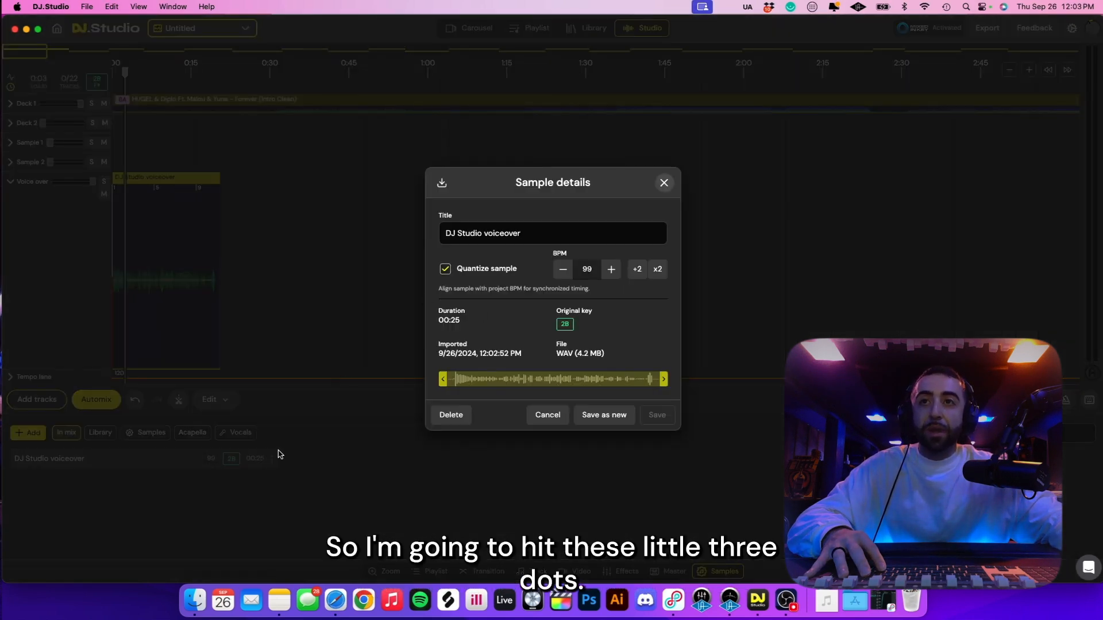
click(482, 272)
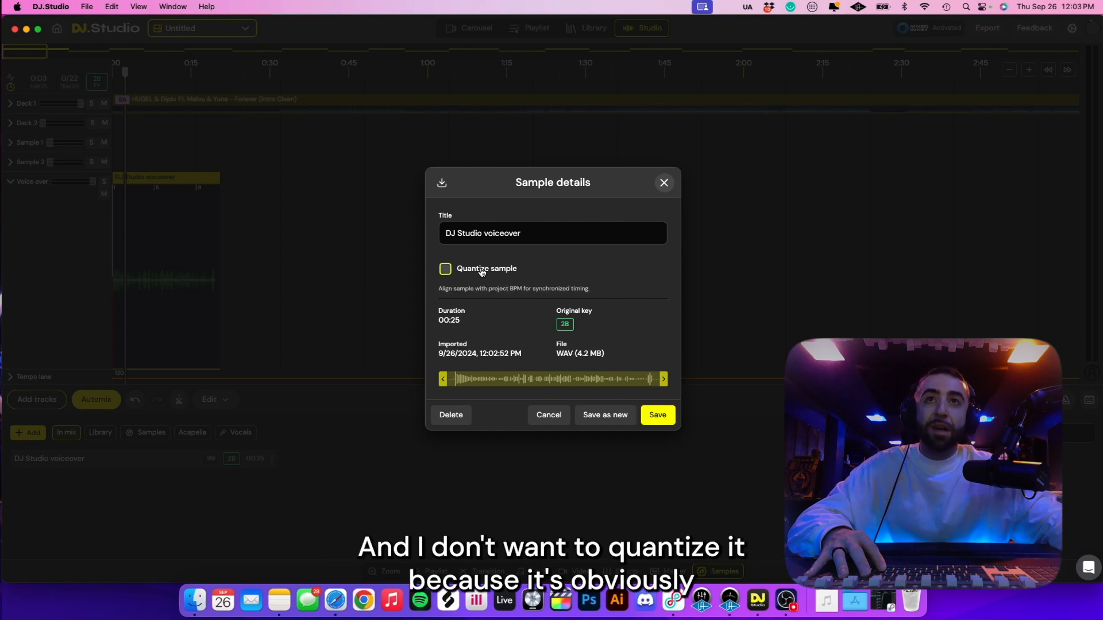
click(654, 418)
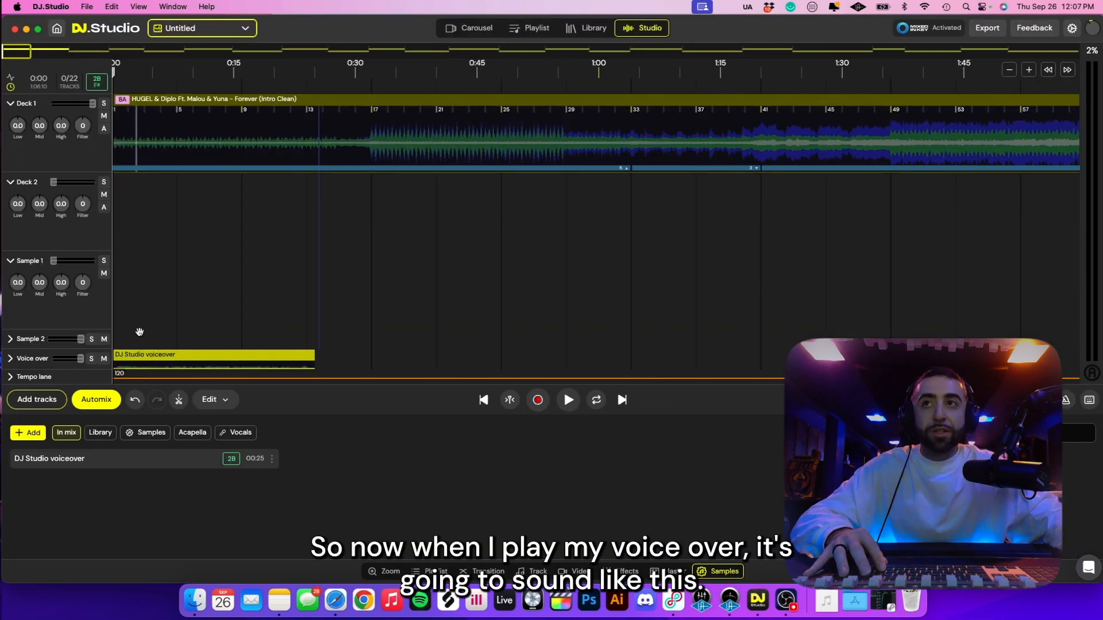
Play the start of the mix to hear the voiceover over Forever, and select the voiceover clip
key(space)
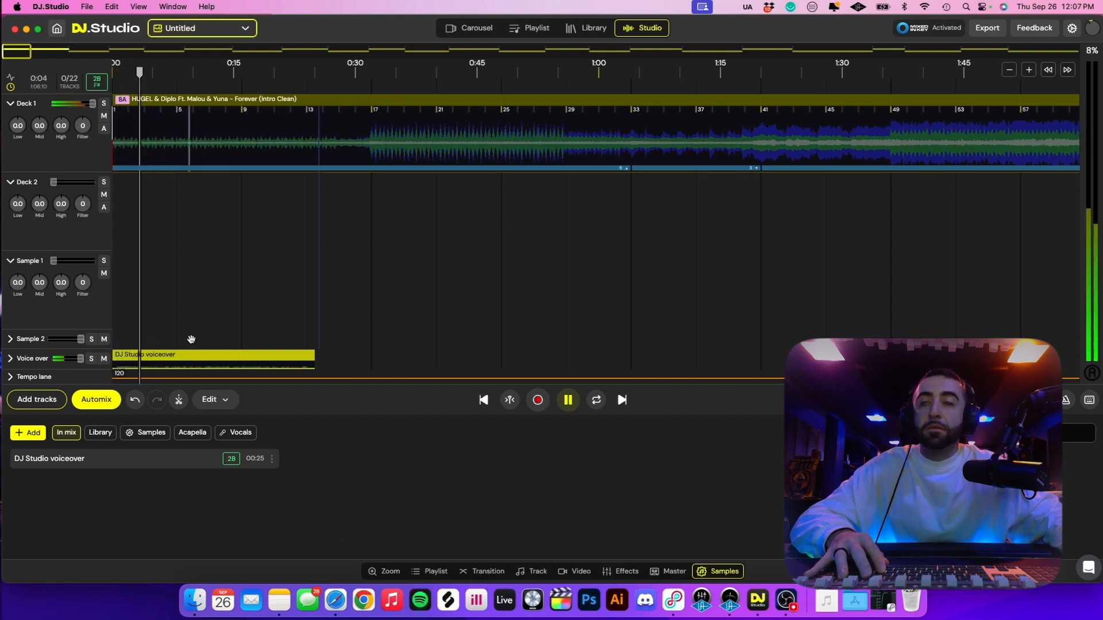
key(space)
click(205, 353)
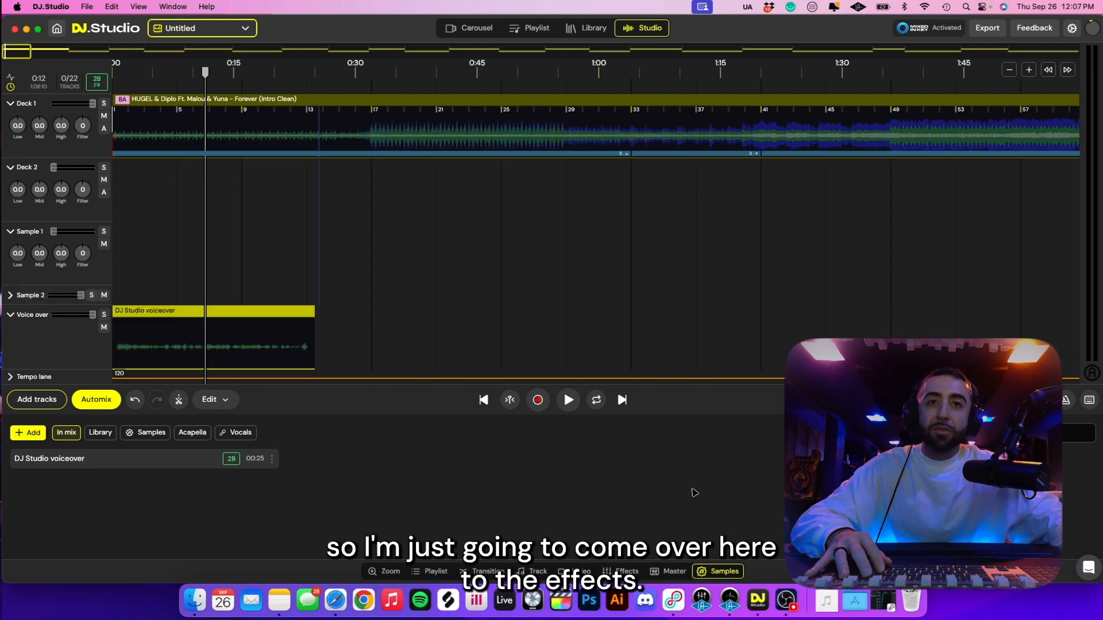
In the voiceover's effects, raise the gain to +6.0 and the compression to 36%, listening to the result
click(628, 572)
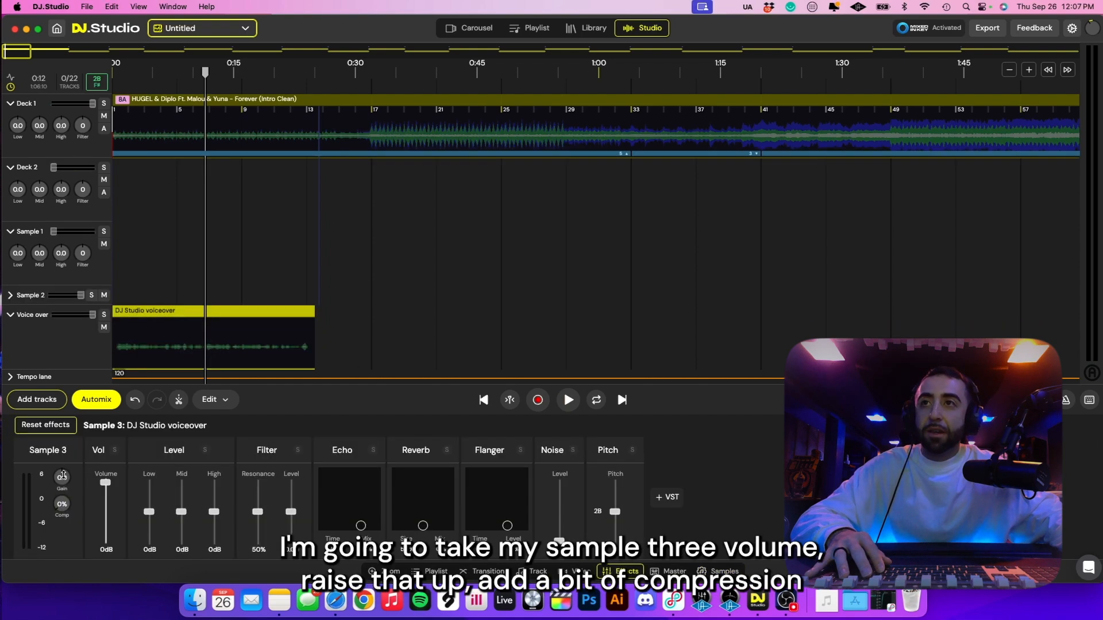
drag(64, 475, 64, 428)
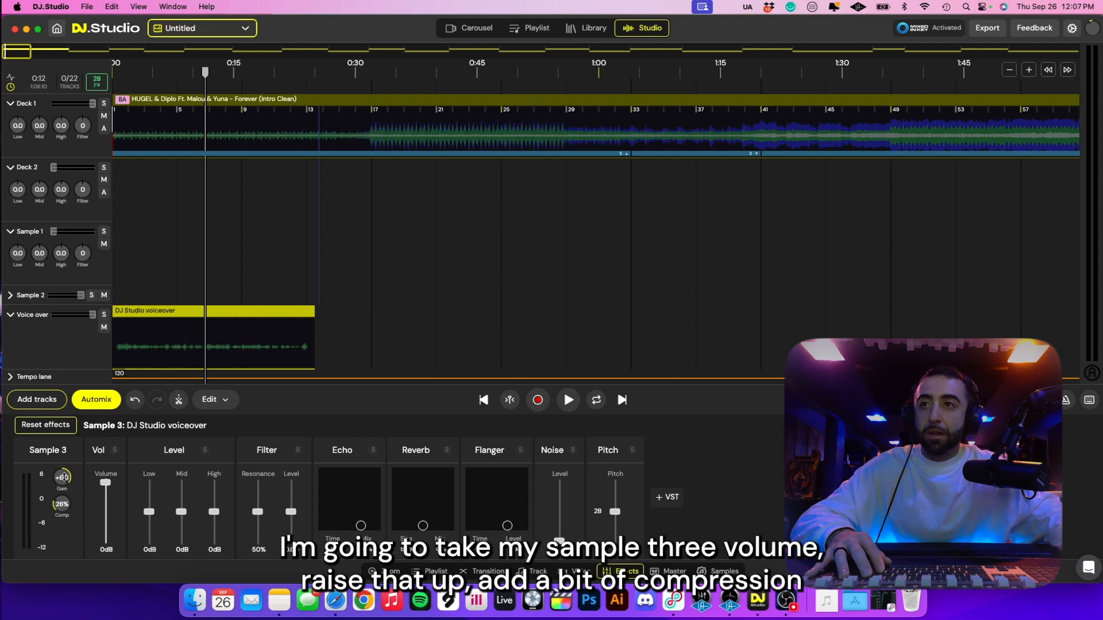
key(space)
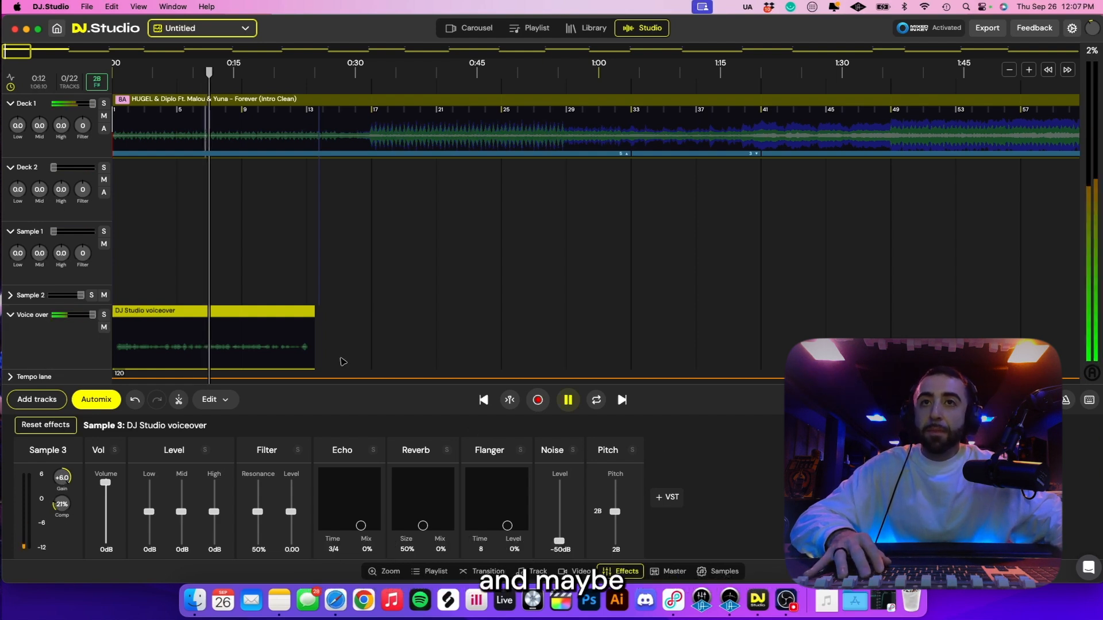
drag(64, 505, 69, 495)
key(space)
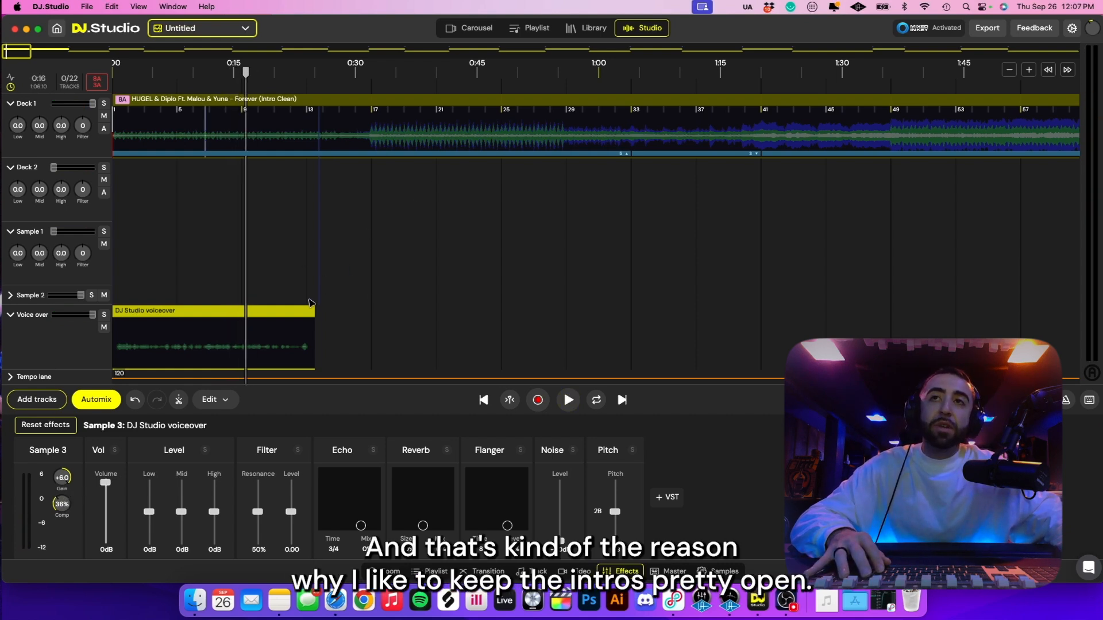
Collapse the Voice over and Sample 1 lanes to enlarge the two decks around the first transition
scroll(371, 155, down, 5)
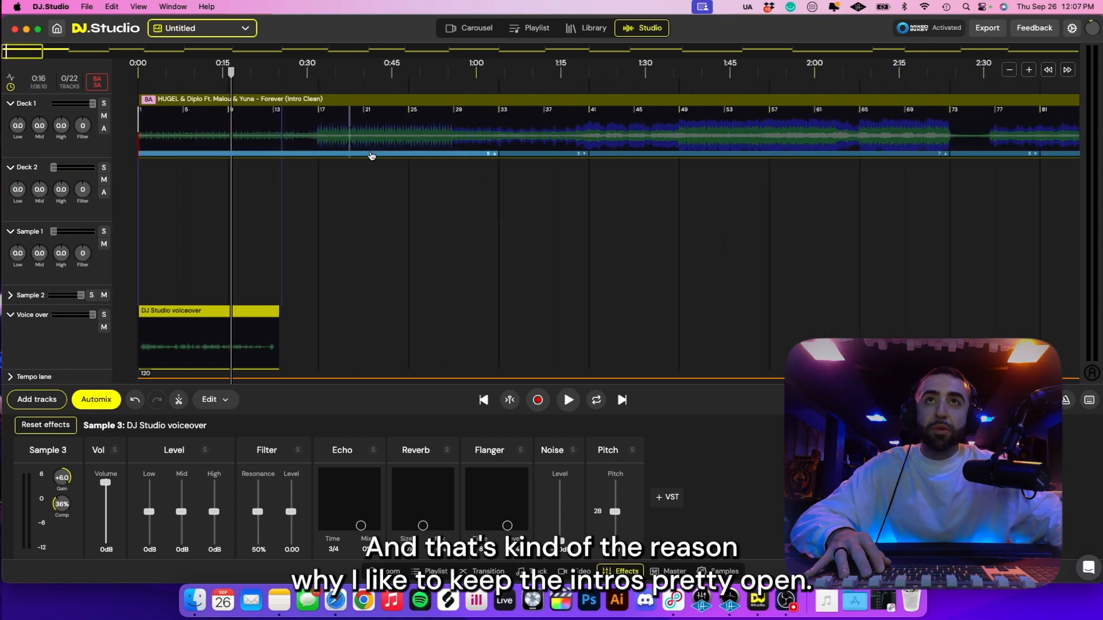
scroll(372, 155, right, 10)
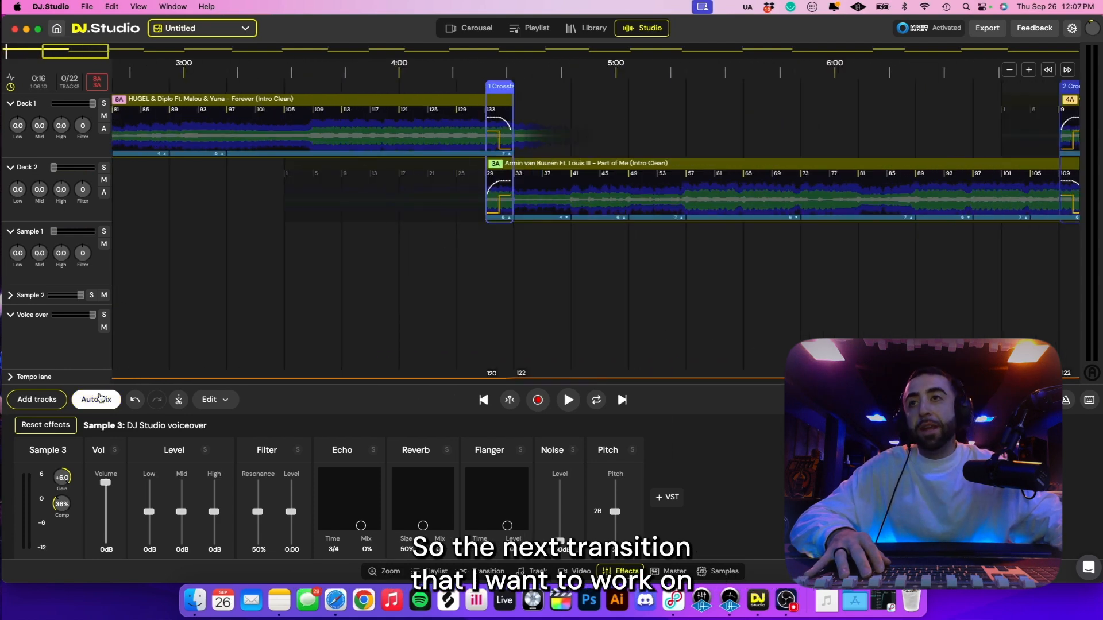
click(15, 328)
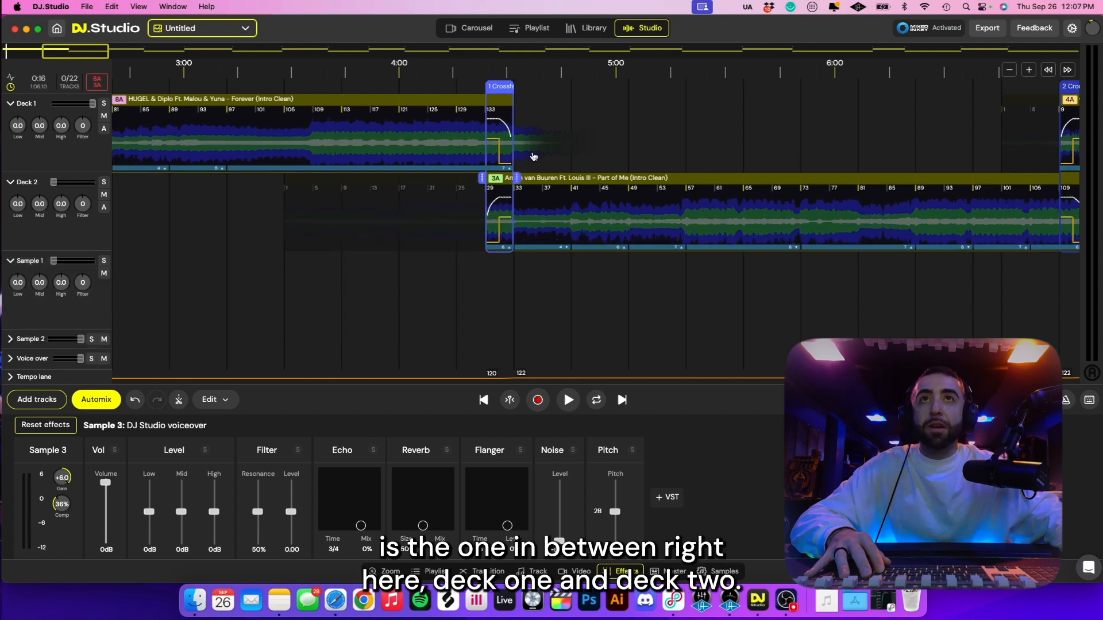
click(11, 261)
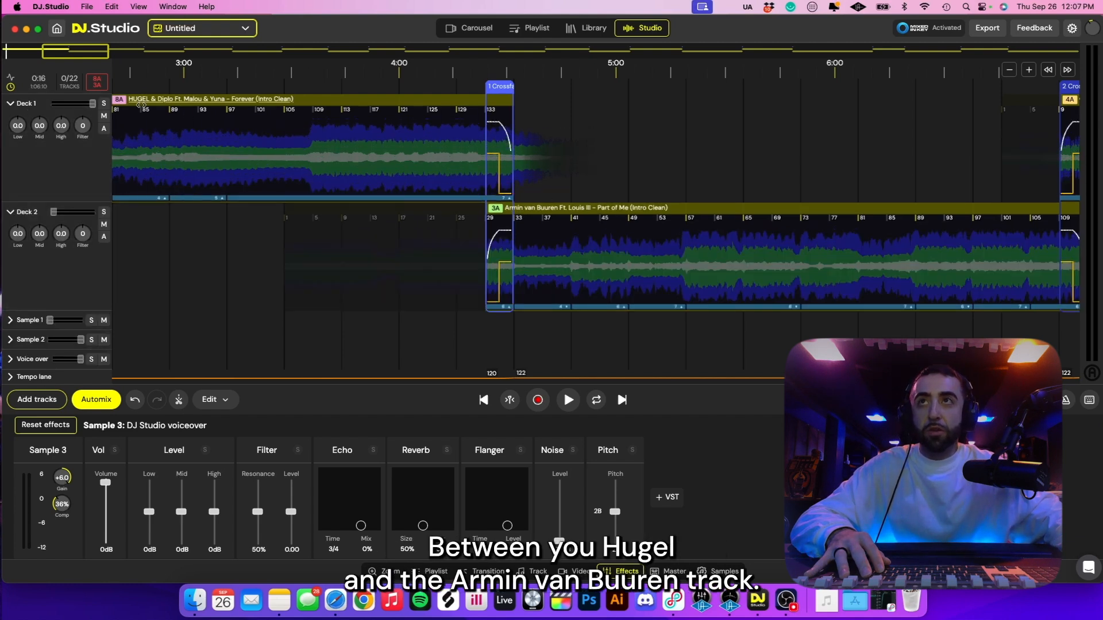
Move the transition between Forever and Part of Me later, so it starts at bar 153 of Forever
scroll(499, 165, up, 1)
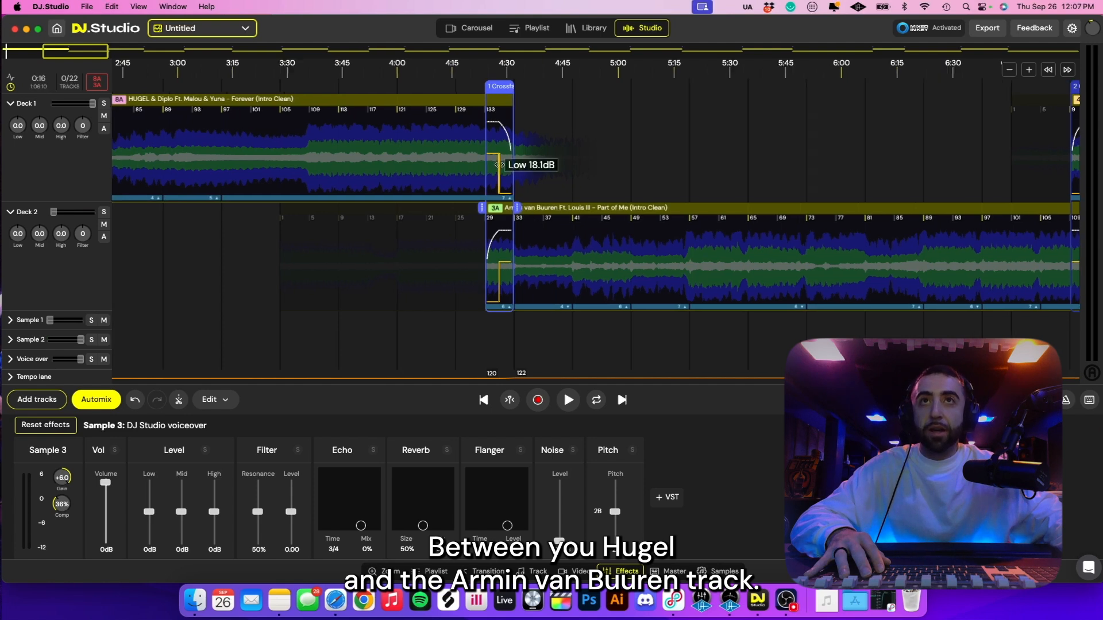
scroll(499, 165, up, 4)
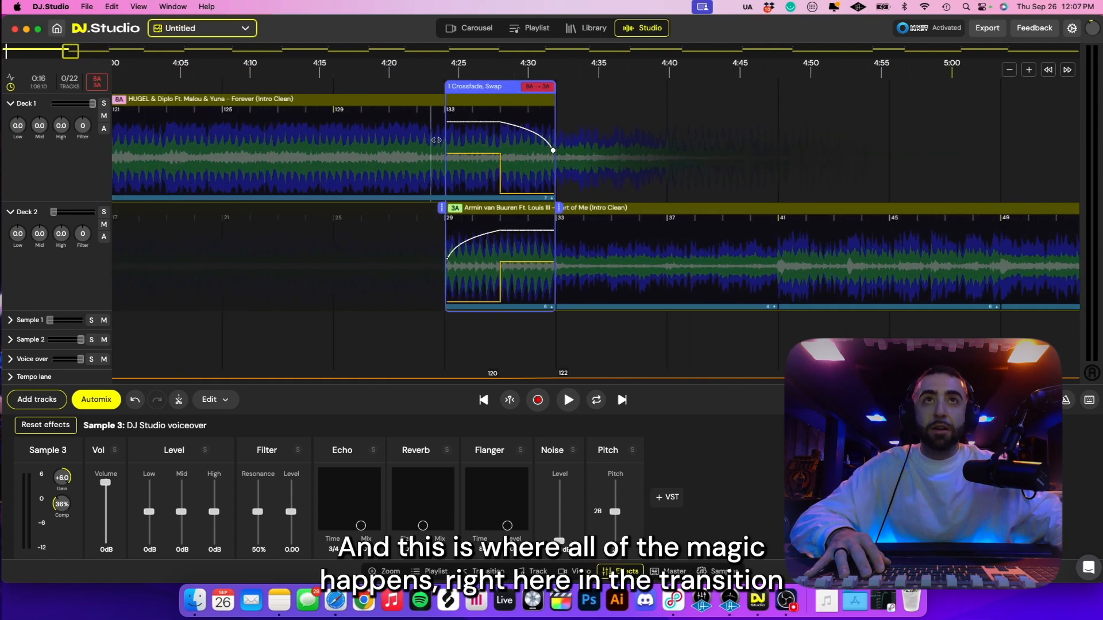
scroll(453, 115, down, 4)
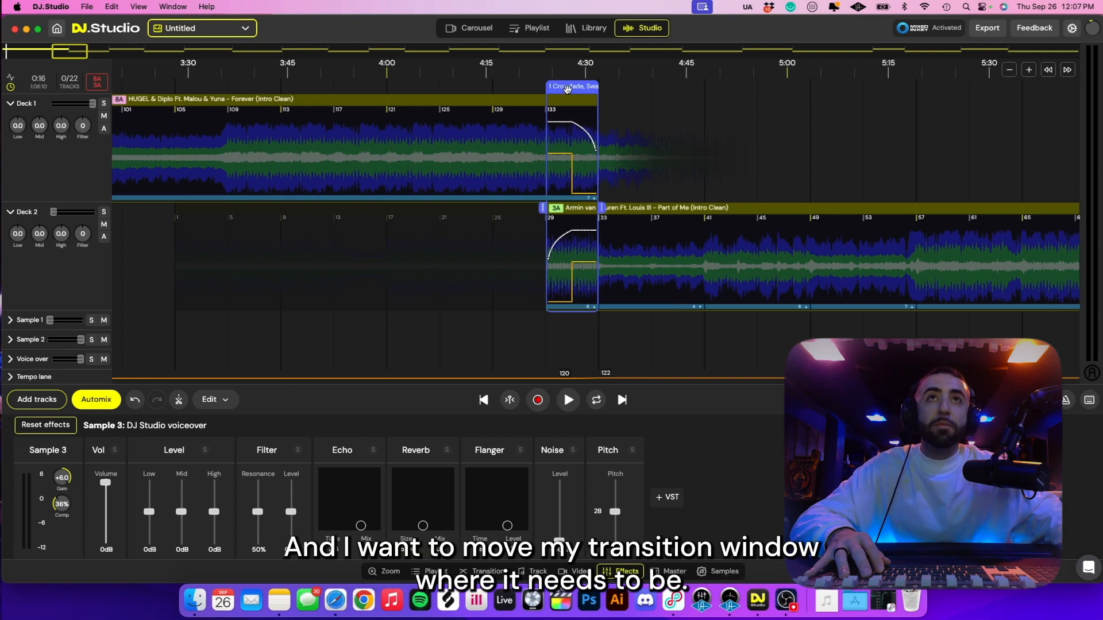
drag(567, 89, 832, 87)
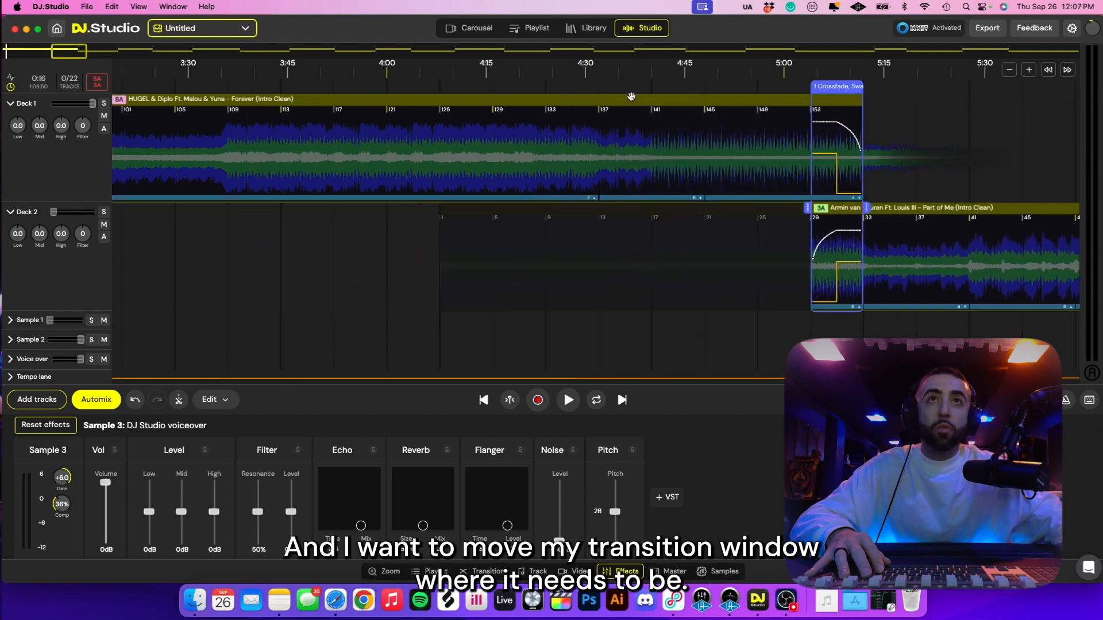
Play the end of Forever from about 4:28 to find the transition point, and place the playhead at 4:40 on bar 141
click(574, 70)
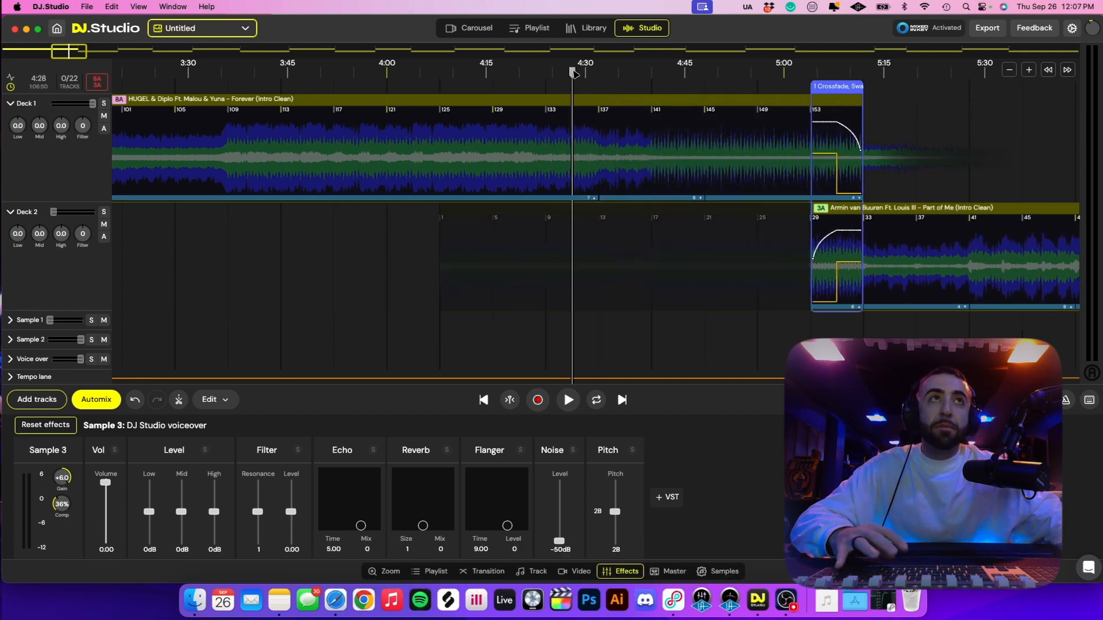
key(space)
scroll(614, 111, up, 5)
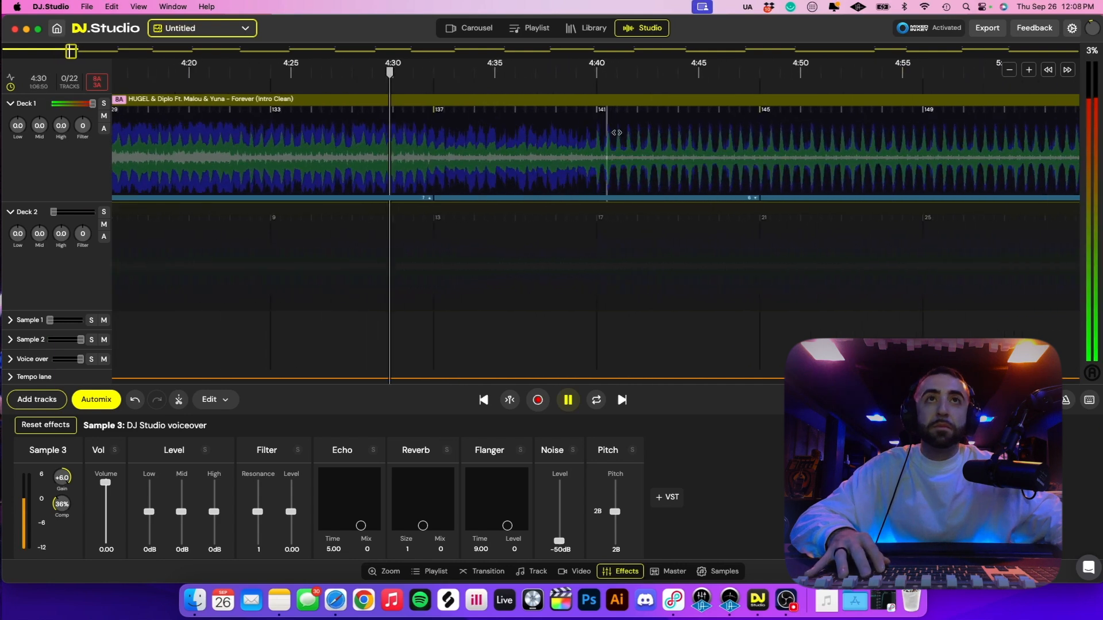
click(529, 71)
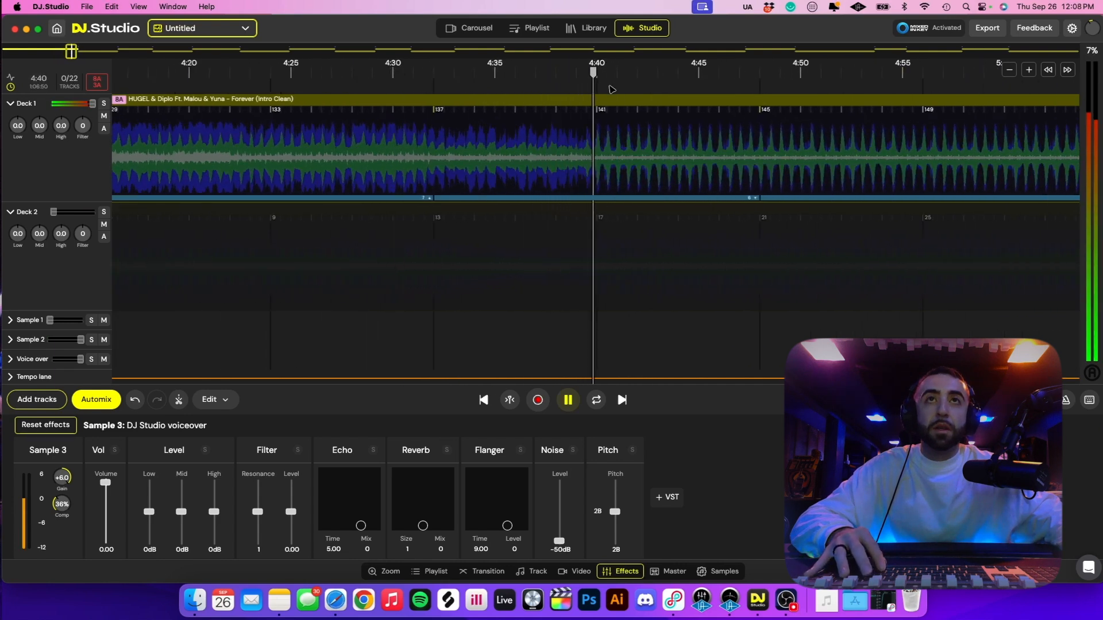
key(space)
drag(586, 73, 597, 74)
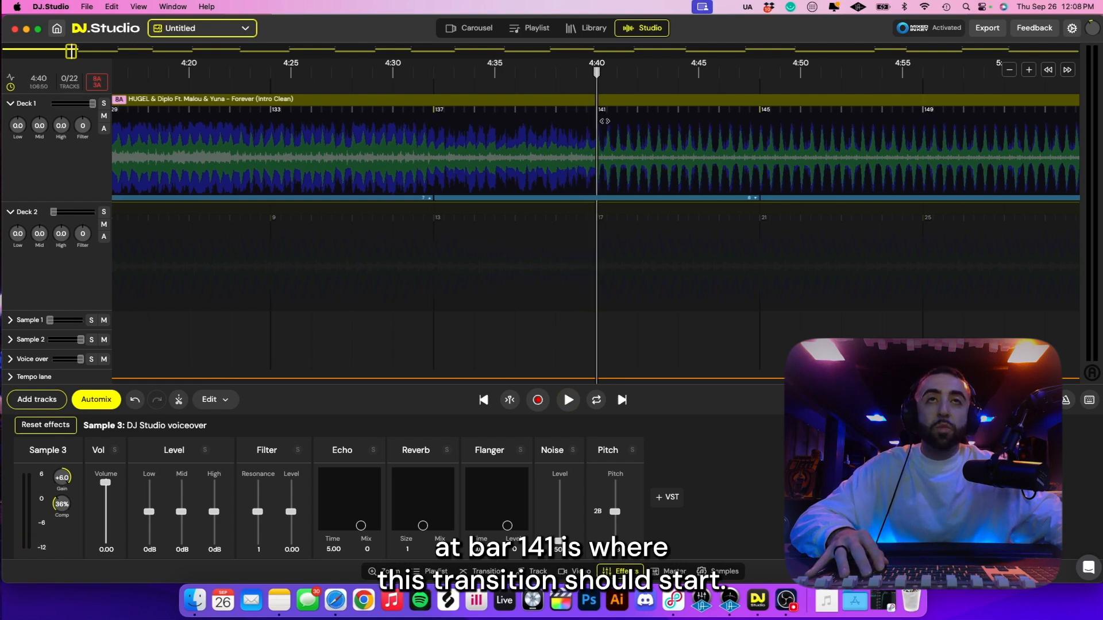
Move the first transition to start at bar 141 of Forever and extend it to eight bars
scroll(605, 121, down, 3)
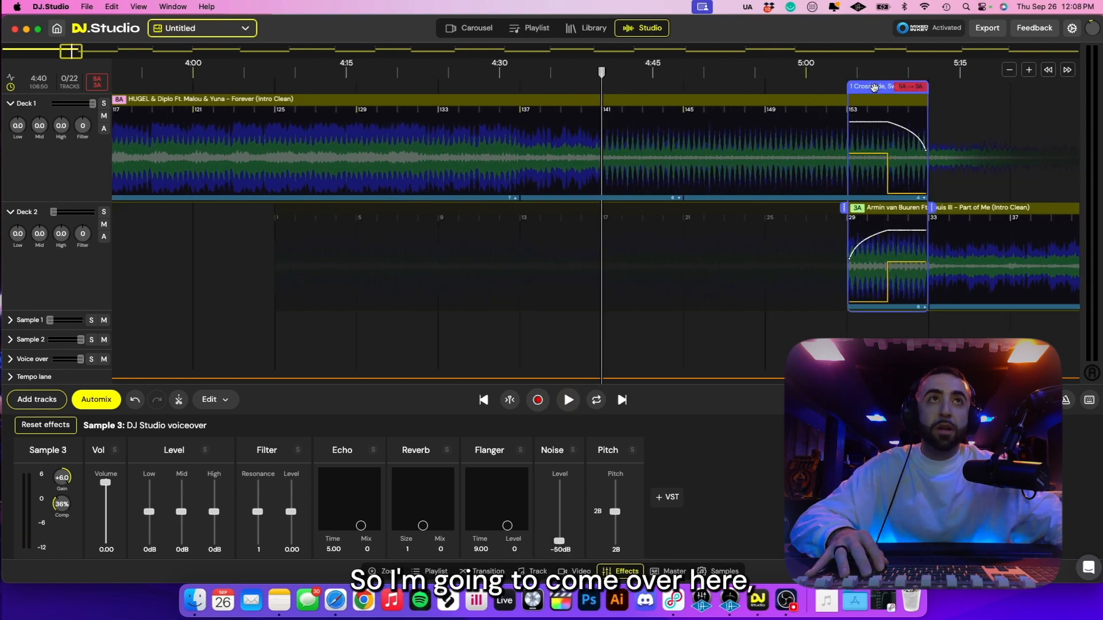
drag(874, 87, 630, 97)
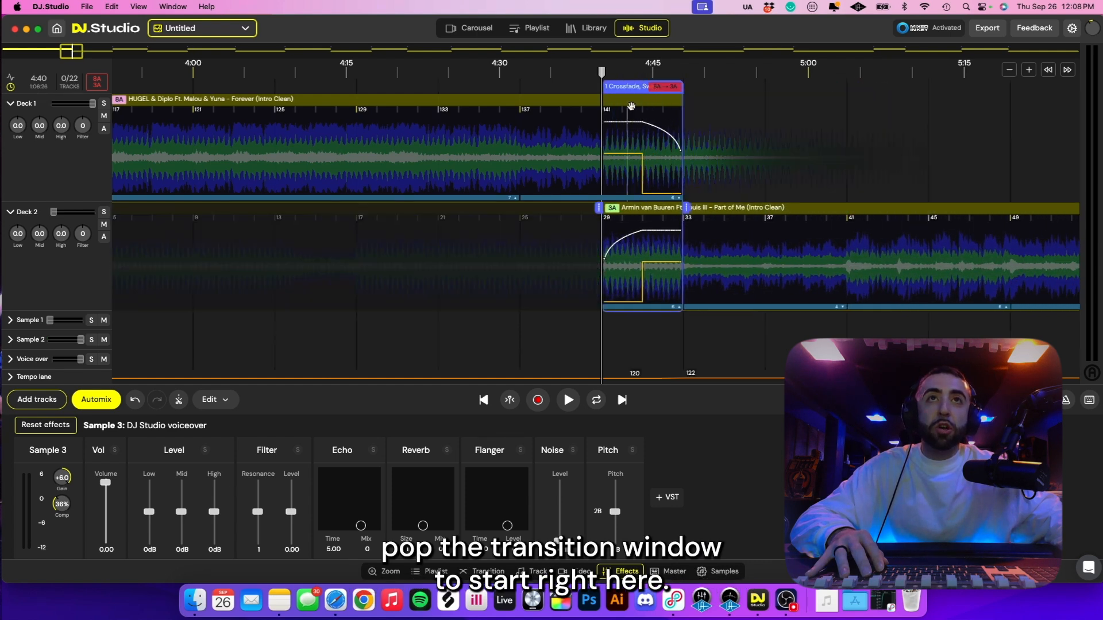
scroll(639, 122, up, 5)
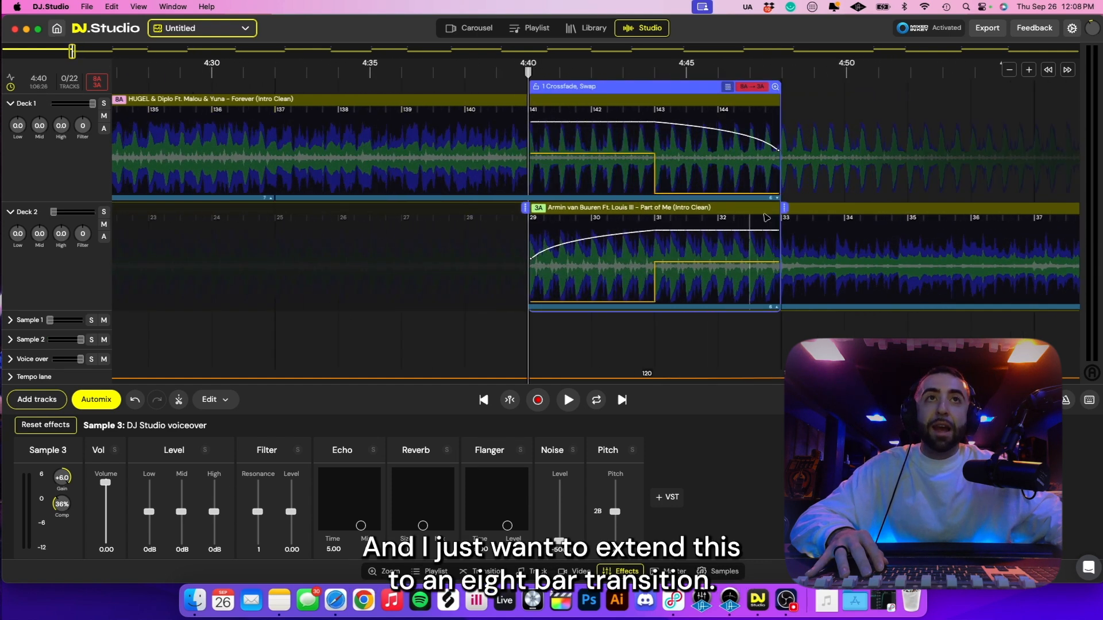
click(591, 72)
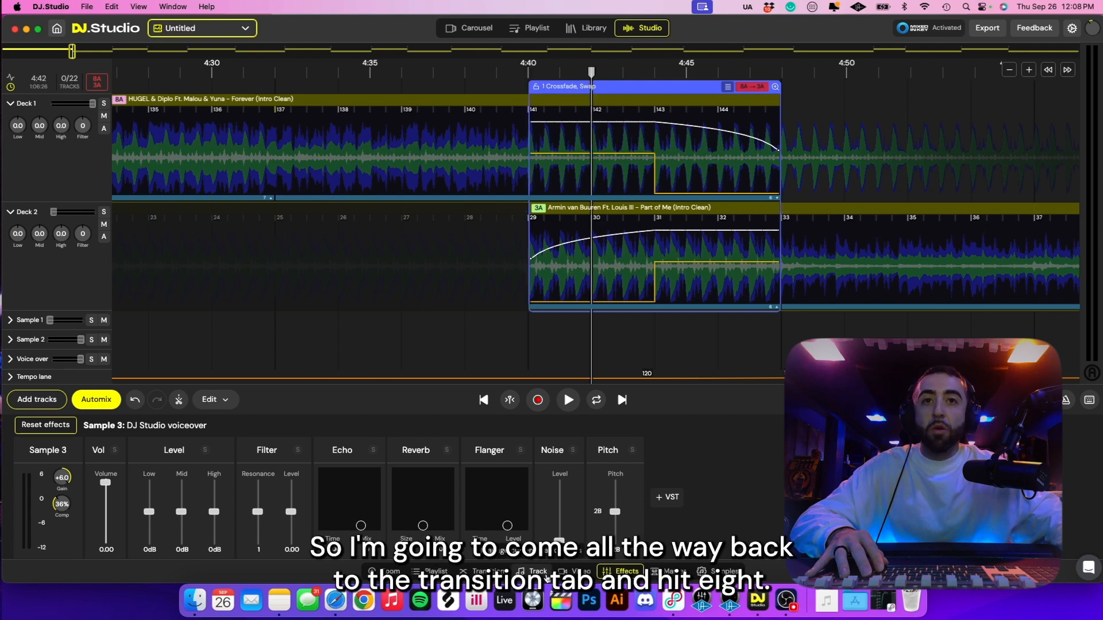
click(483, 571)
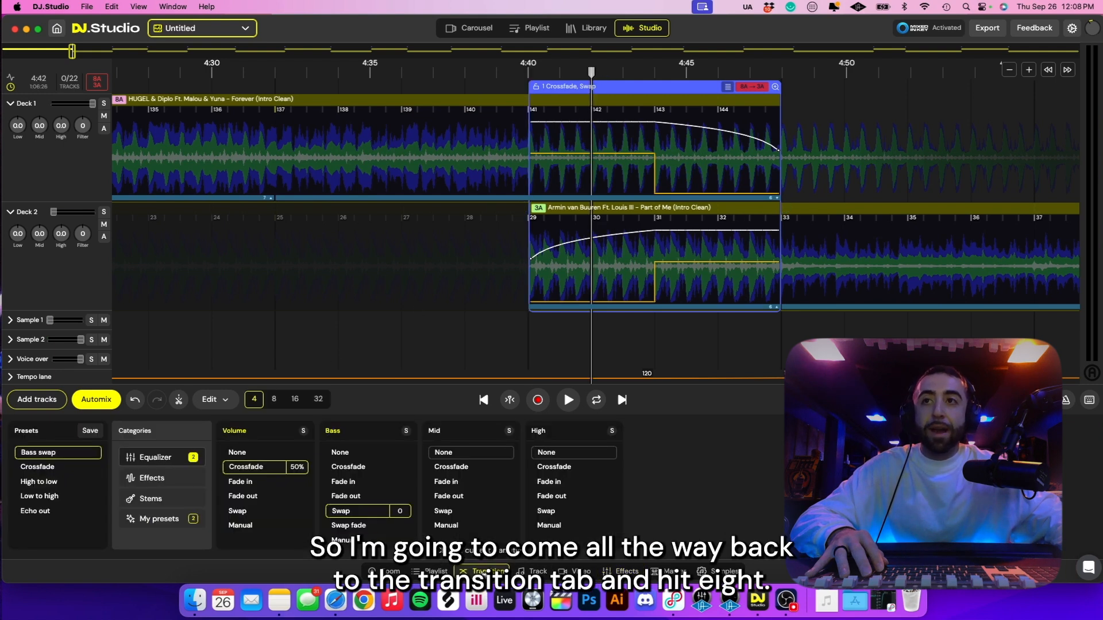
click(273, 399)
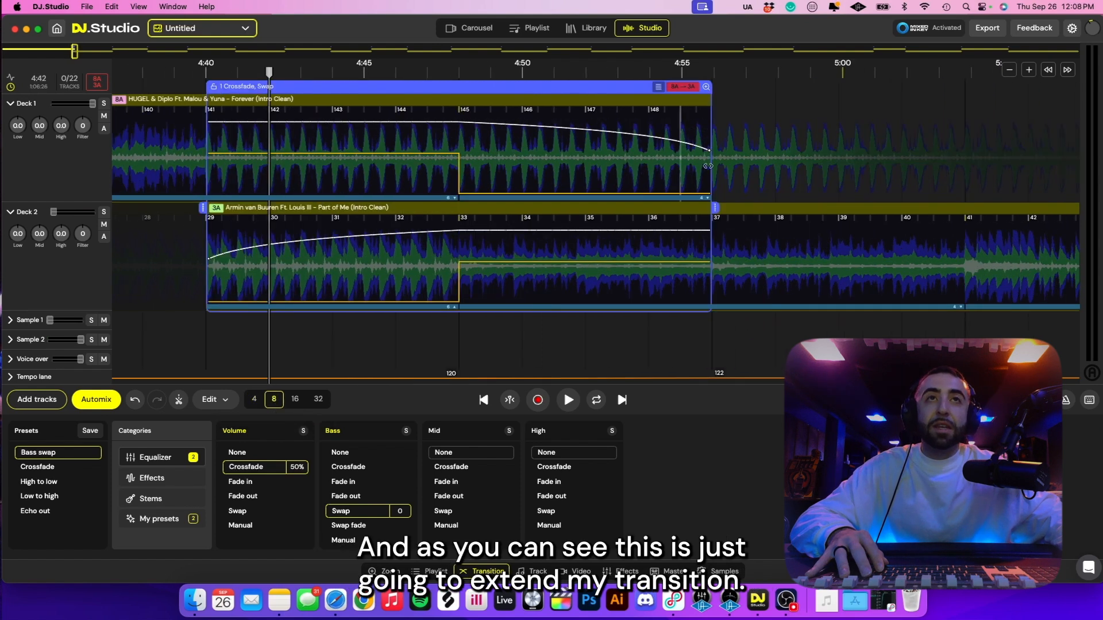
Shift Part of Me so its bar 25 aligns with the transition start, and play the transition from 4:36
scroll(652, 142, down, 5)
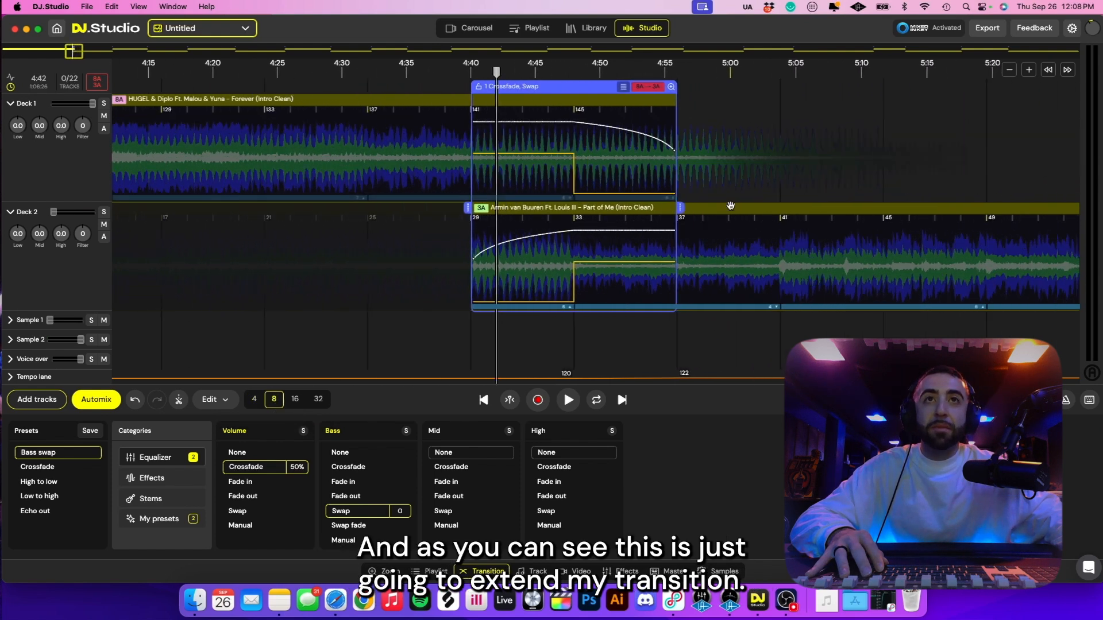
drag(716, 210, 815, 212)
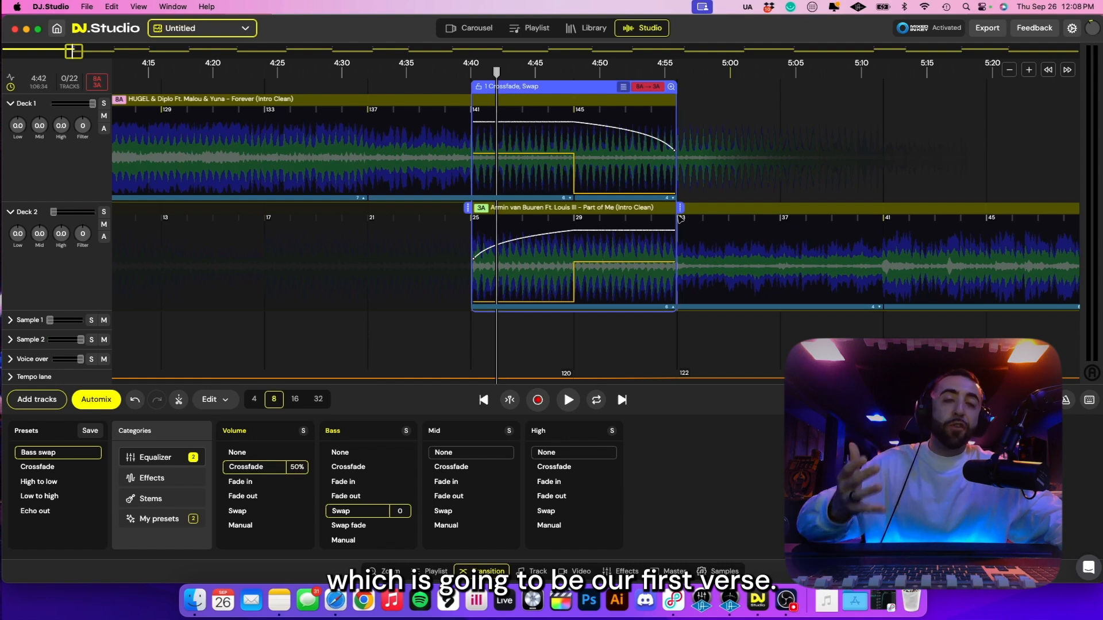
click(420, 71)
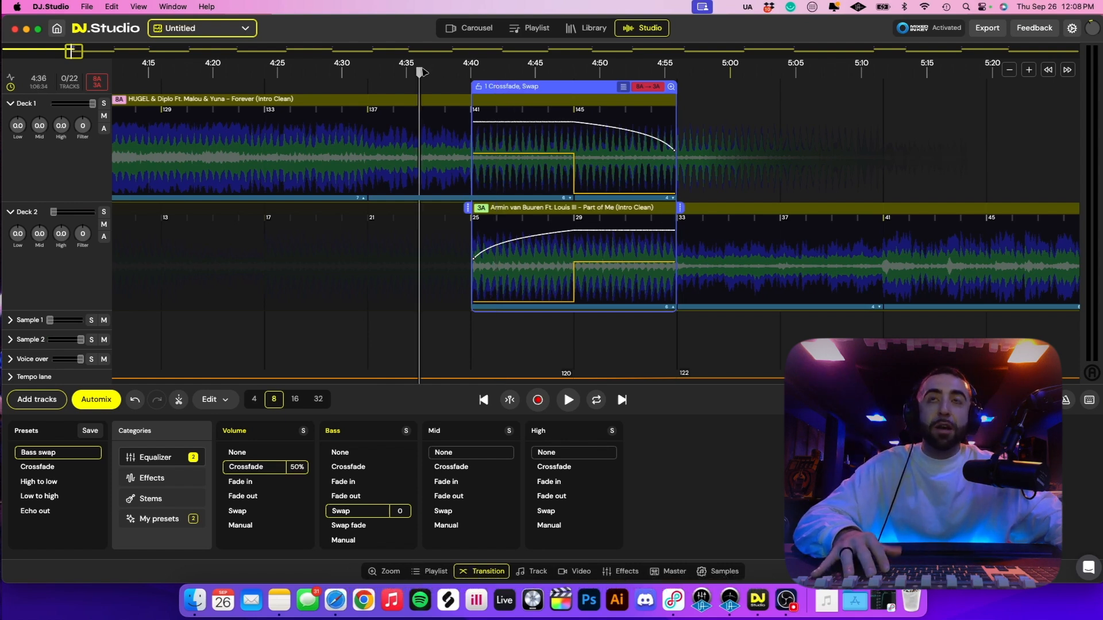
key(space)
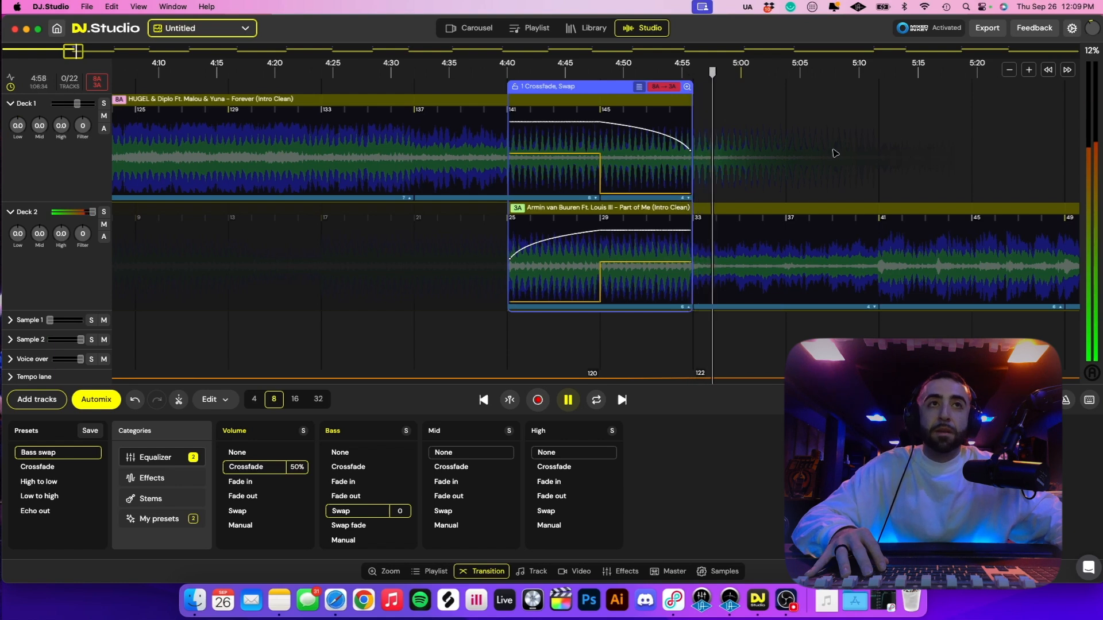
key(space)
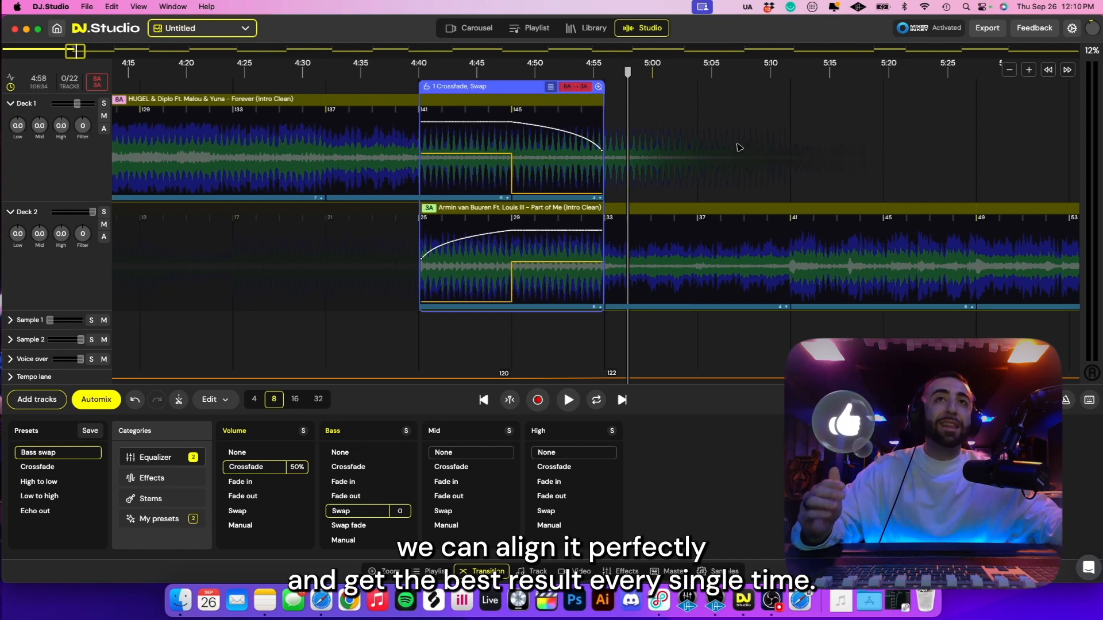
Jump to the transition between Part of Me and Goodies 2024 and move it later, to about bar 135 of Part of Me
scroll(586, 78, down, 5)
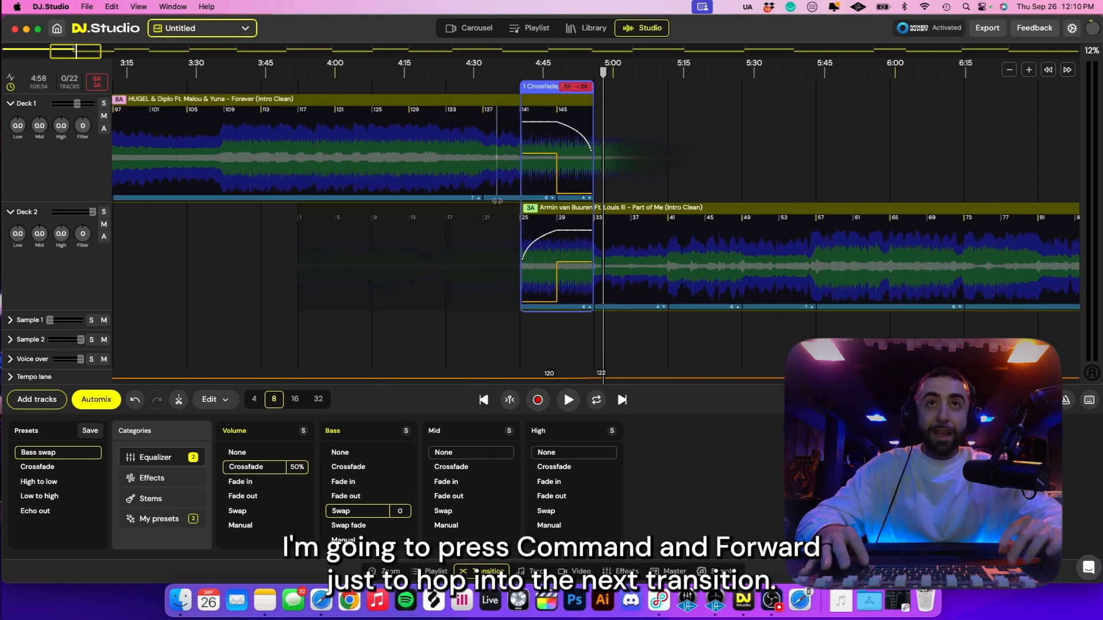
key(super+Right)
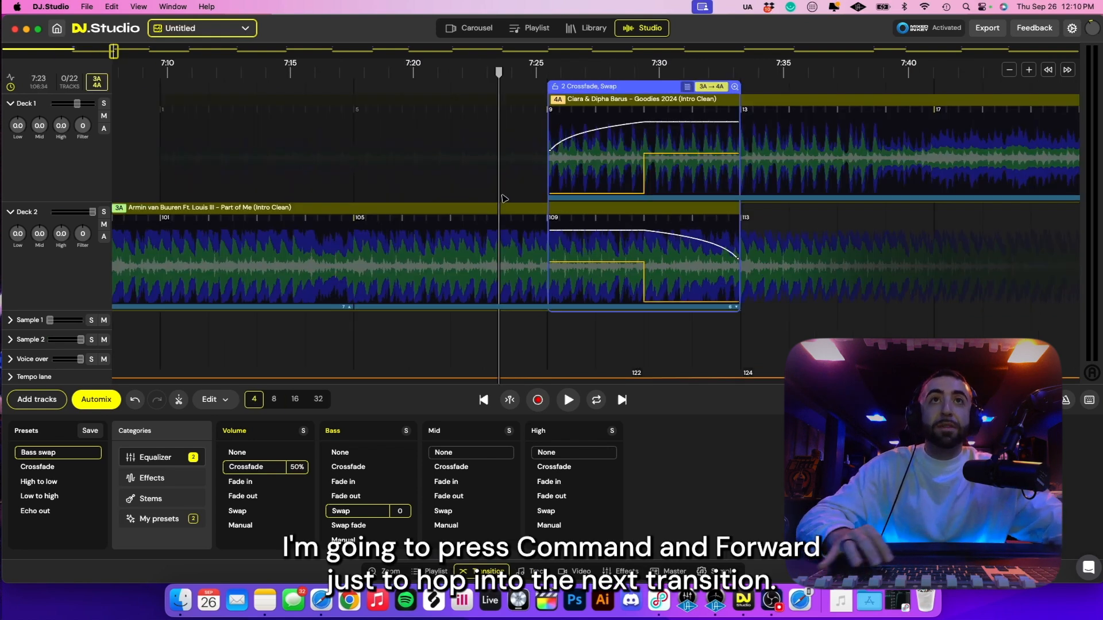
scroll(501, 198, down, 5)
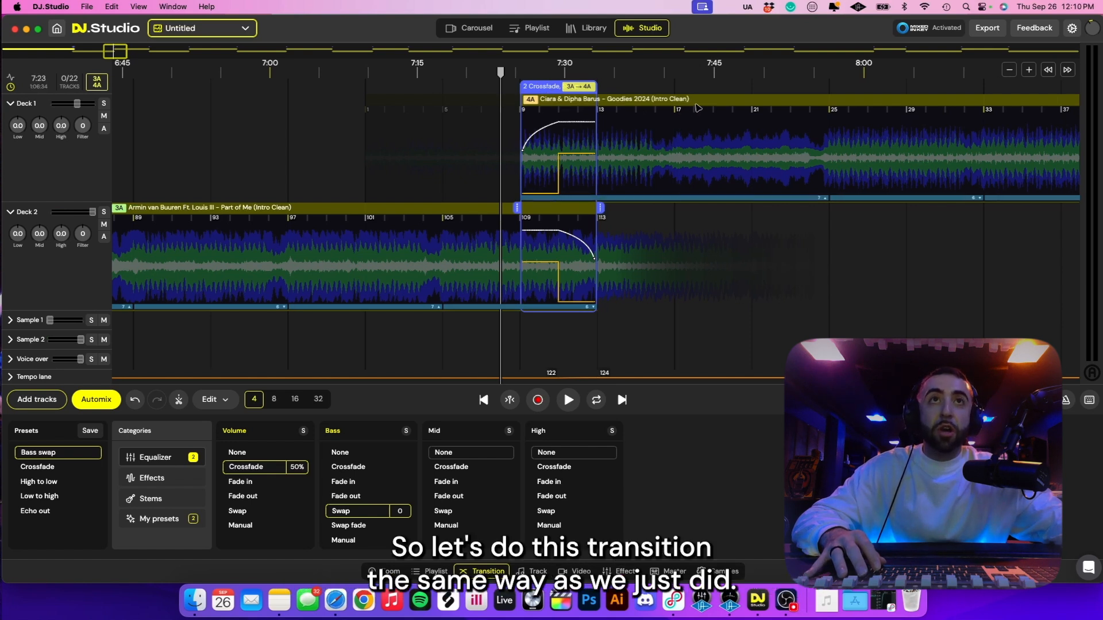
drag(554, 87, 931, 88)
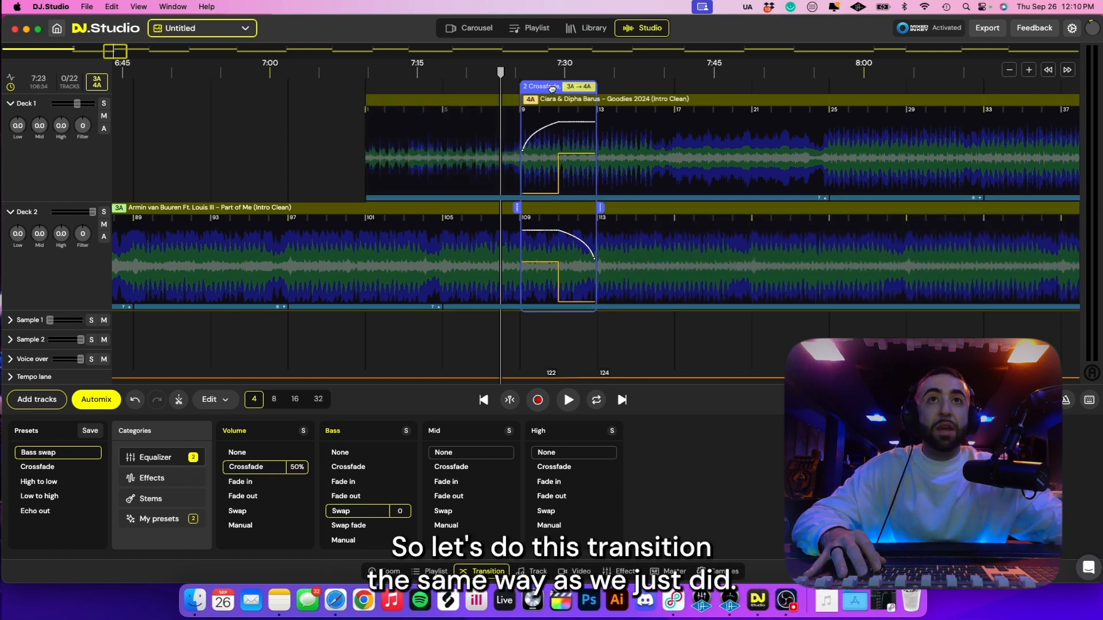
scroll(555, 88, down, 10)
scroll(637, 119, down, 6)
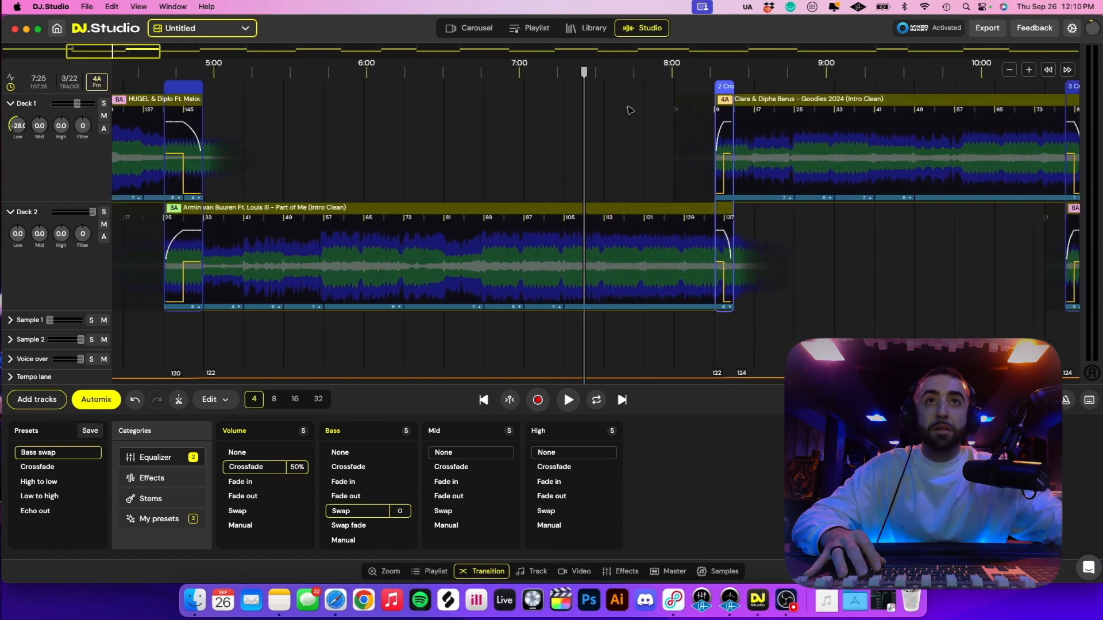
Play the end of Part of Me from about 7:50 and again from about 8:01 to find the transition point
click(644, 70)
key(space)
scroll(675, 113, up, 5)
scroll(674, 113, right, 4)
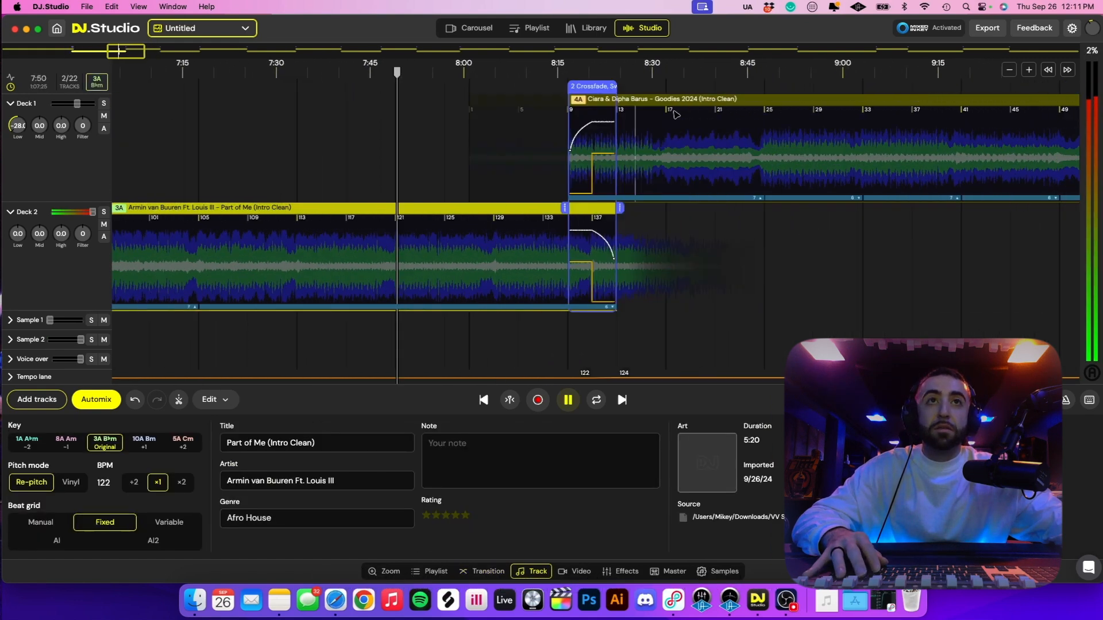
scroll(676, 114, right, 2)
click(435, 71)
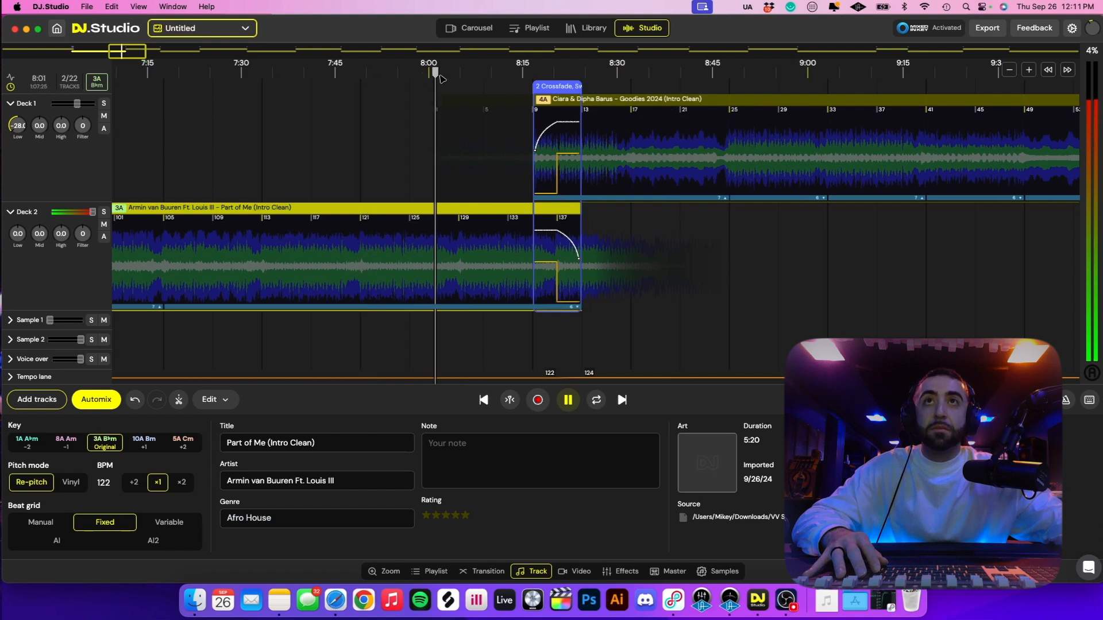
Move the second transition to start at bar 129 of Part of Me, extend it to eight bars, and place the playhead at 8:02
scroll(459, 93, up, 3)
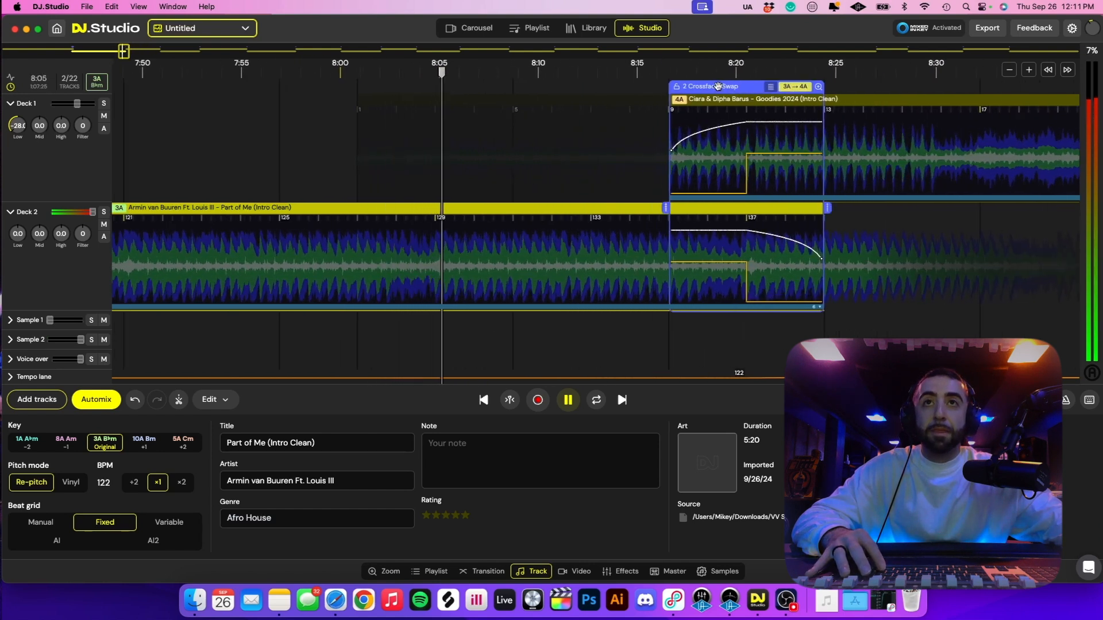
drag(718, 87, 482, 92)
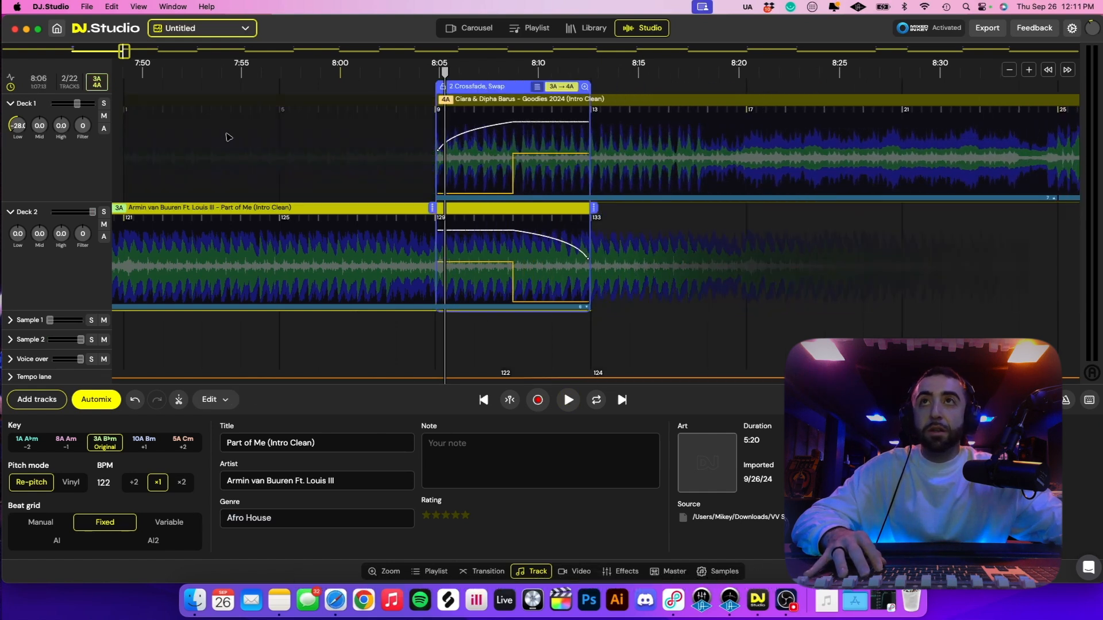
click(485, 86)
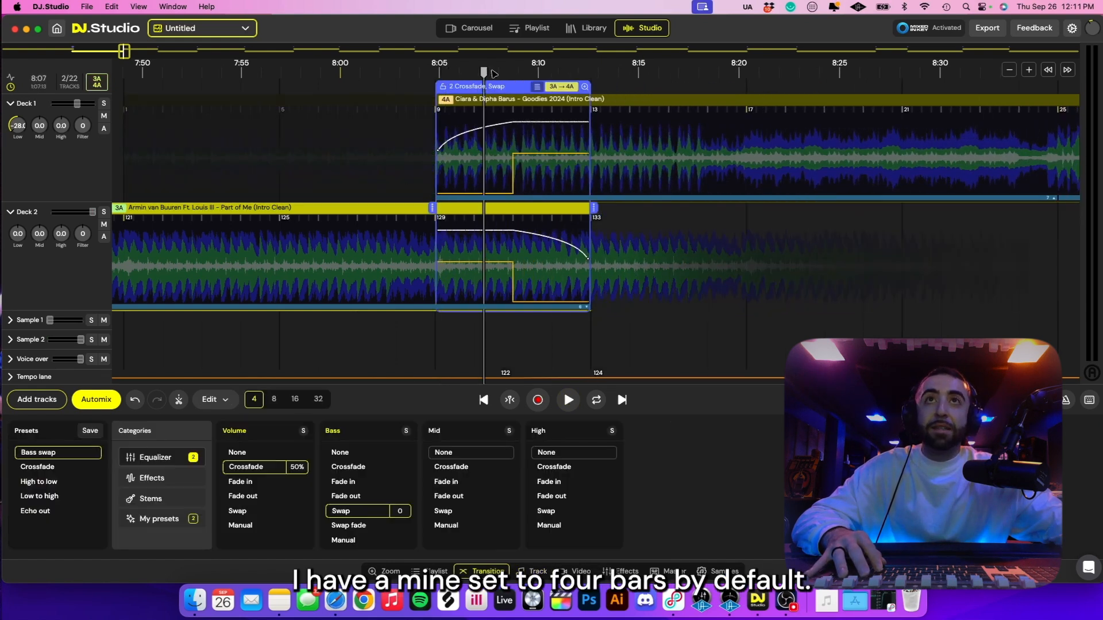
click(274, 399)
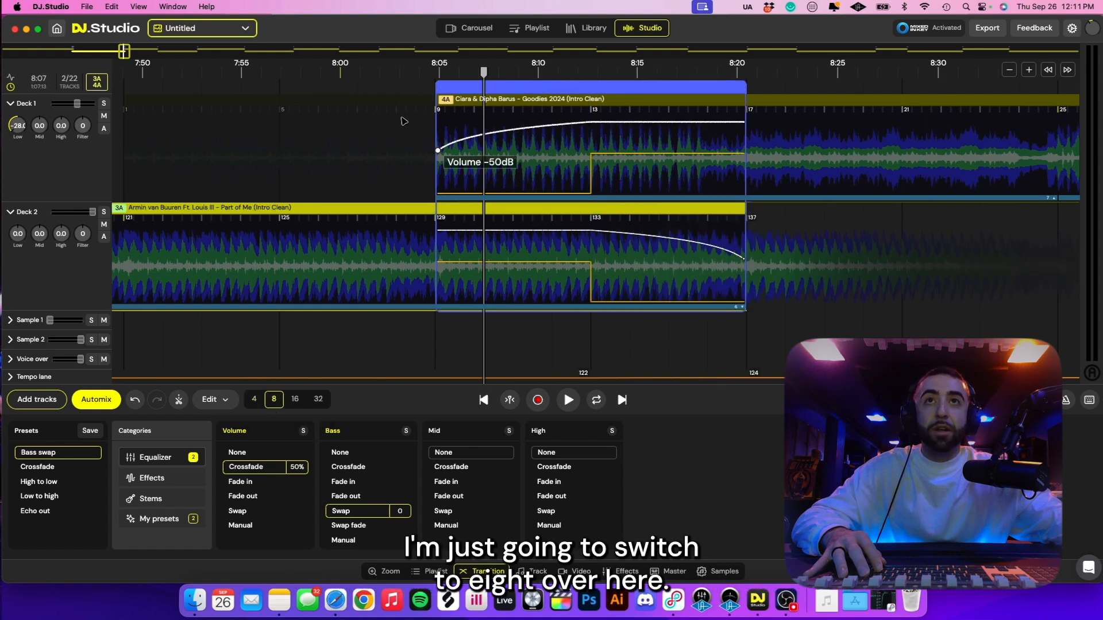
click(381, 72)
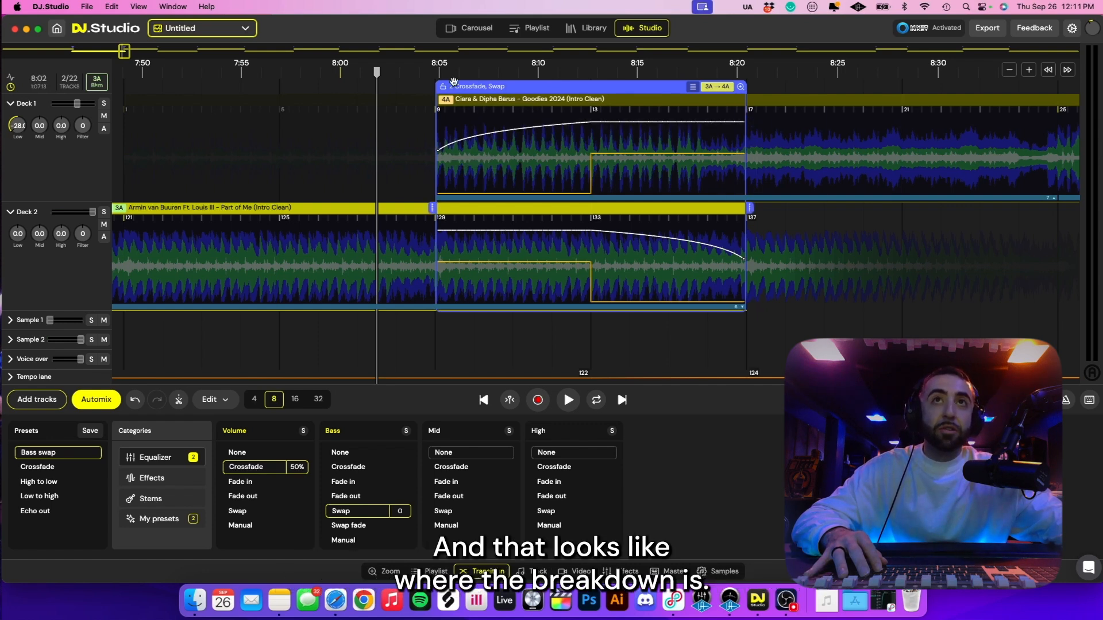
Play the transition from Part of Me into Goodies 2024 from 8:03 until just past its end
click(407, 76)
key(space)
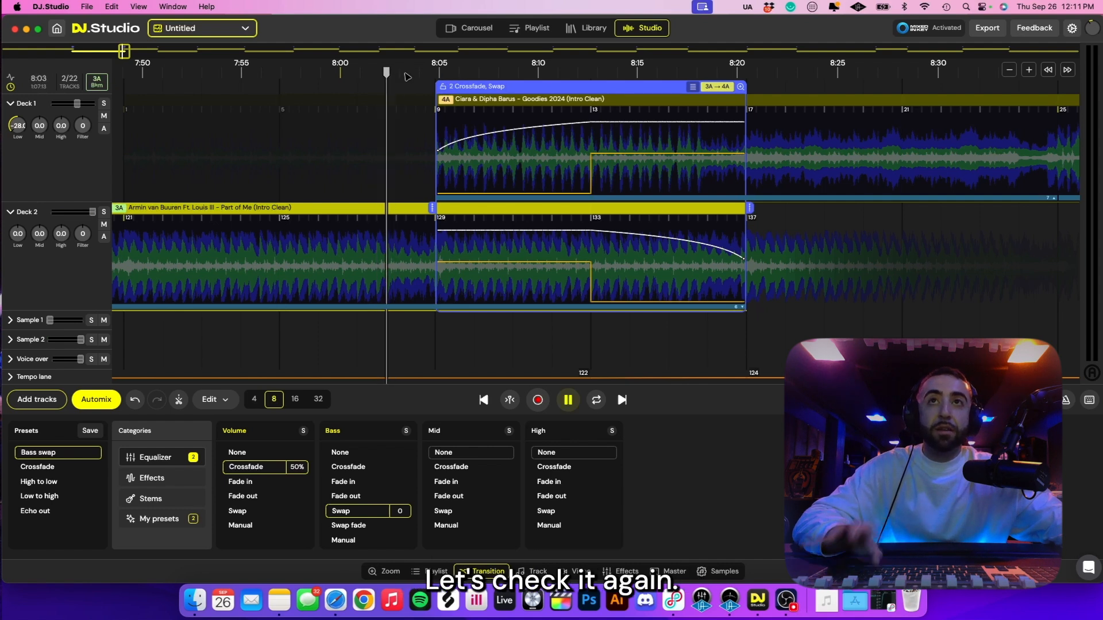
scroll(546, 147, down, 5)
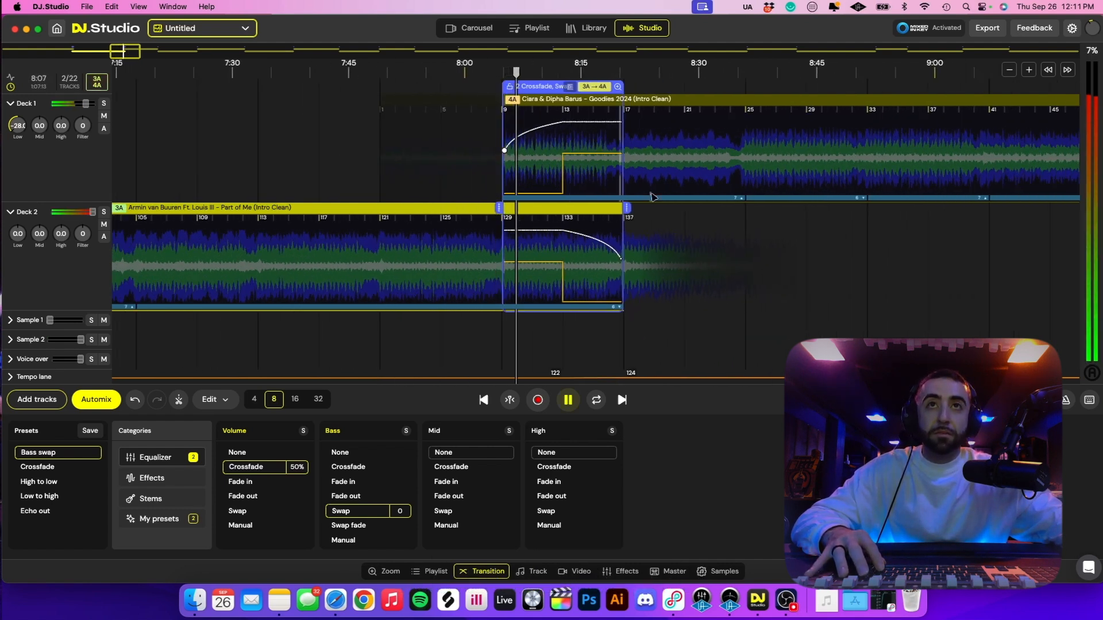
scroll(556, 201, up, 5)
scroll(562, 258, up, 2)
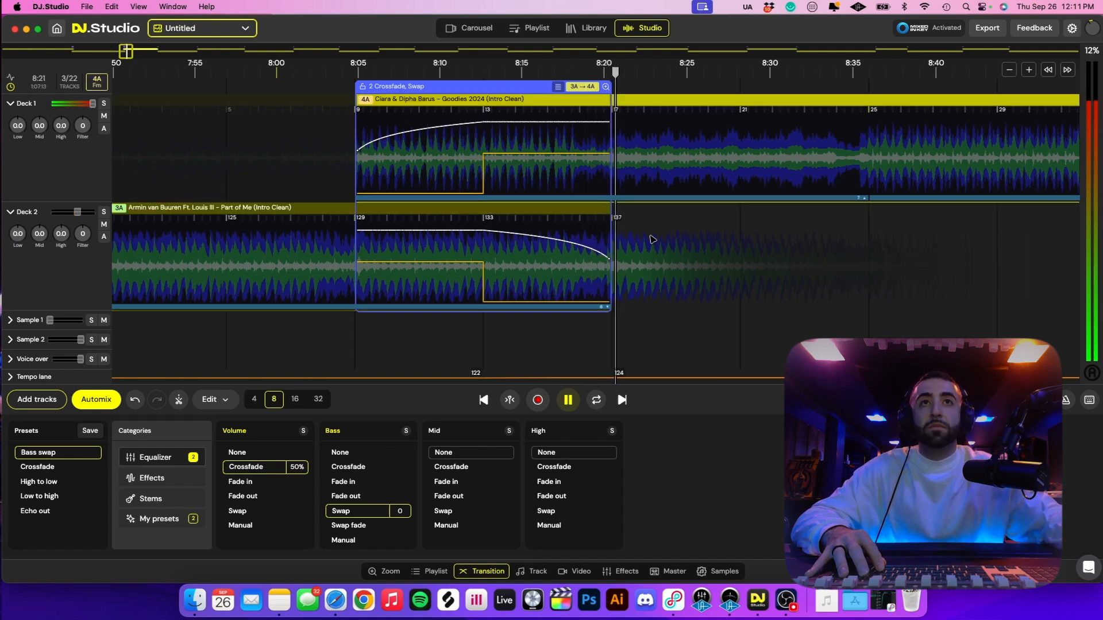
scroll(649, 96, right, 1)
scroll(648, 96, down, 3)
scroll(648, 95, right, 1)
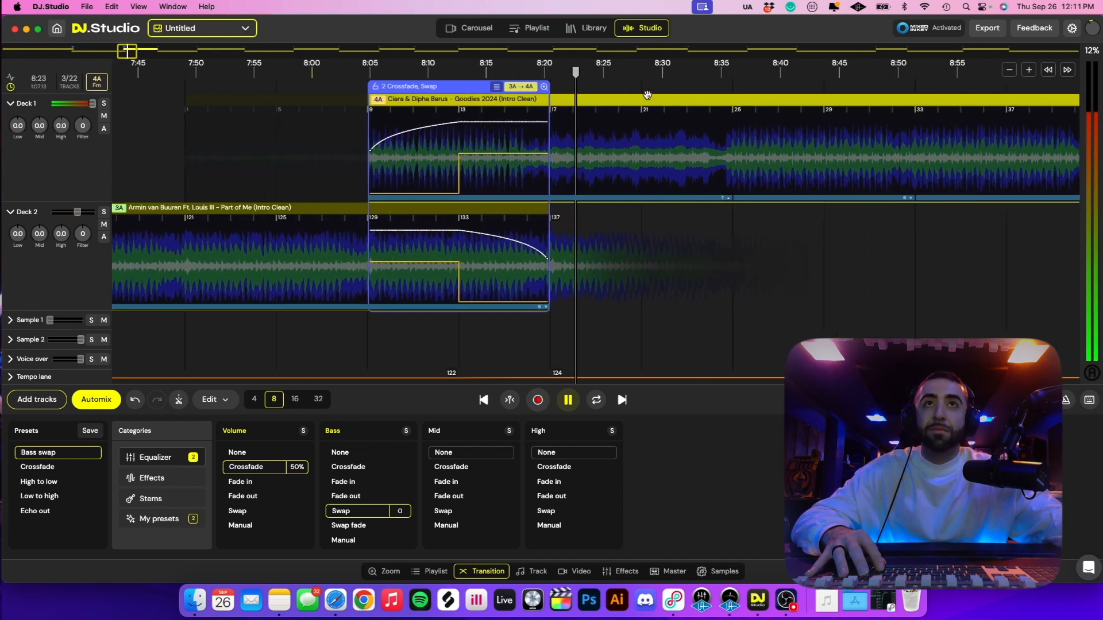
key(space)
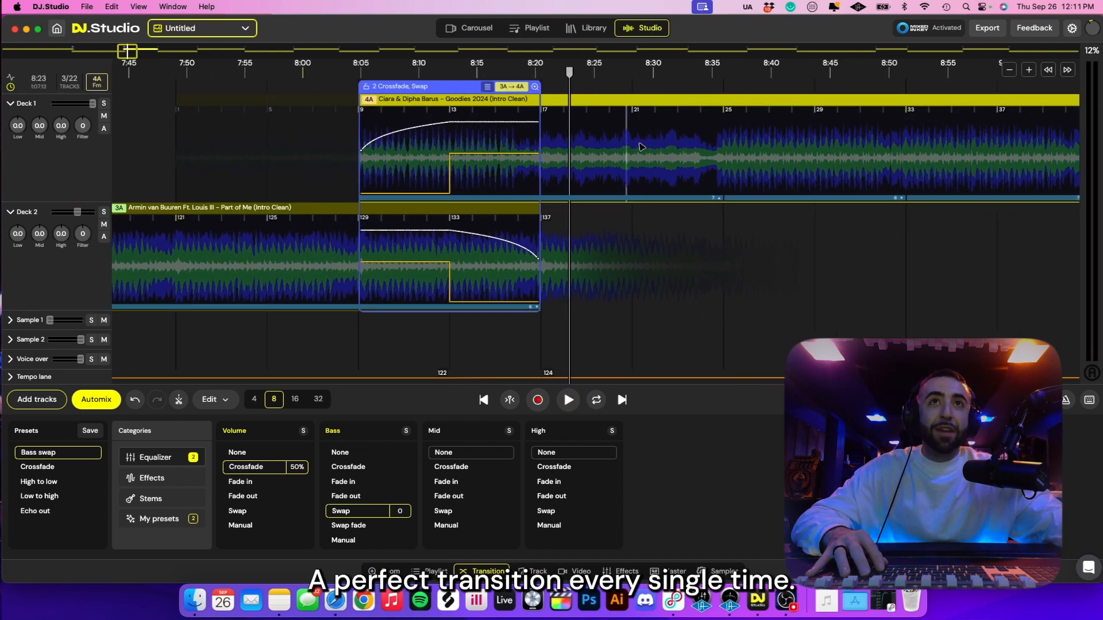
Expand the tempo lane and switch it to manual tempo control
scroll(591, 211, left, 3)
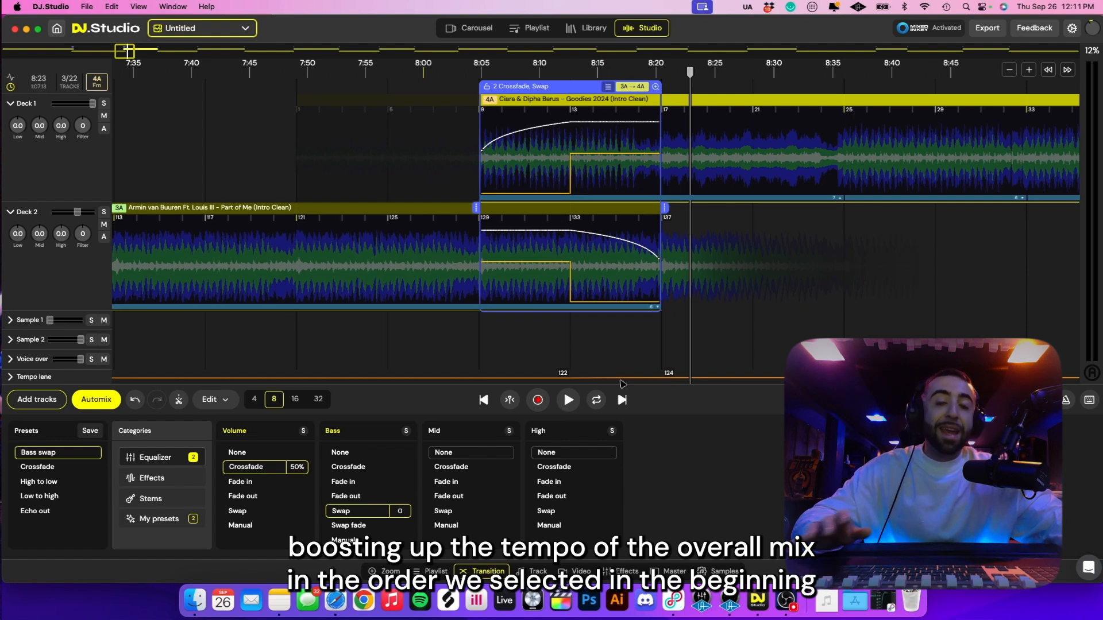
click(18, 377)
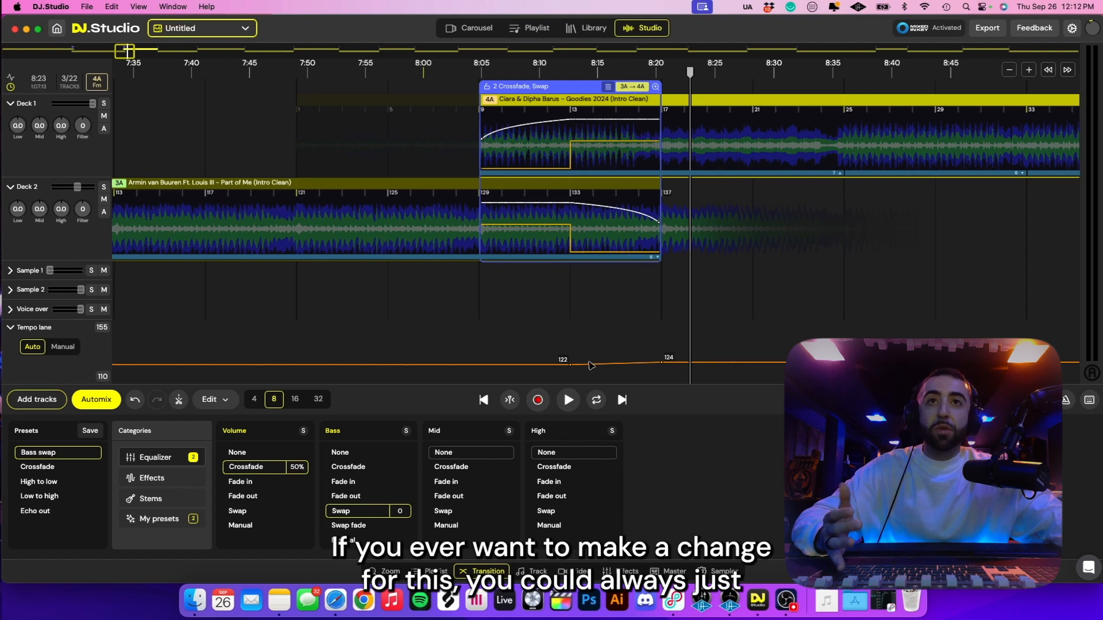
click(64, 347)
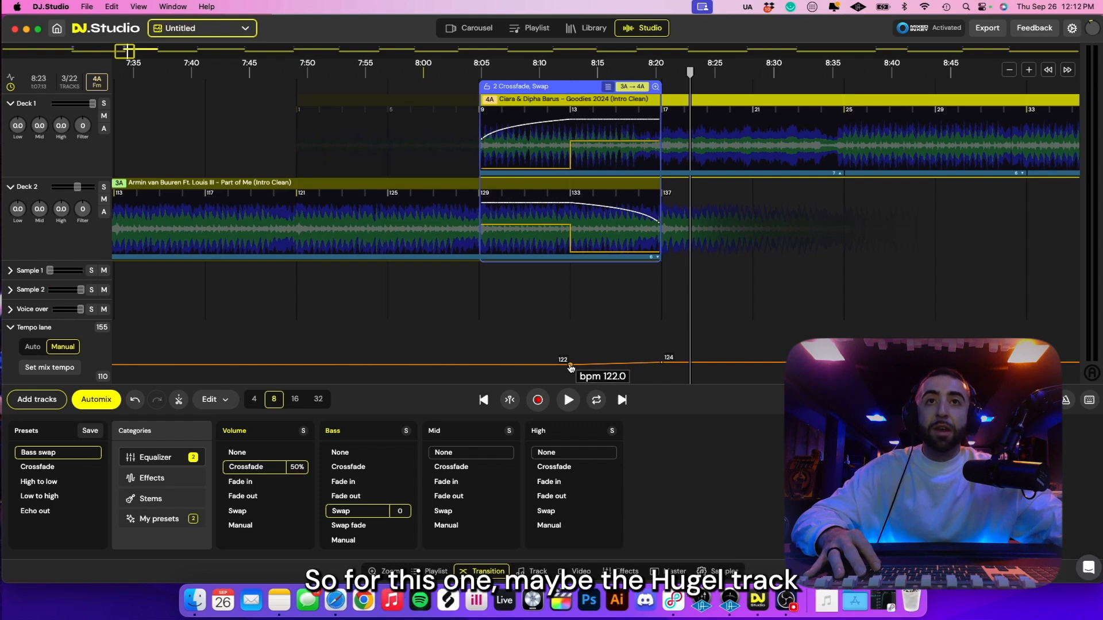
Set the tempo point at the very start of the mix to 122 BPM
scroll(563, 368, left, 10)
scroll(564, 366, down, 8)
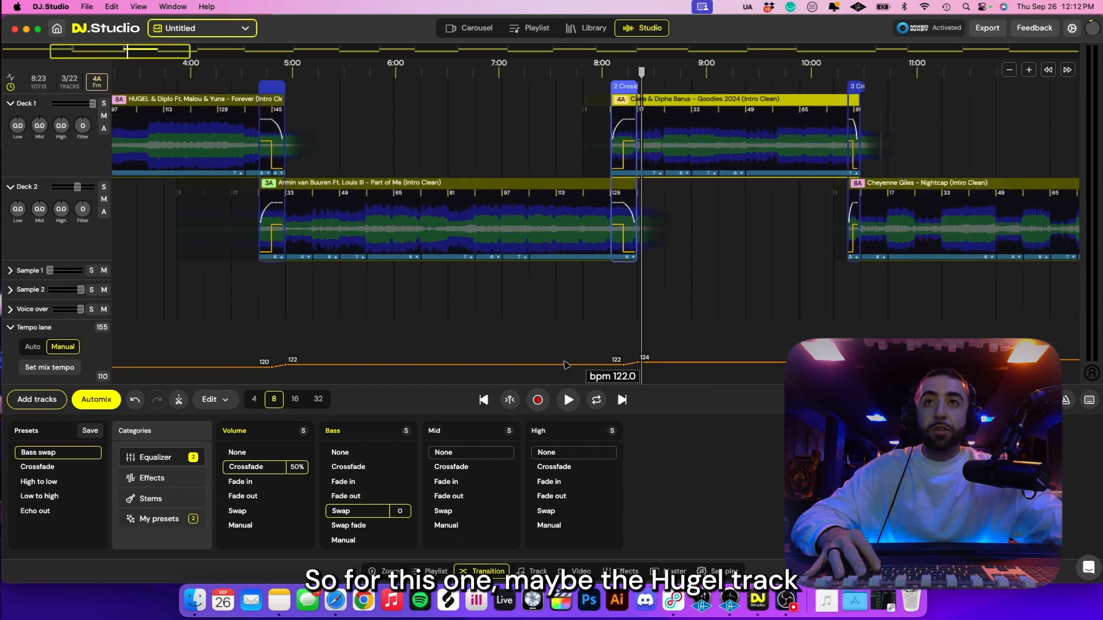
scroll(564, 366, left, 5)
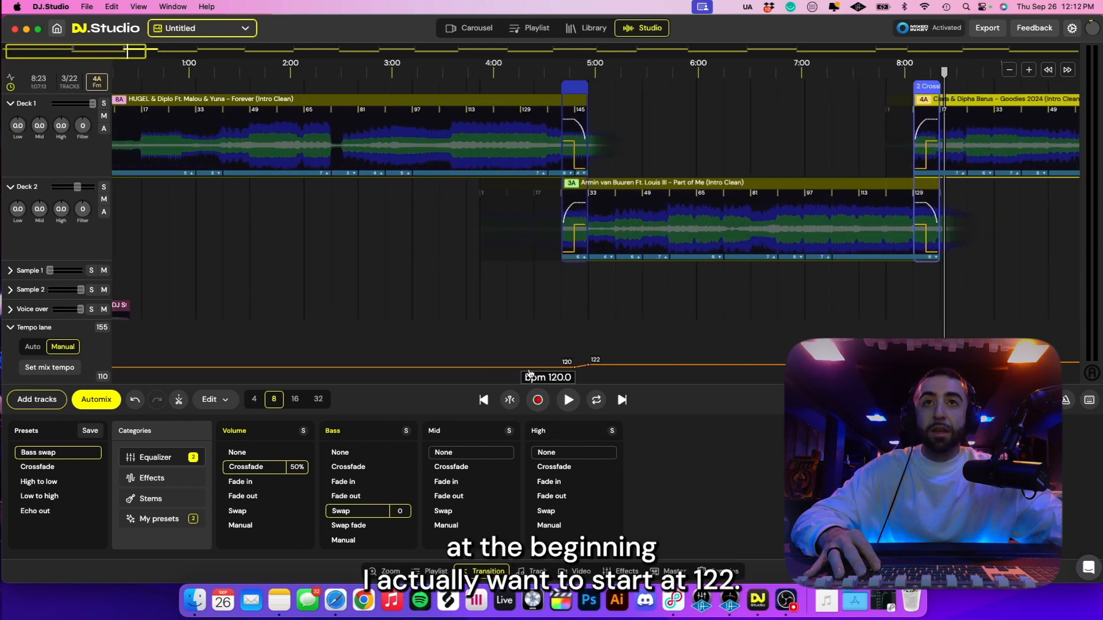
right_click(116, 371)
click(125, 376)
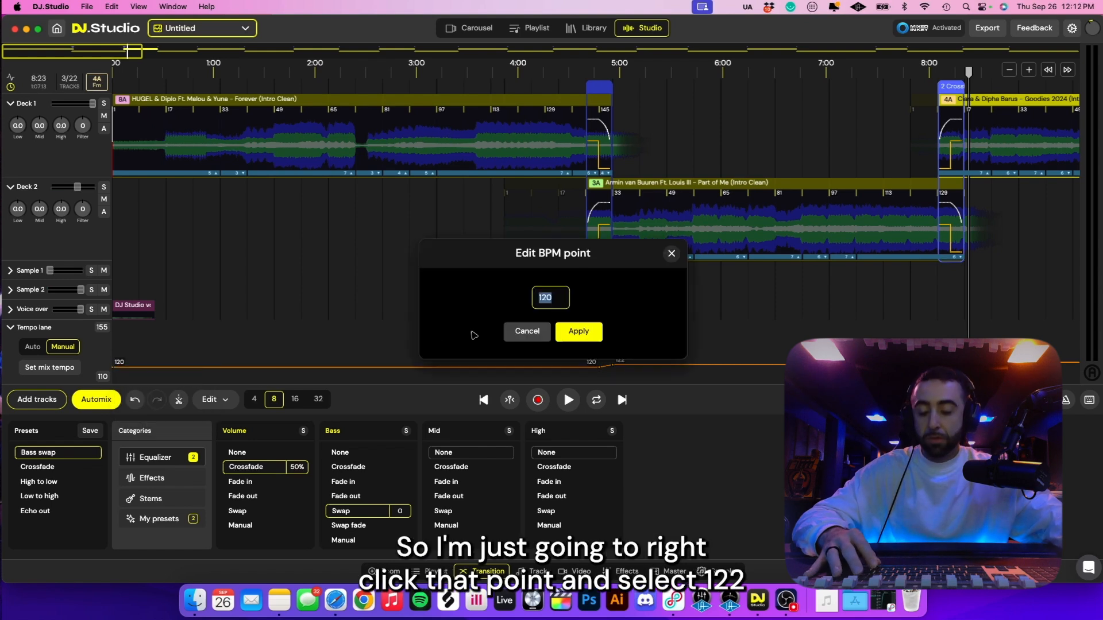
text(122)
key(Return)
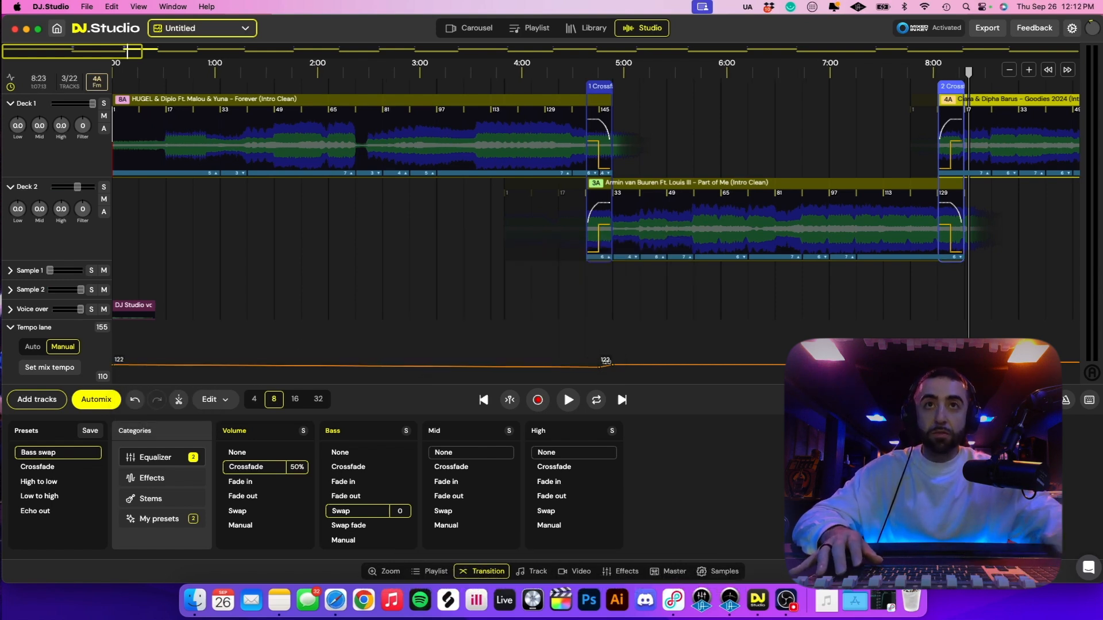
Set the 120 BPM tempo point at the first transition, between Forever and Part of Me, to 122 BPM
right_click(596, 371)
click(606, 376)
text(122)
key(Return)
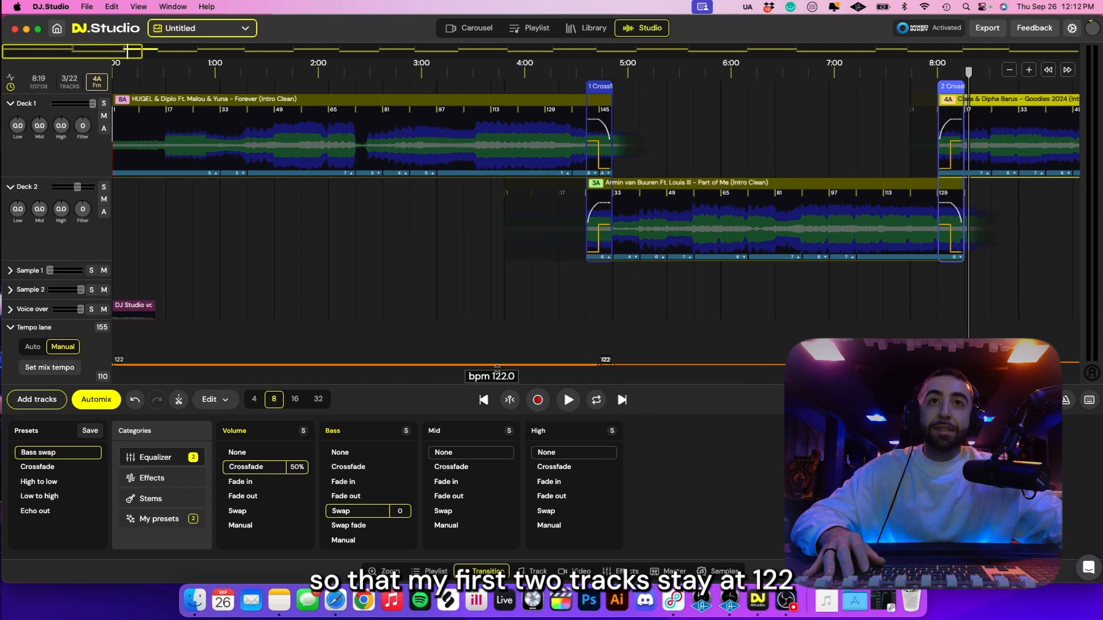
Jump to the transition between Goodies 2024 and Nightcap and play it from about 10:07 until it ends
scroll(517, 371, right, 10)
scroll(545, 370, right, 3)
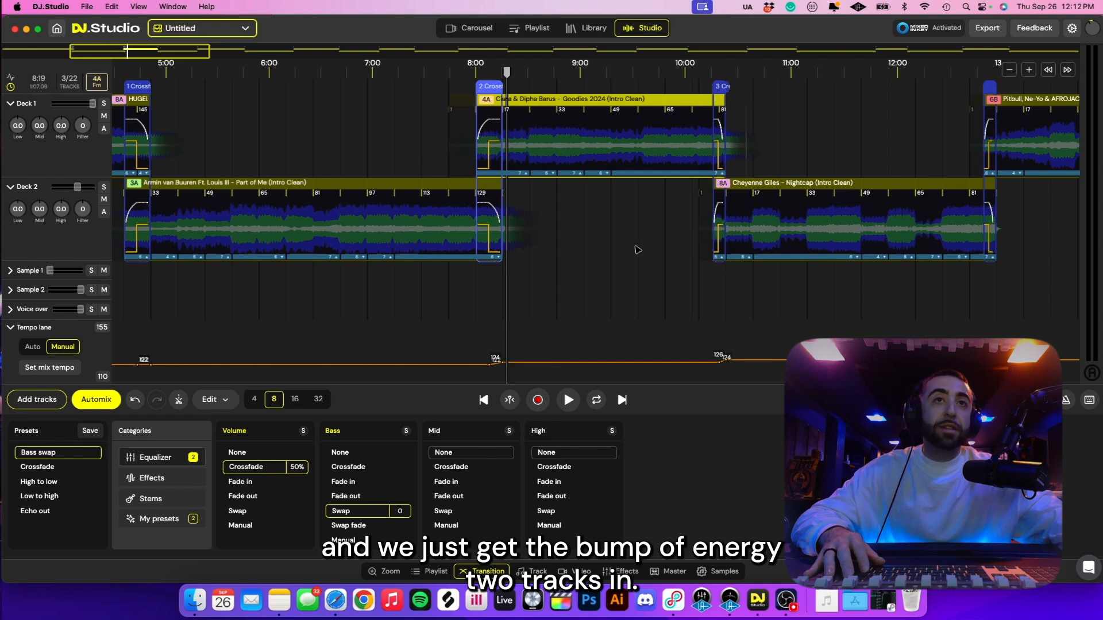
scroll(638, 250, right, 6)
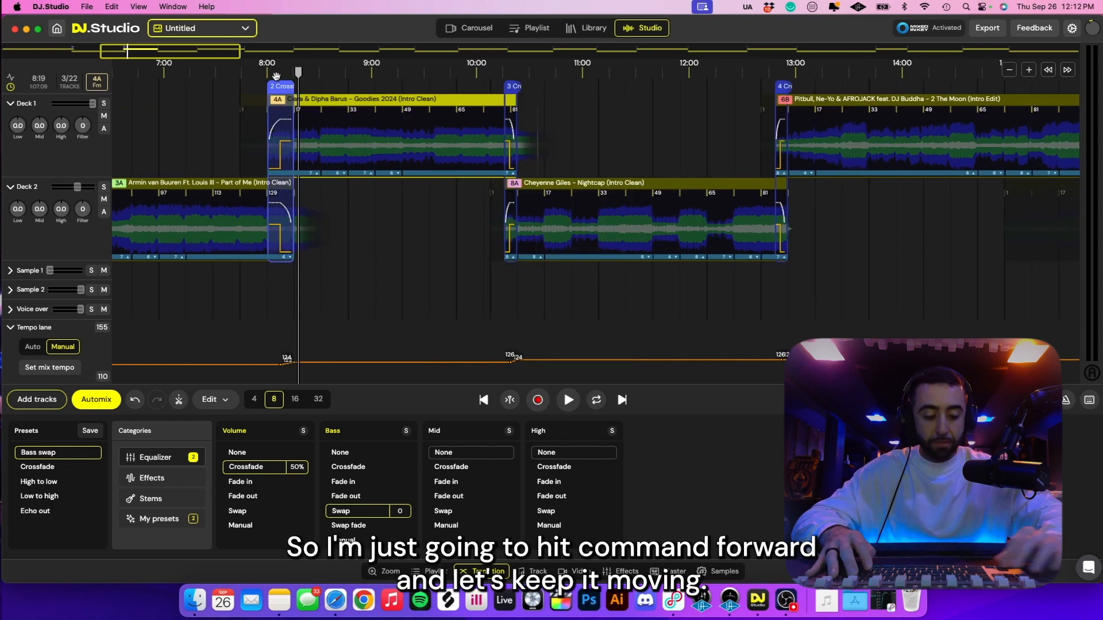
key(super+Right)
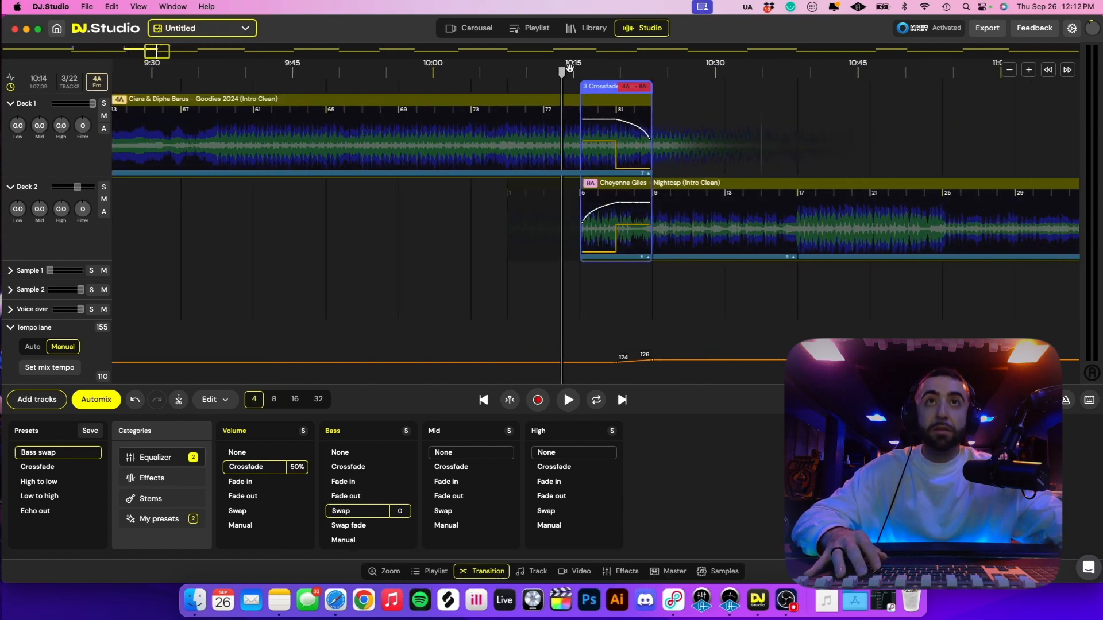
key(space)
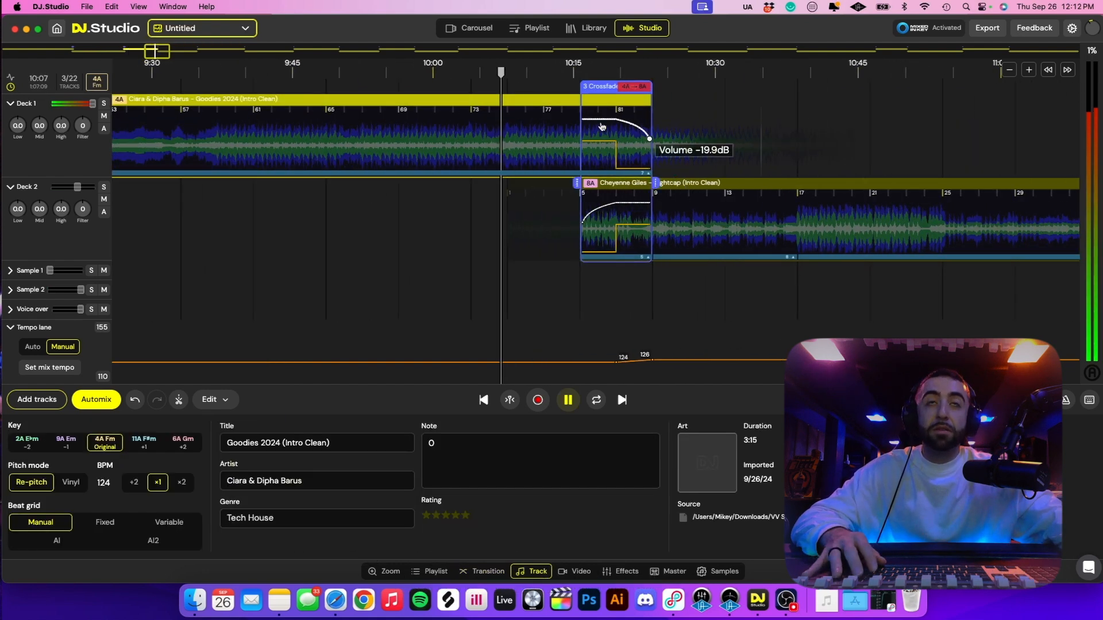
scroll(546, 184, up, 5)
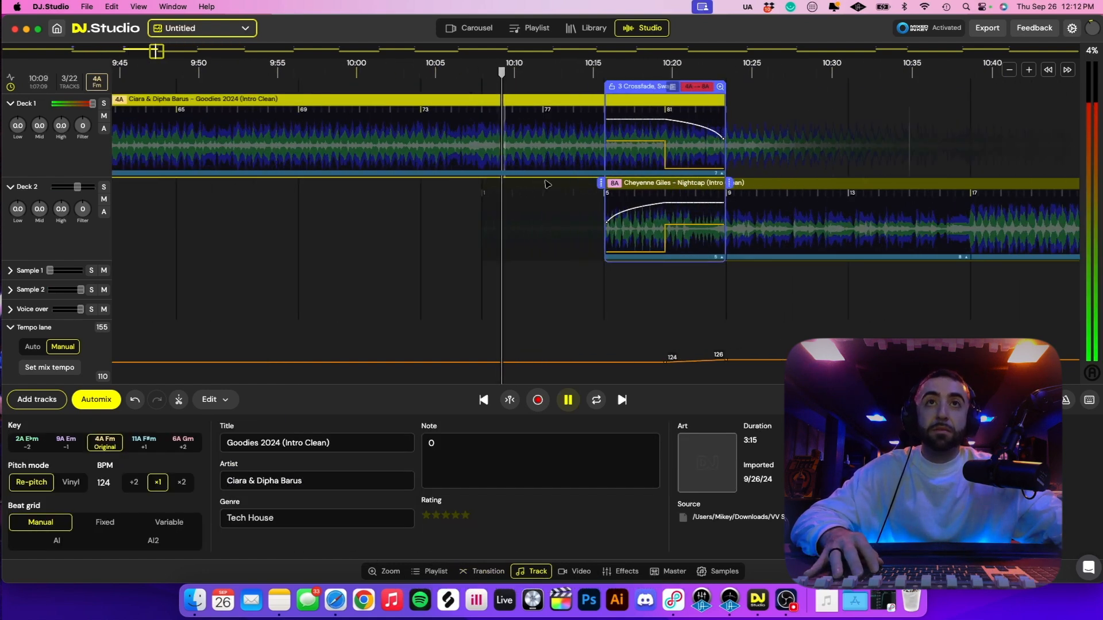
scroll(544, 181, right, 6)
scroll(540, 181, left, 3)
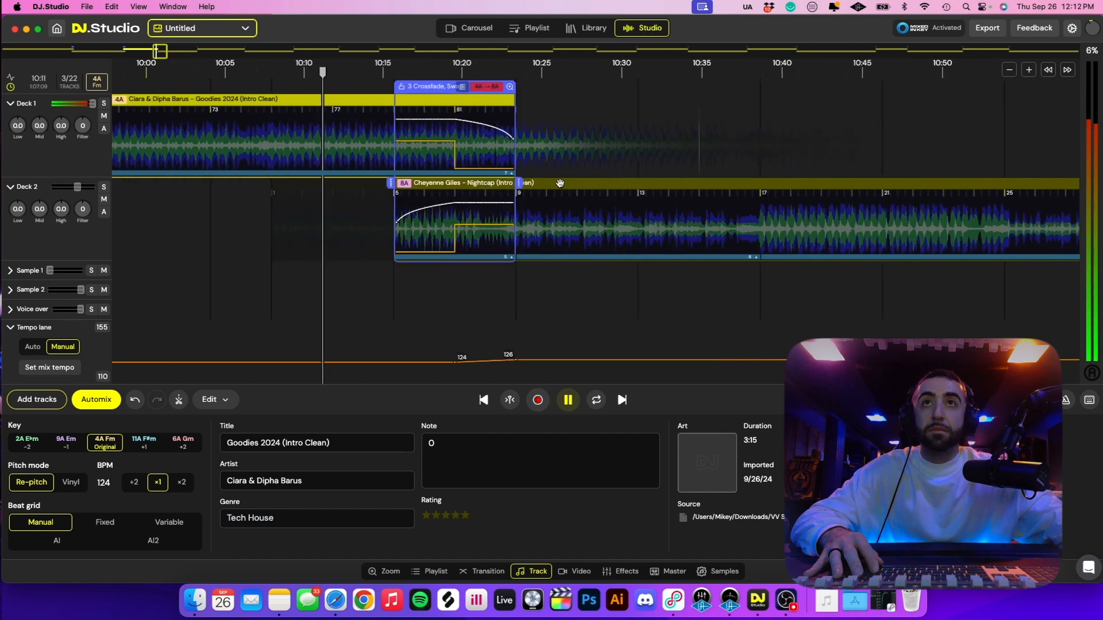
click(417, 87)
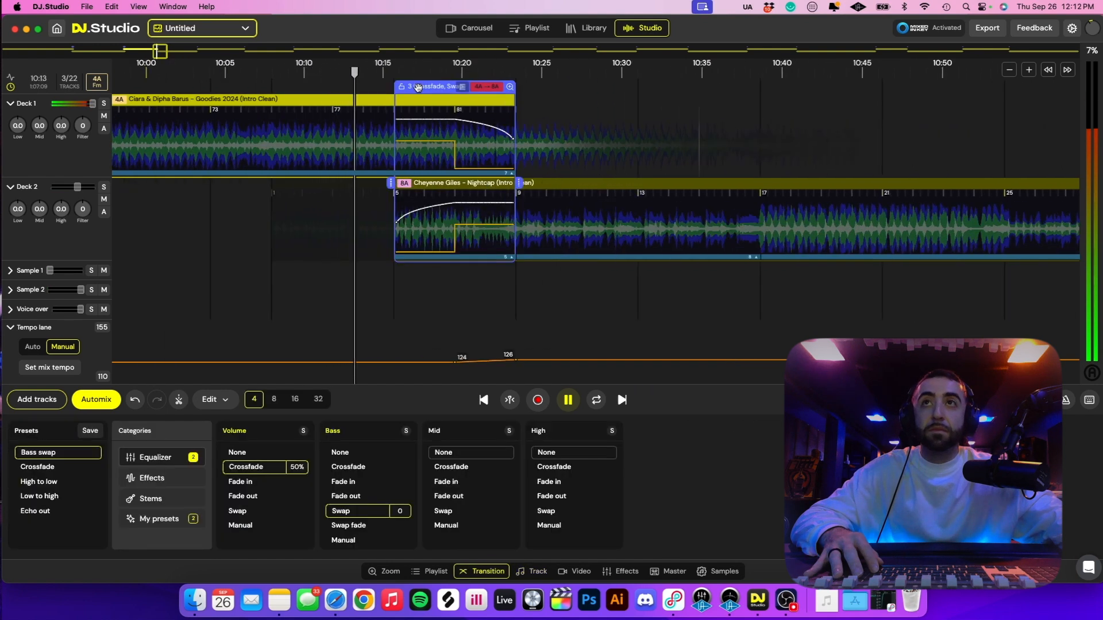
scroll(594, 205, down, 5)
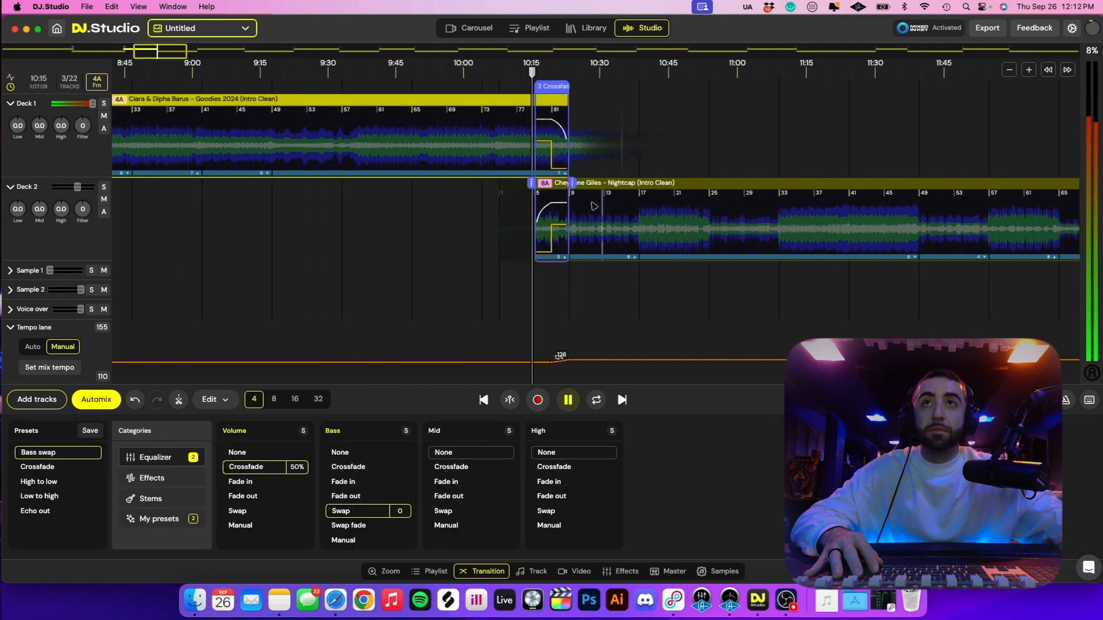
scroll(594, 206, up, 6)
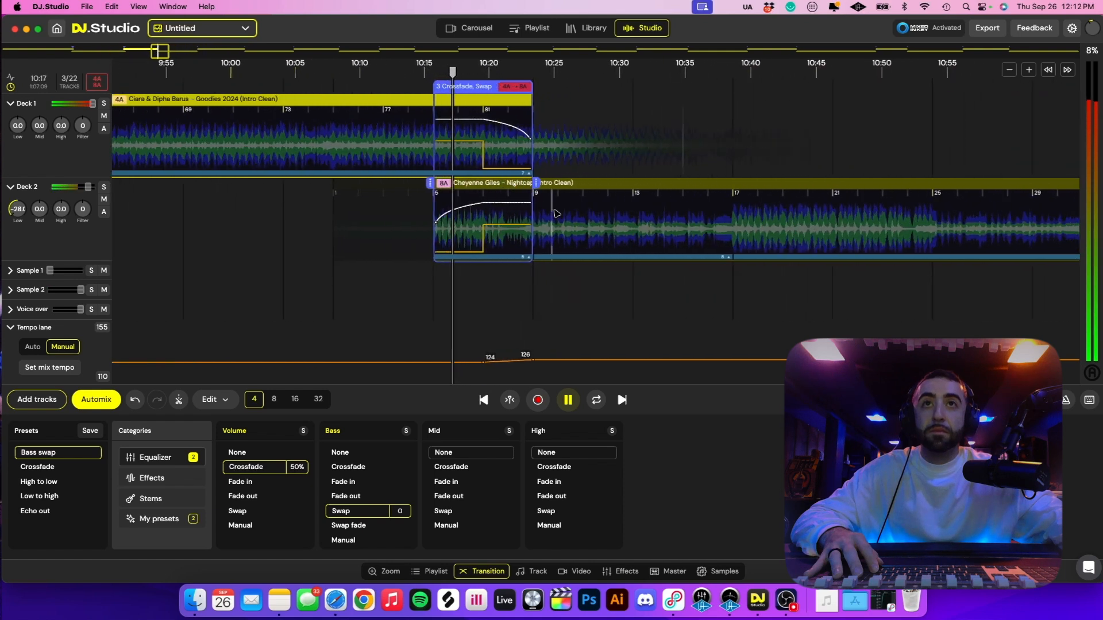
scroll(556, 213, up, 5)
scroll(522, 221, left, 3)
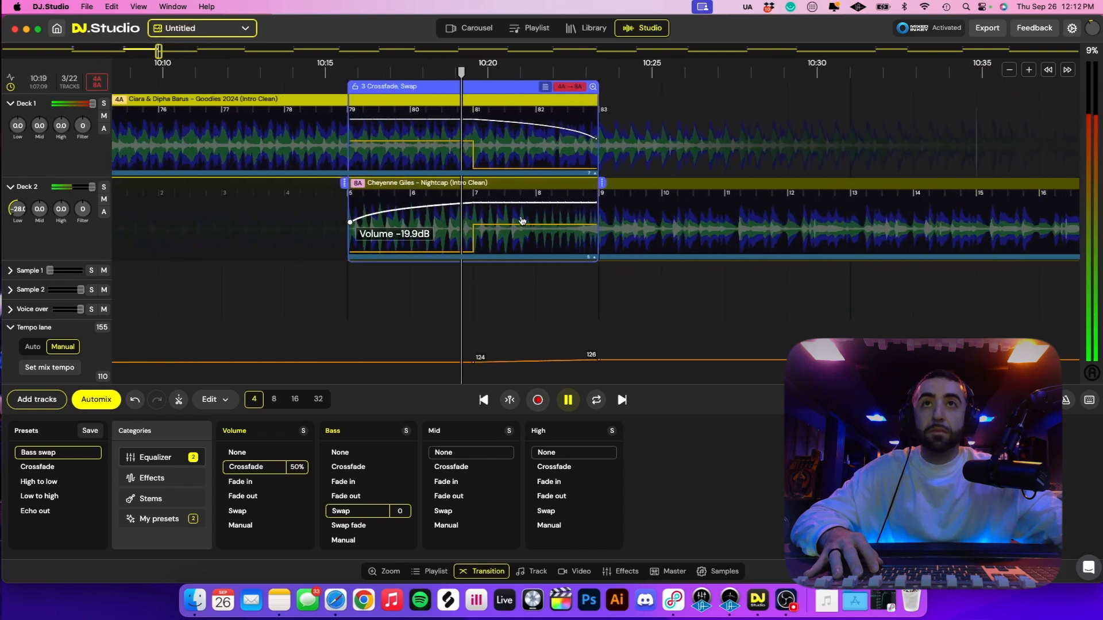
scroll(523, 220, right, 2)
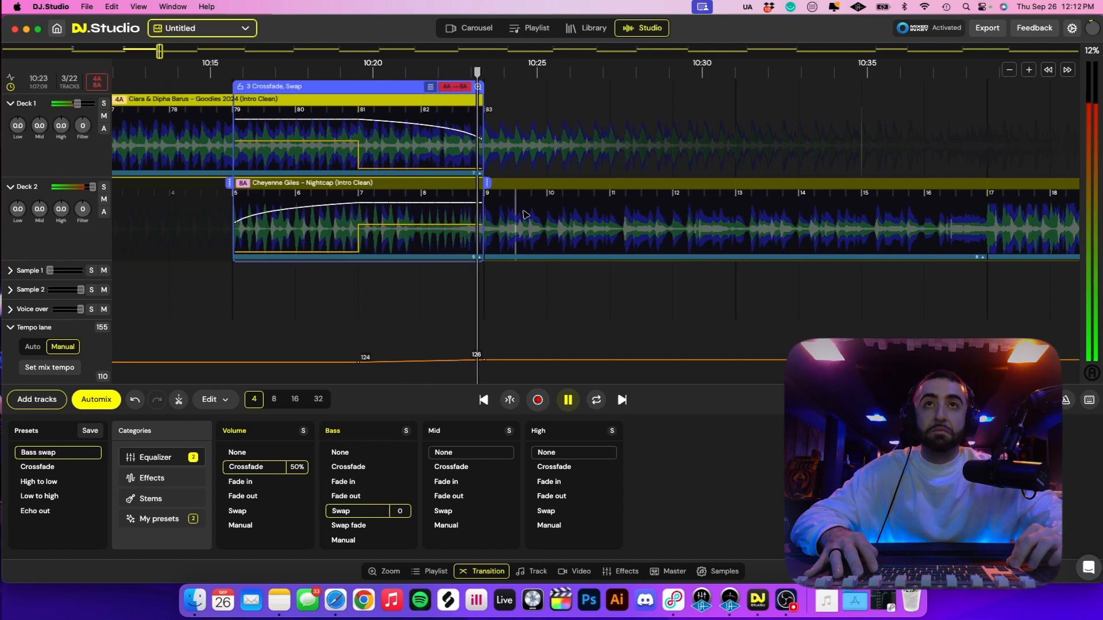
key(space)
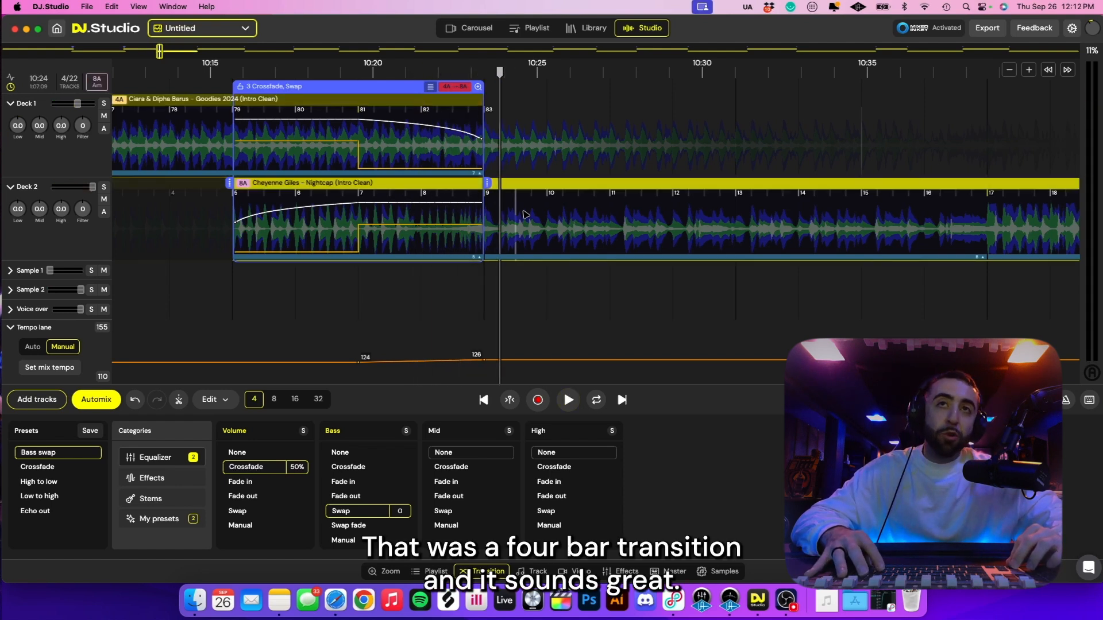
Move the transition between Nightcap and 2 The Moon so that it spans bars 85 to 89 of Nightcap
key(Right)
scroll(525, 214, down, 3)
scroll(529, 170, down, 2)
drag(581, 91, 720, 105)
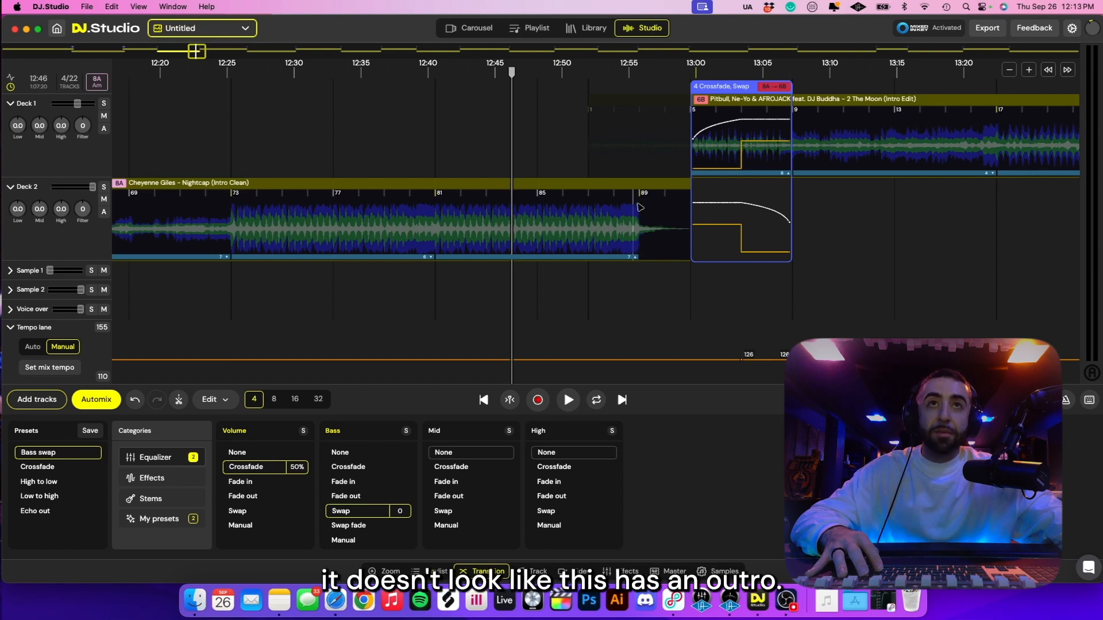
drag(751, 90, 589, 98)
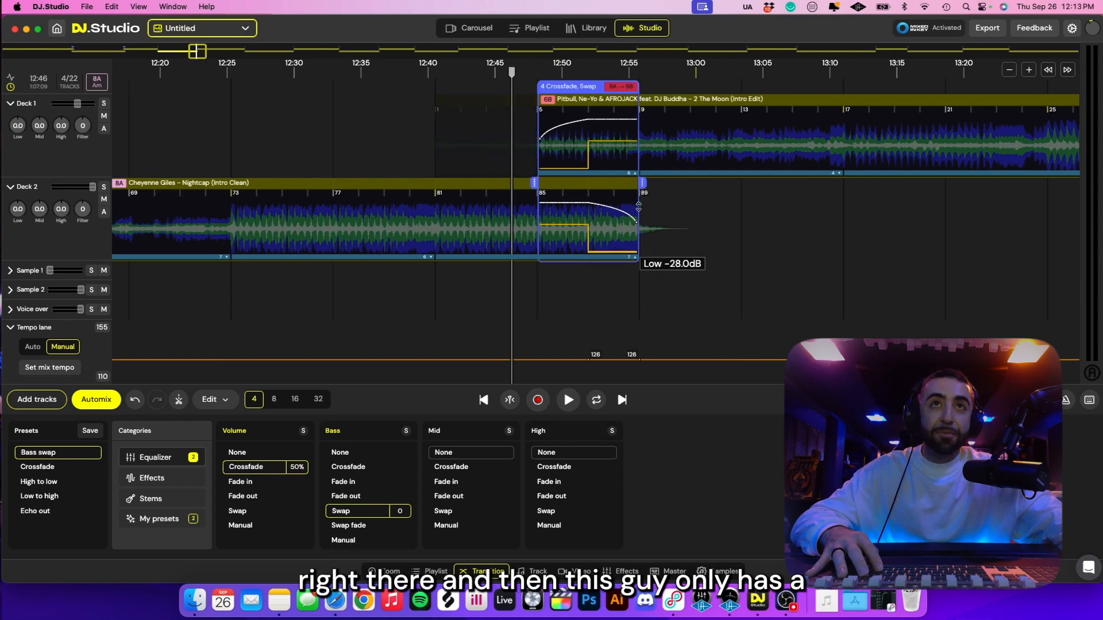
mouse_move(662, 99)
mouse_down()
mouse_move(727, 104)
mouse_move(662, 107)
mouse_up()
Play the transition from Nightcap into 2 The Moon from 12:47
key(space)
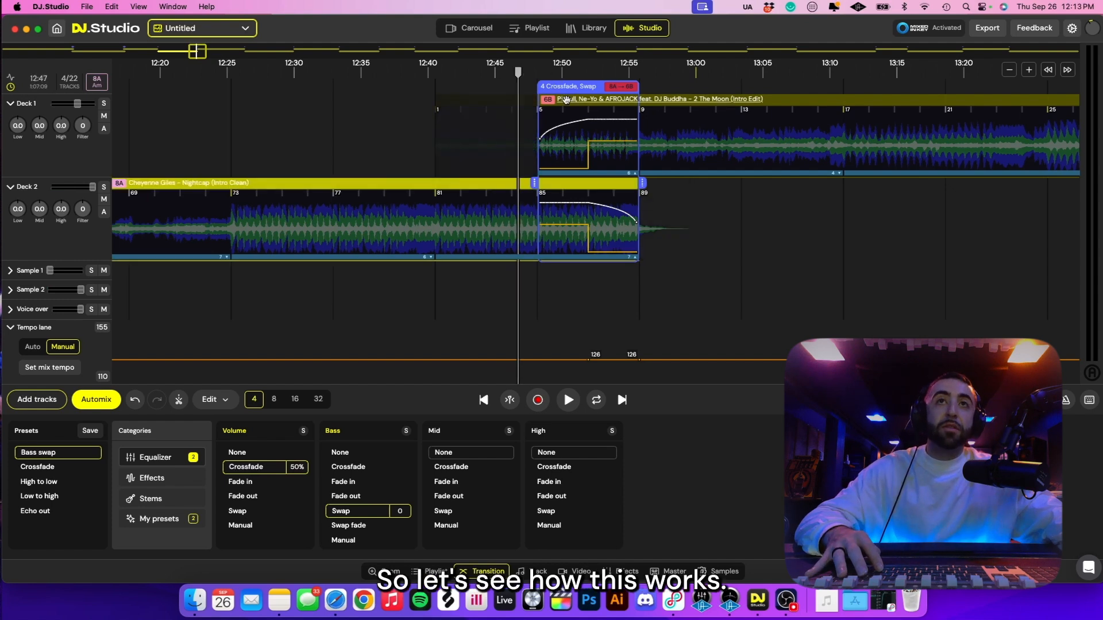
scroll(730, 263, up, 5)
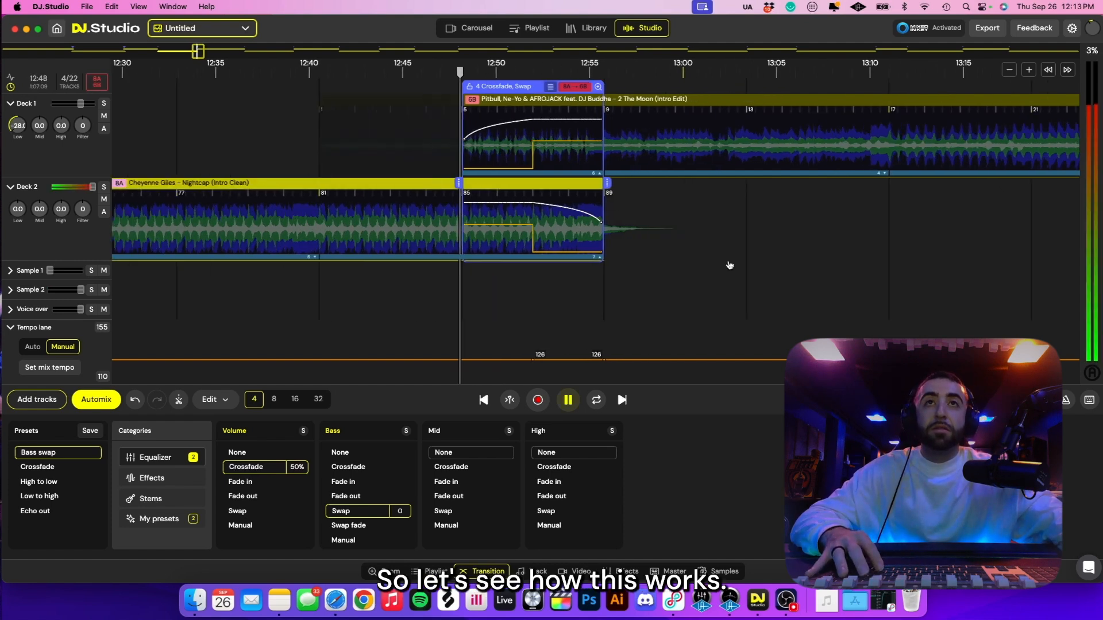
scroll(651, 202, up, 3)
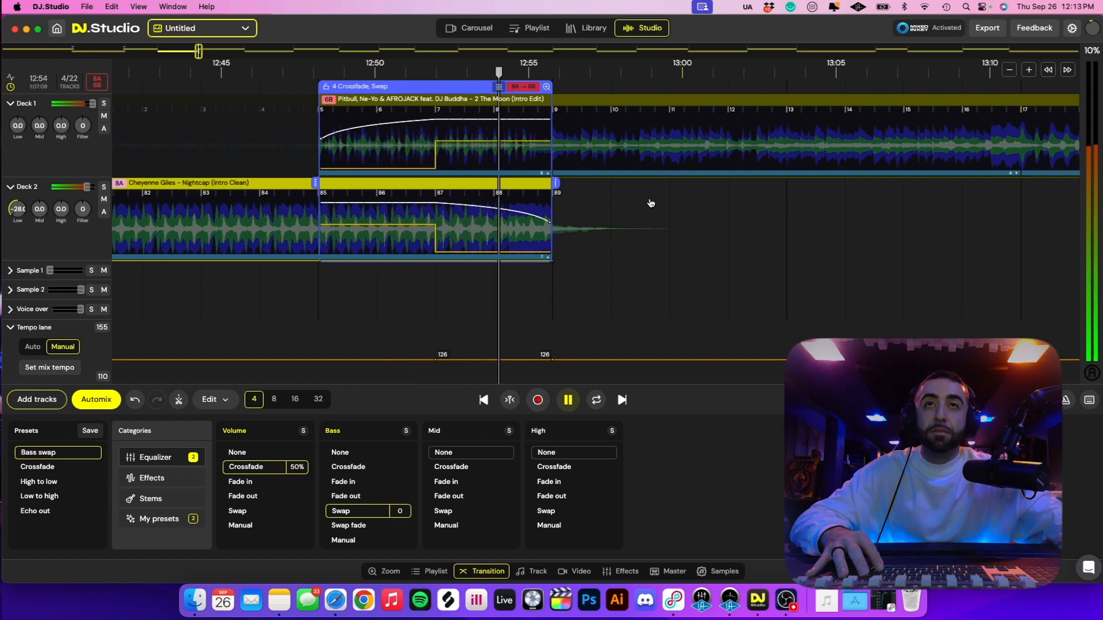
key(space)
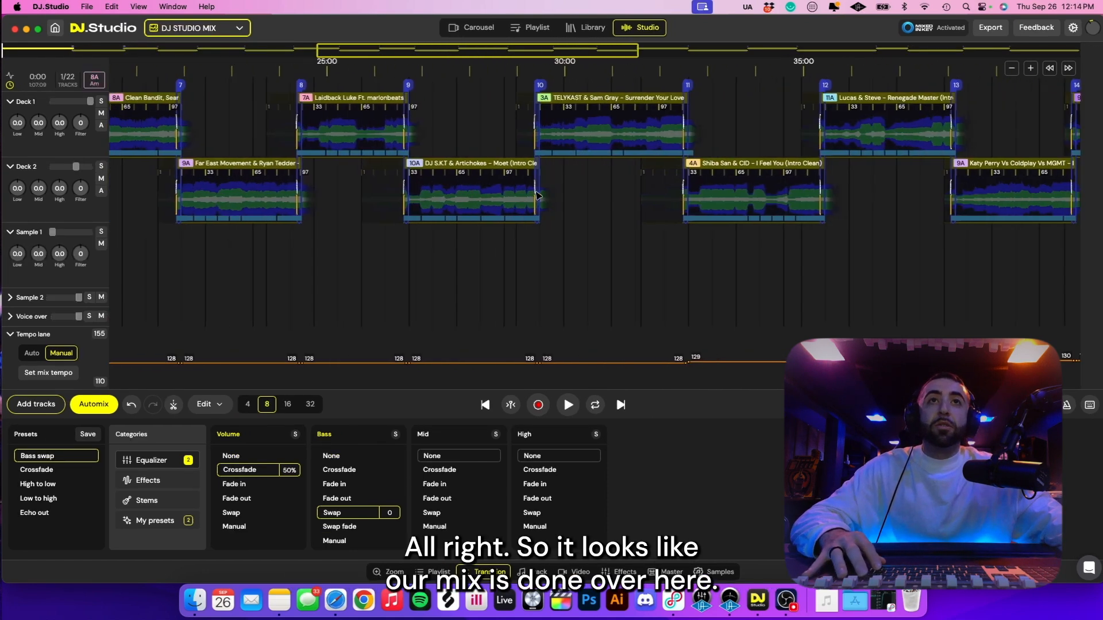
Review the end of the finished DJ STUDIO MIX and play transition 18, into Tonight (D.I.Y.A), from about 54:11
scroll(528, 197, right, 15)
scroll(527, 197, left, 4)
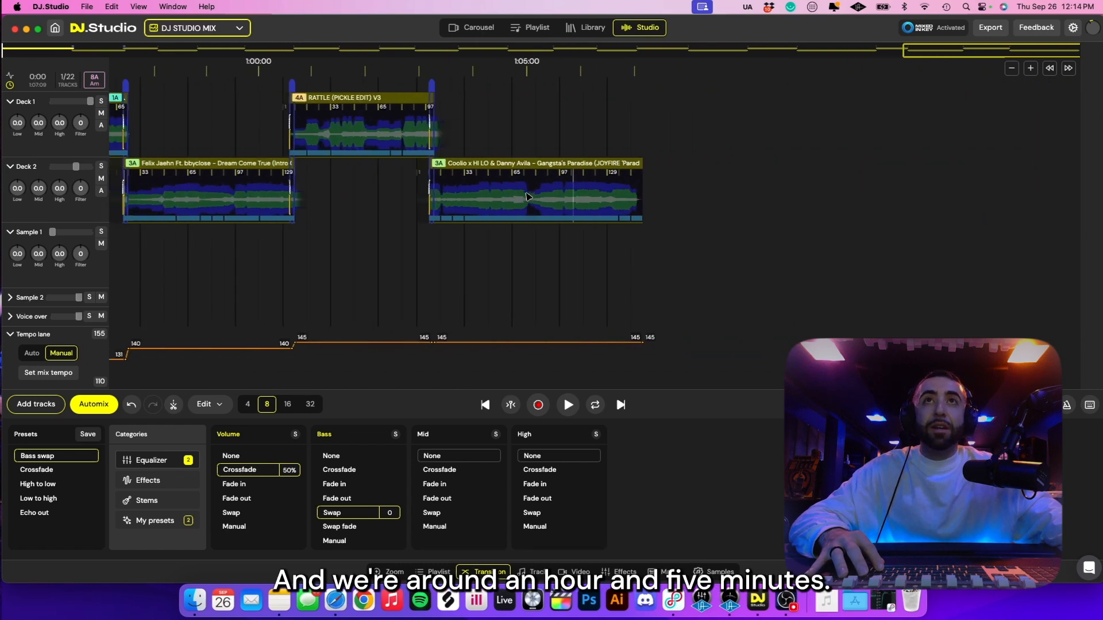
scroll(454, 97, up, 8)
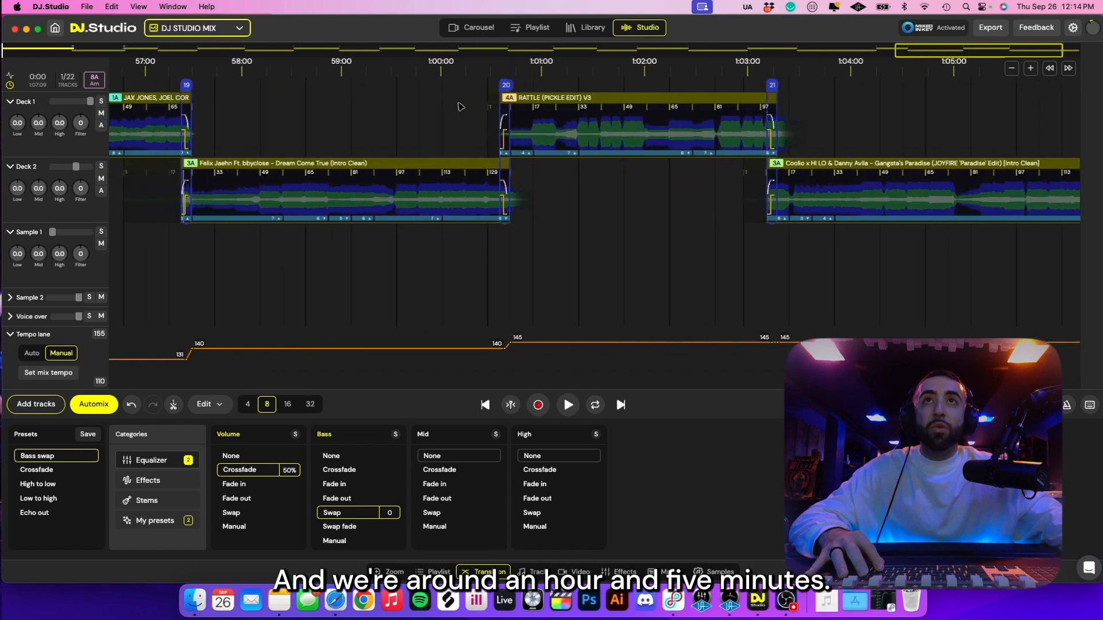
scroll(461, 105, down, 4)
scroll(469, 106, right, 2)
scroll(471, 106, right, 1)
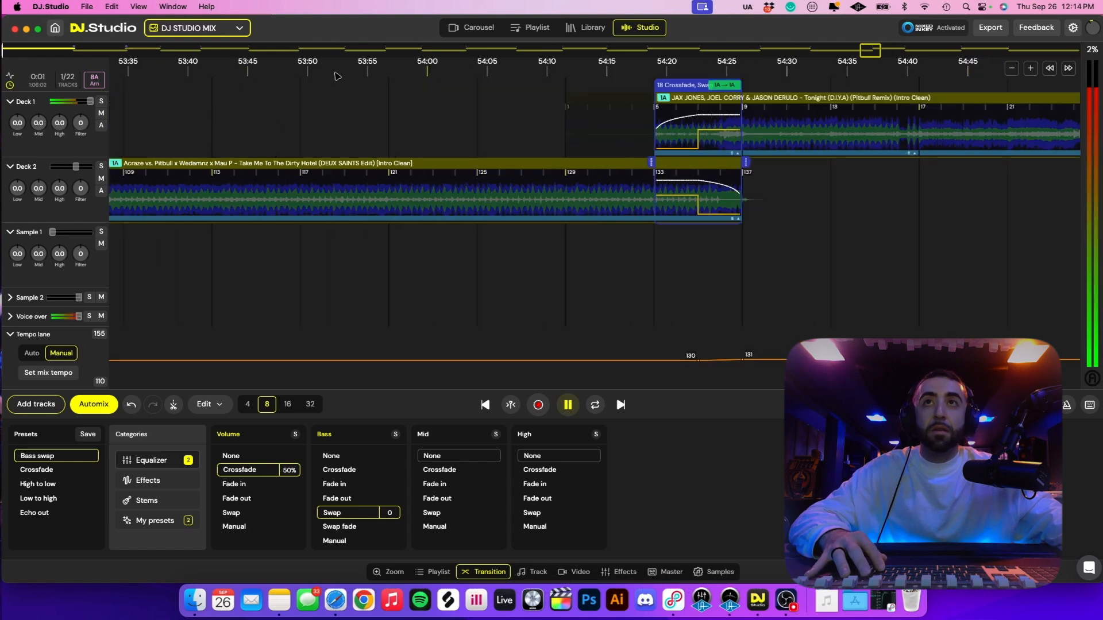
click(384, 71)
click(550, 72)
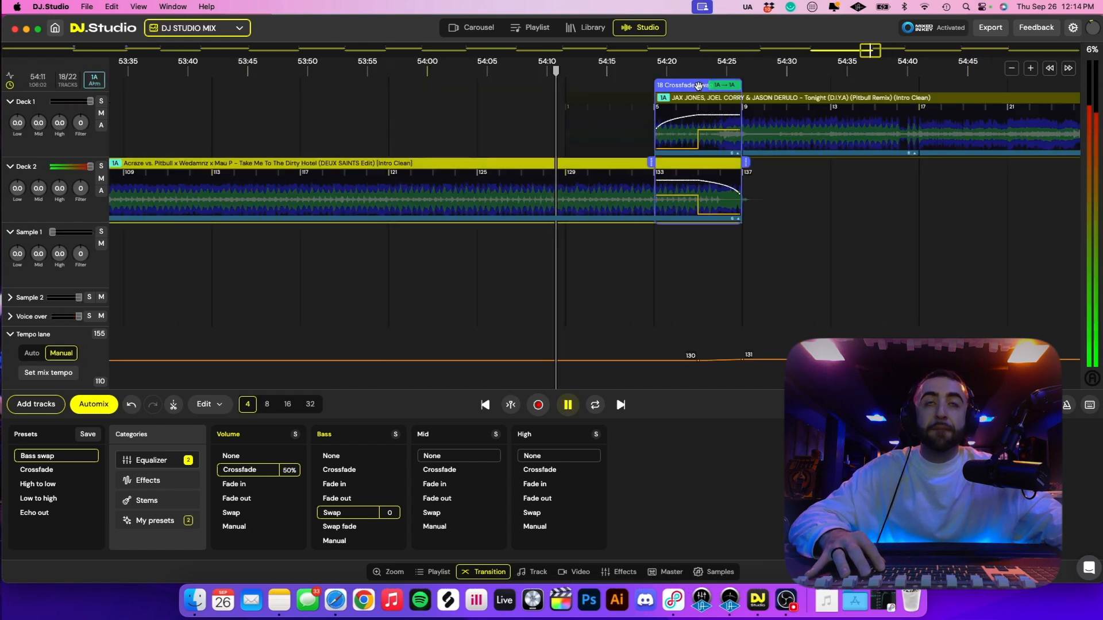
Move transition 18 to bars 129 to 133 of Take Me To The Dirty Hotel and transition 19 to bars 65 to 69 of Tonight (D.I.Y.A)
drag(699, 86, 612, 94)
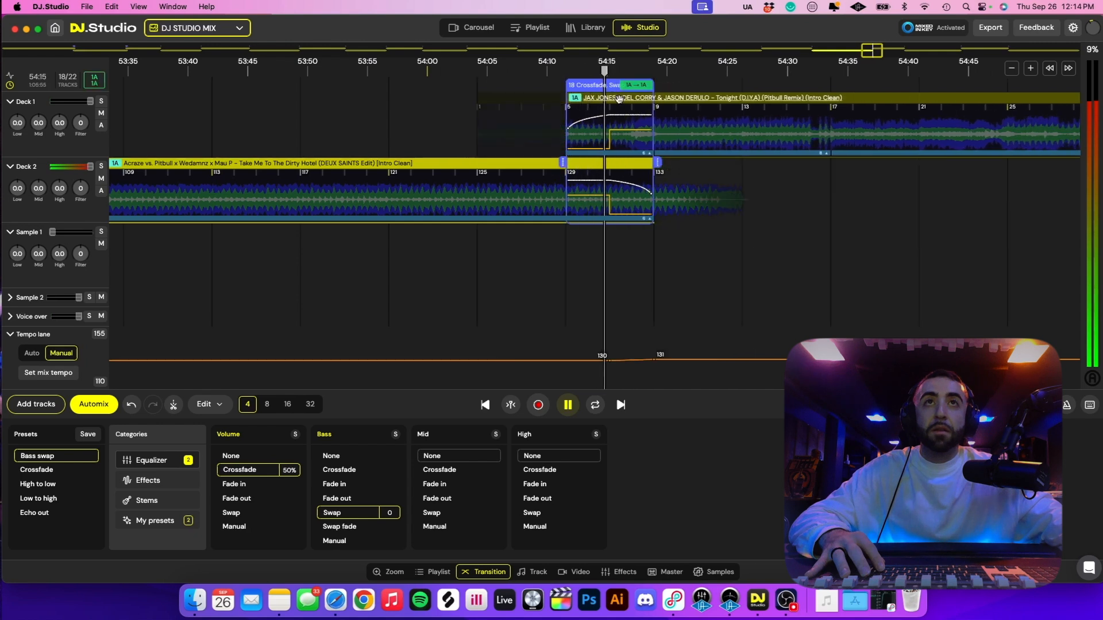
scroll(616, 97, down, 5)
scroll(616, 98, right, 5)
drag(811, 87, 782, 90)
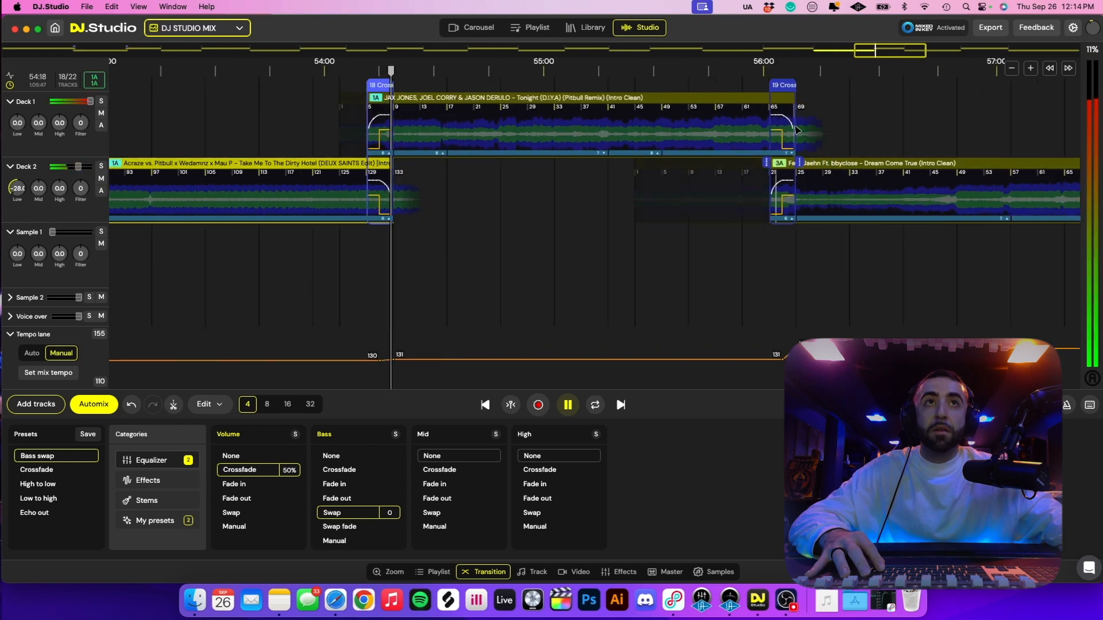
click(877, 161)
click(782, 85)
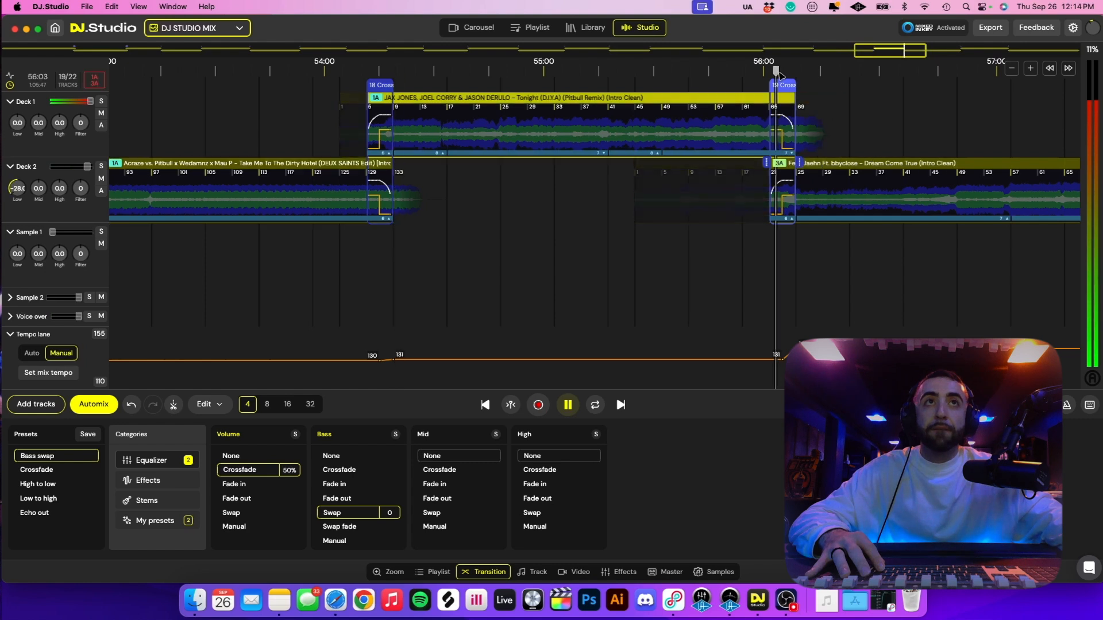
Move transition 20 to bars 69 to 73 of Dream Come True and play it from about 57:27
scroll(782, 81, right, 5)
scroll(778, 76, down, 1)
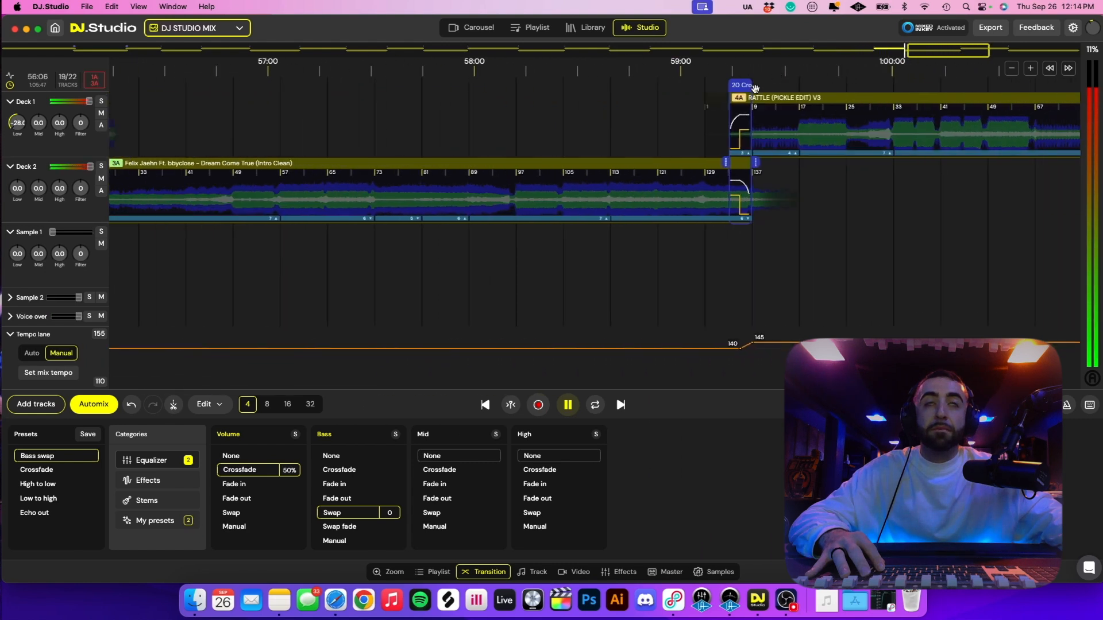
drag(748, 85, 373, 96)
click(355, 70)
scroll(371, 73, down, 3)
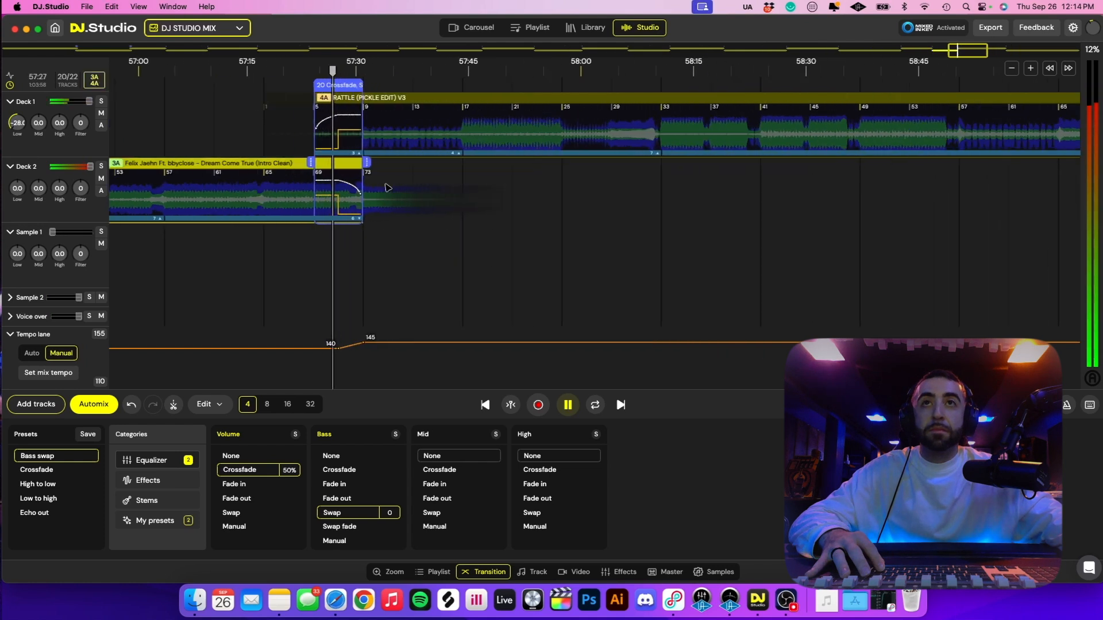
Move transition 21 to bars 45 to 49 of RATTLE and shift Gangsta's Paradise so that it enters at its bar 13
drag(852, 82, 620, 85)
scroll(643, 190, down, 3)
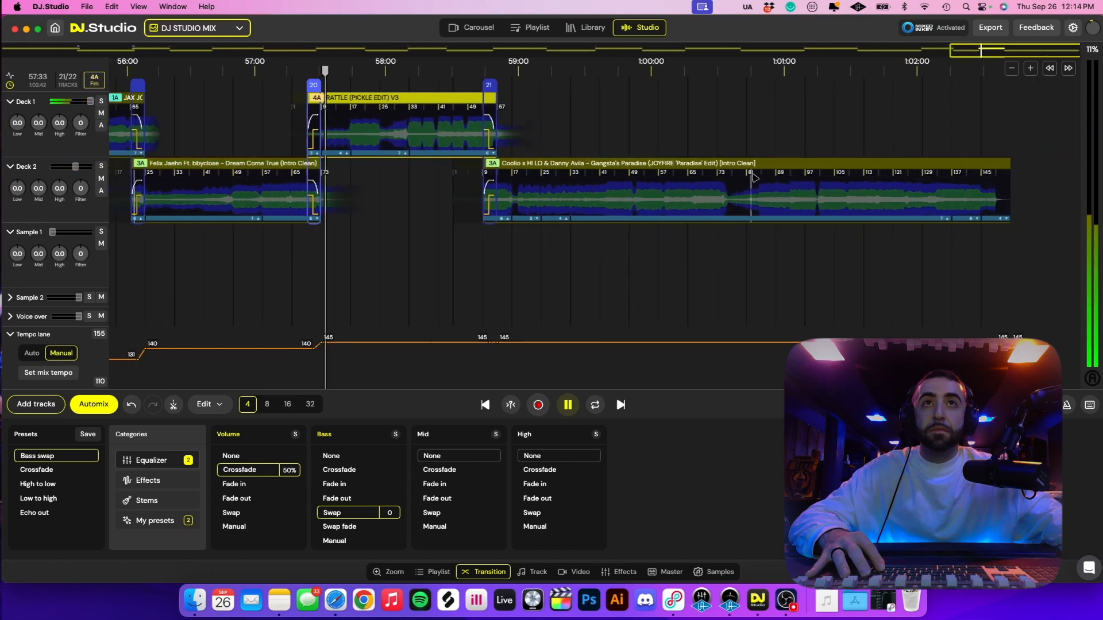
scroll(489, 95, up, 3)
click(489, 95)
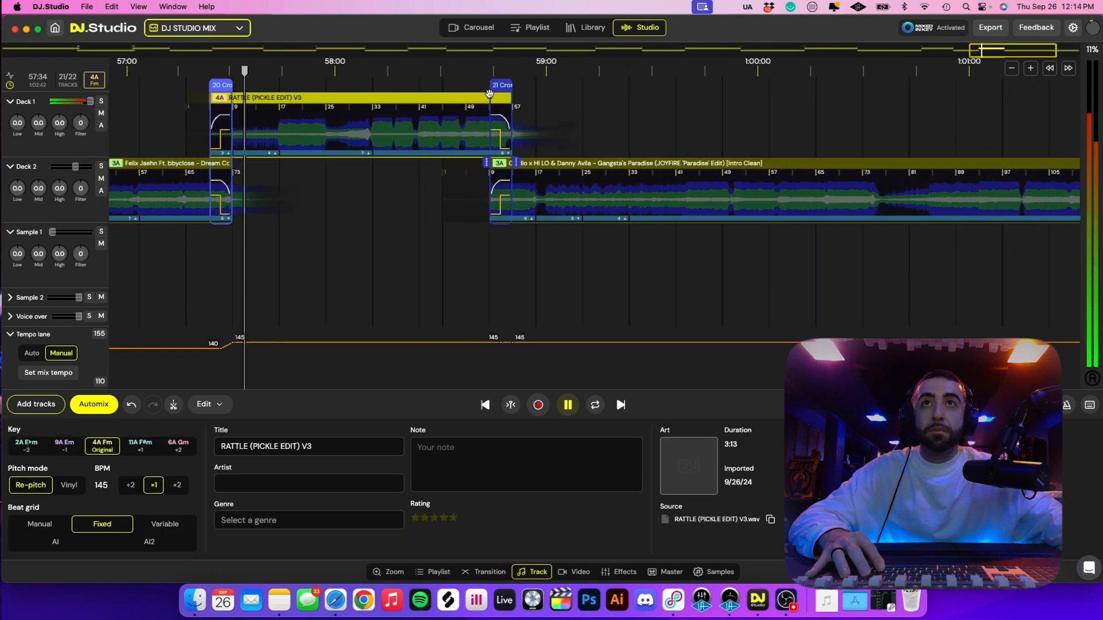
click(407, 73)
drag(498, 85, 461, 99)
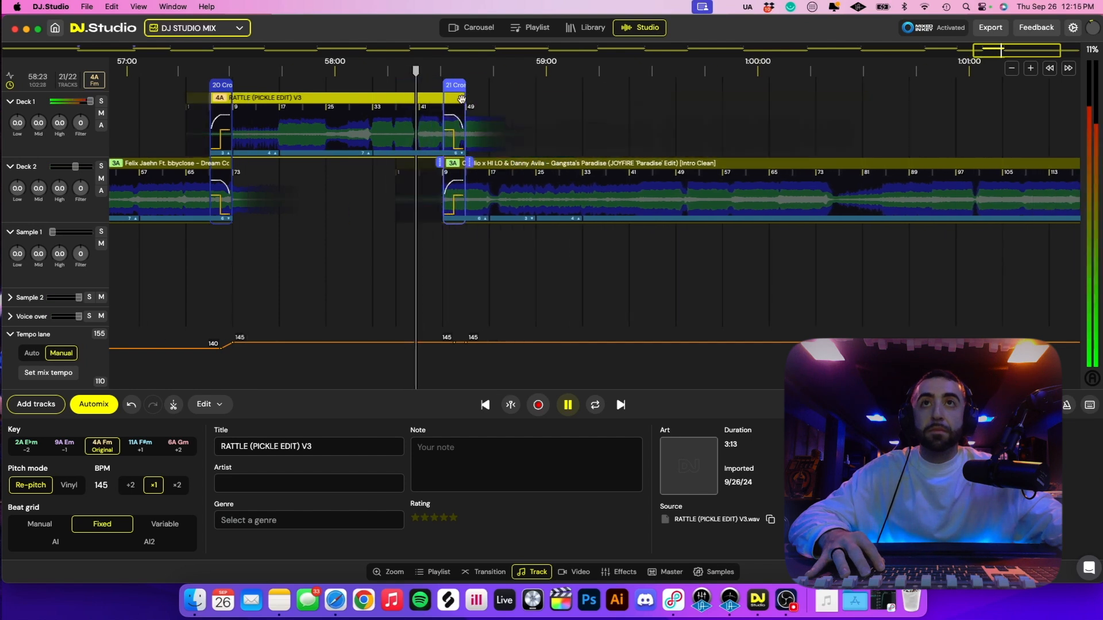
drag(524, 164, 501, 164)
scroll(501, 192, down, 2)
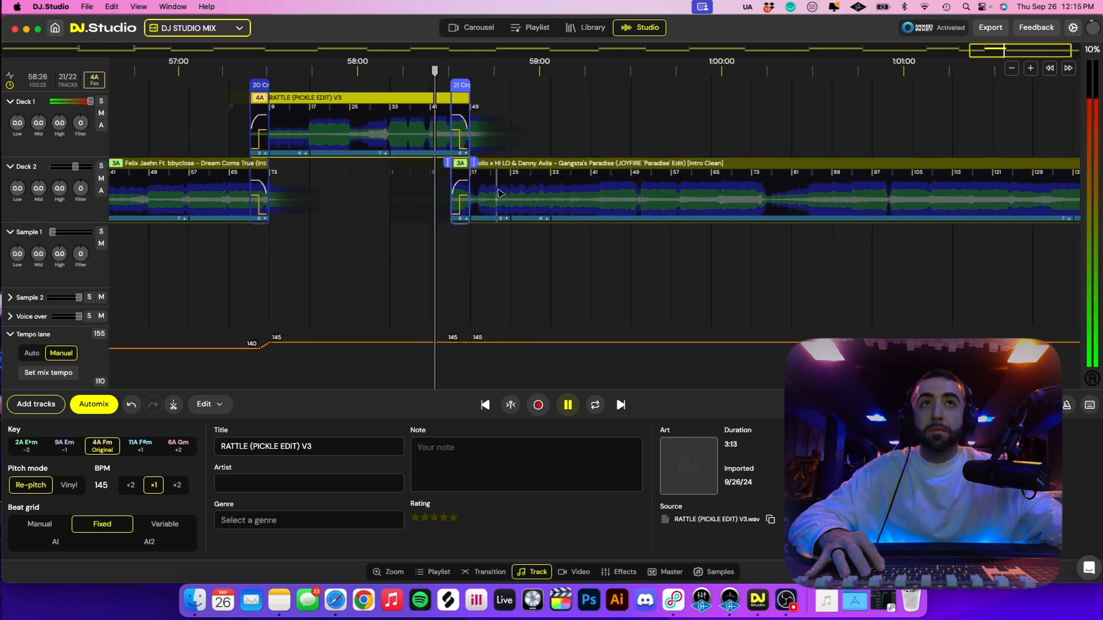
Play Gangsta's Paradise from the break at about 1:00:55 and from the earlier break at about 59:30 to compare them
scroll(502, 190, right, 4)
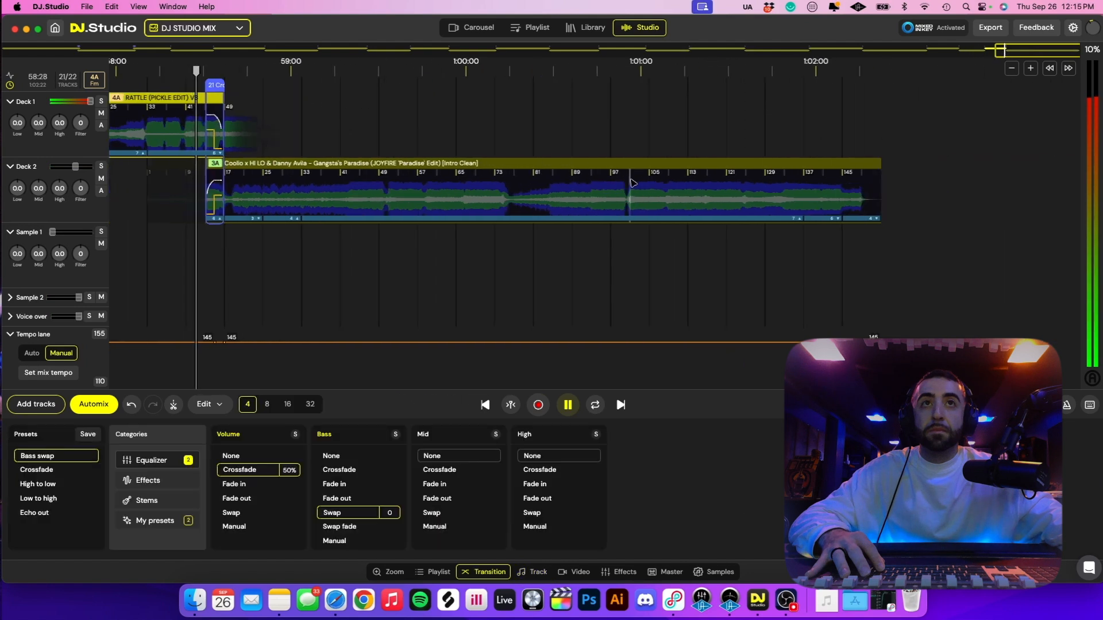
click(621, 62)
scroll(635, 135, up, 4)
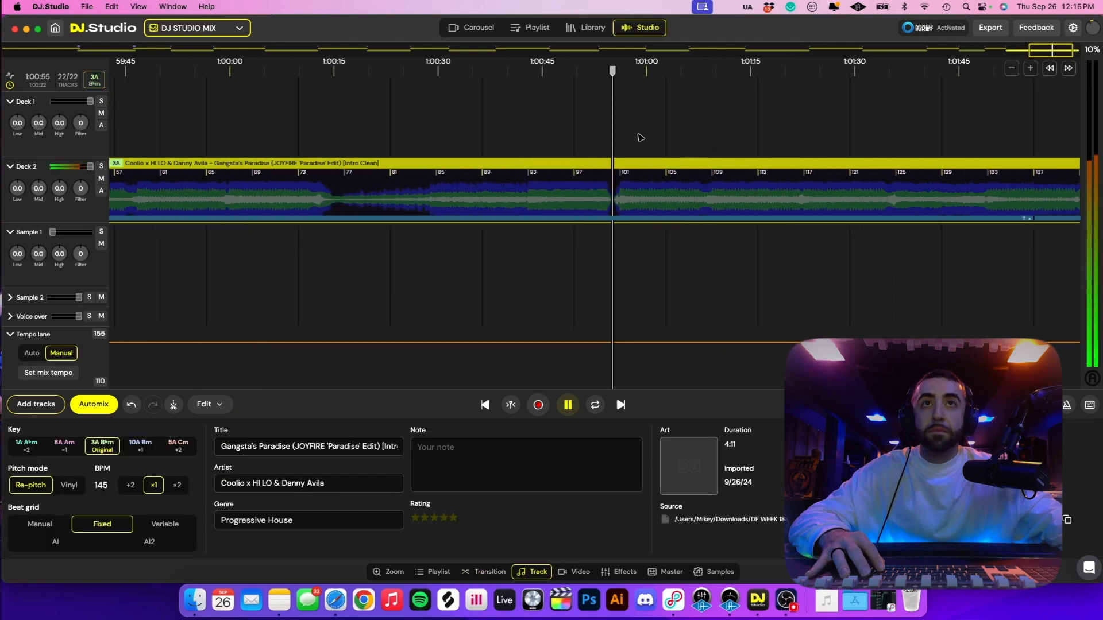
scroll(641, 140, down, 3)
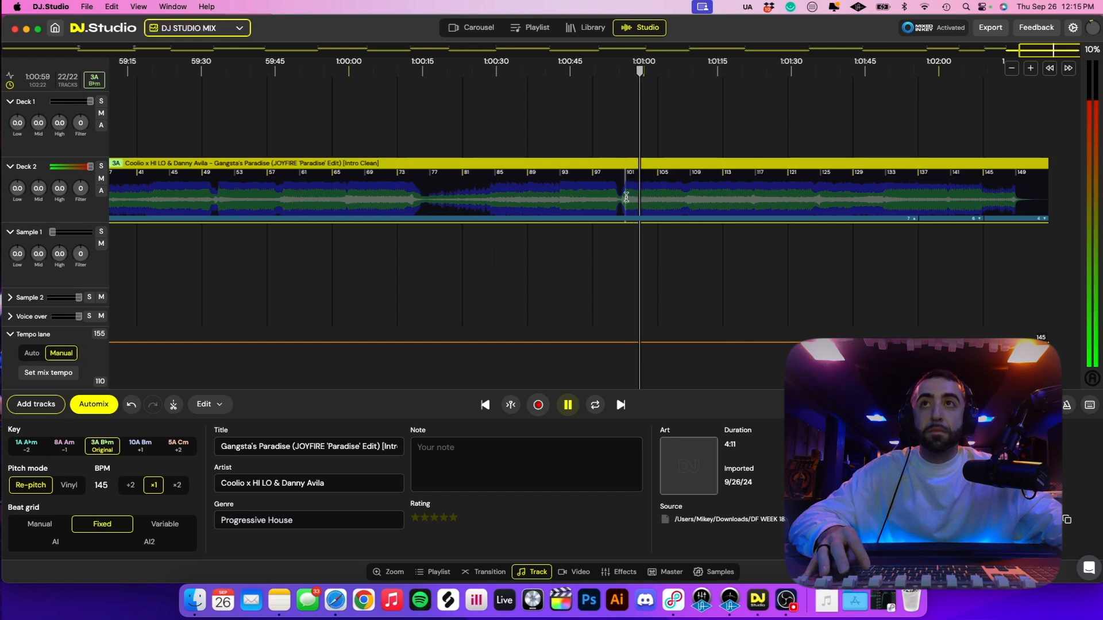
click(208, 69)
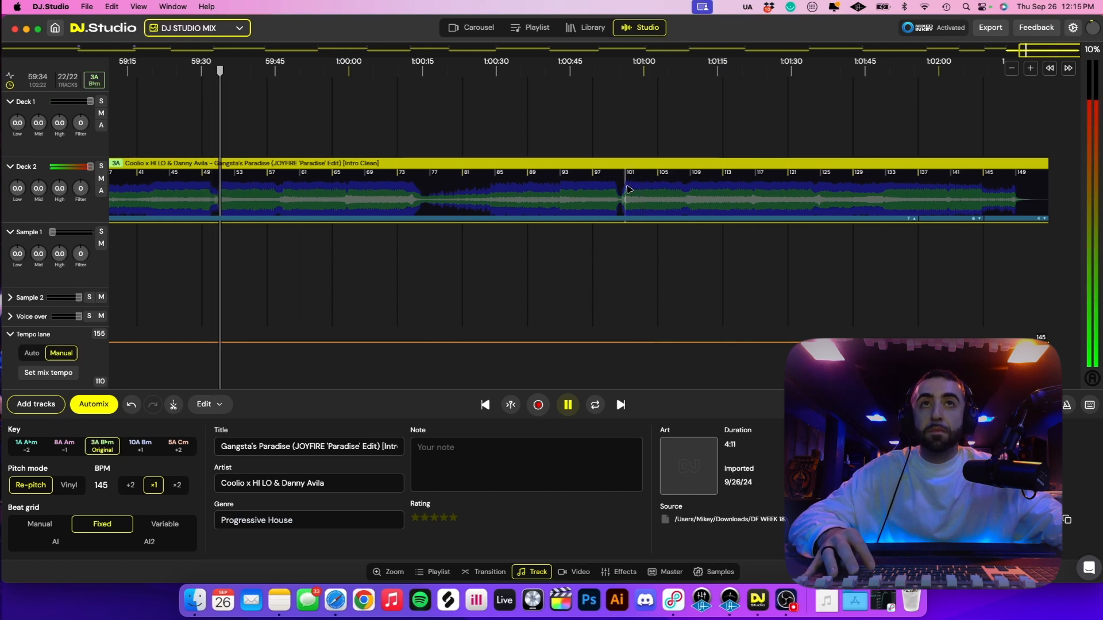
Delete the section of Gangsta's Paradise from about bar 51 to bar 101
drag(628, 189, 233, 191)
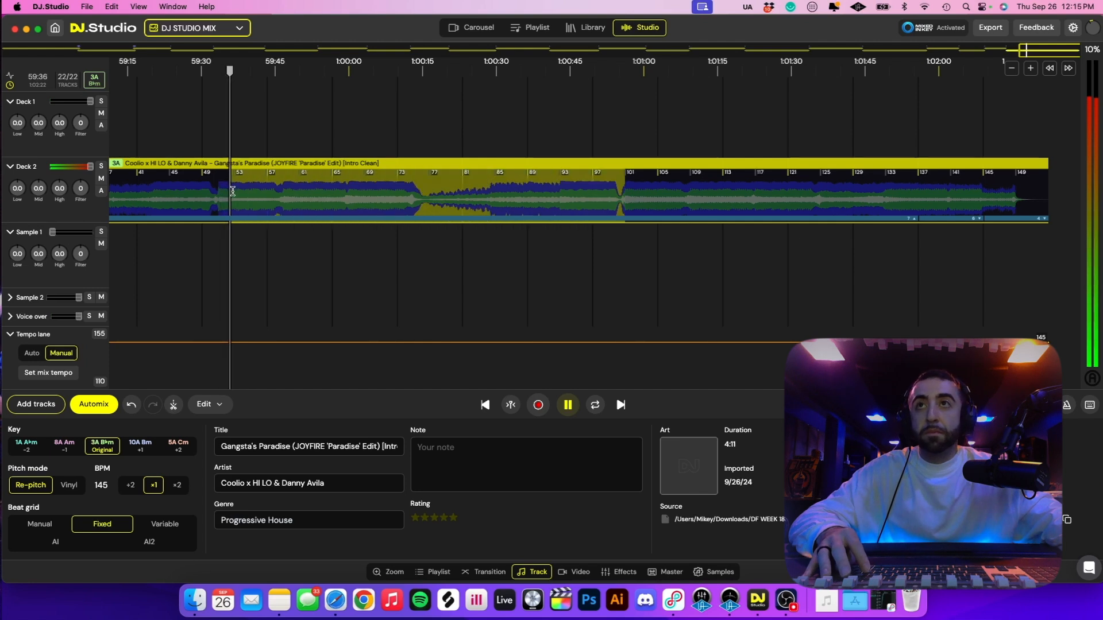
right_click(218, 194)
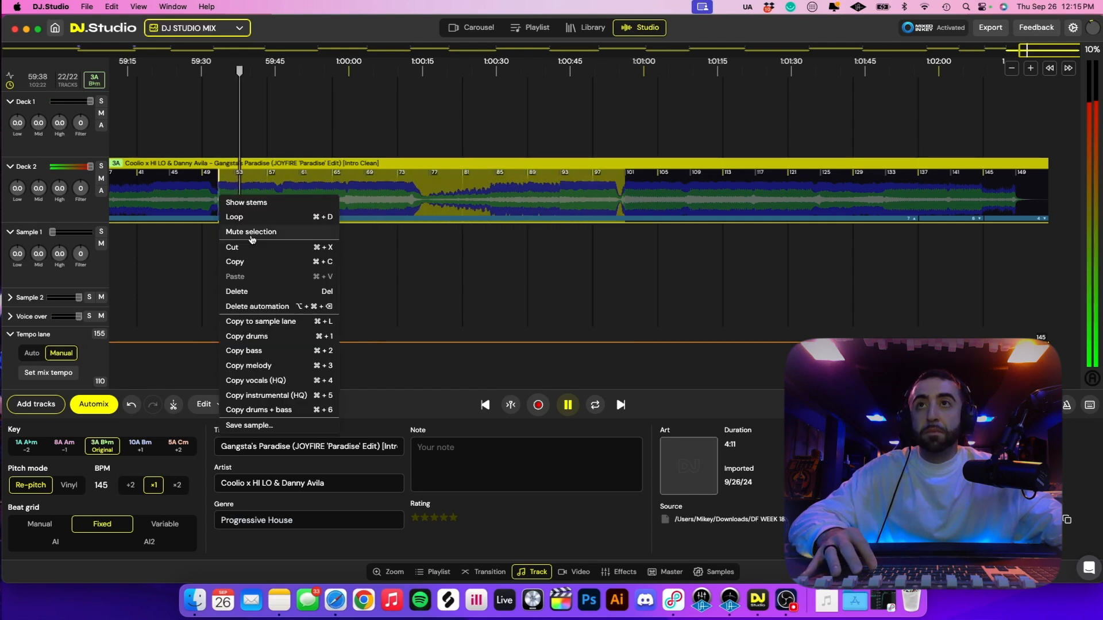
click(256, 295)
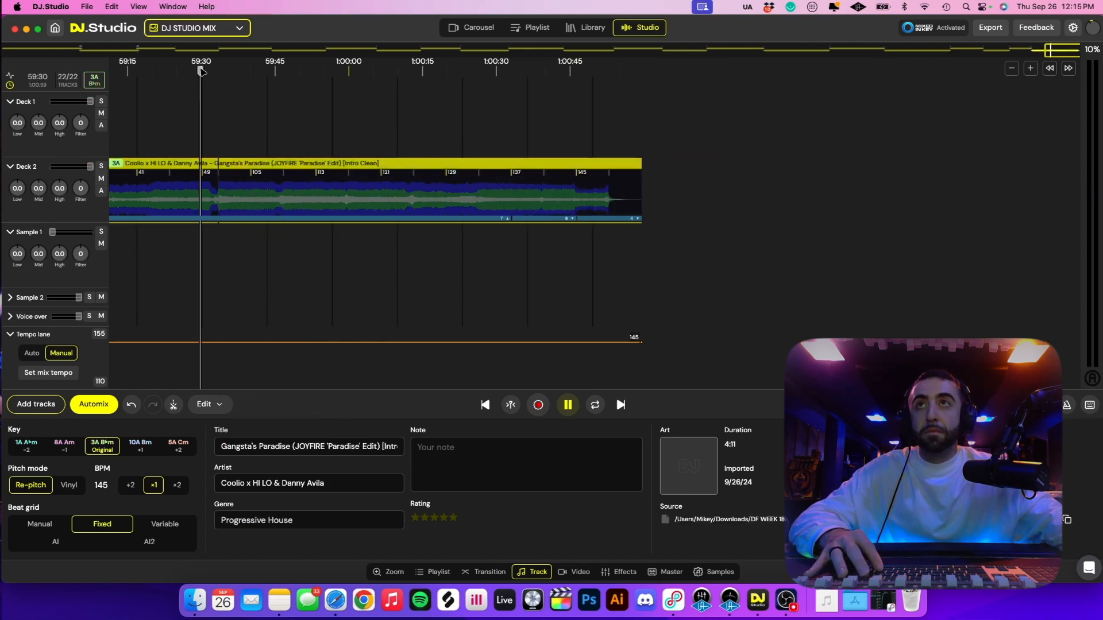
Play Gangsta's Paradise across the cut from about 59:30, and stop playback after it
scroll(254, 151, up, 5)
scroll(262, 158, left, 3)
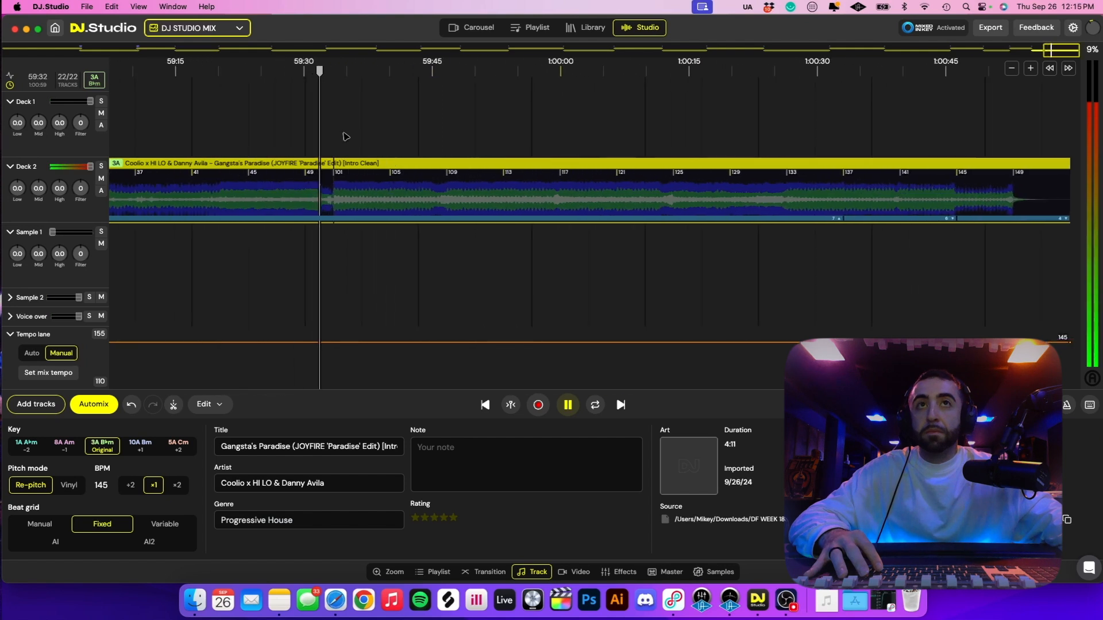
scroll(345, 137, down, 5)
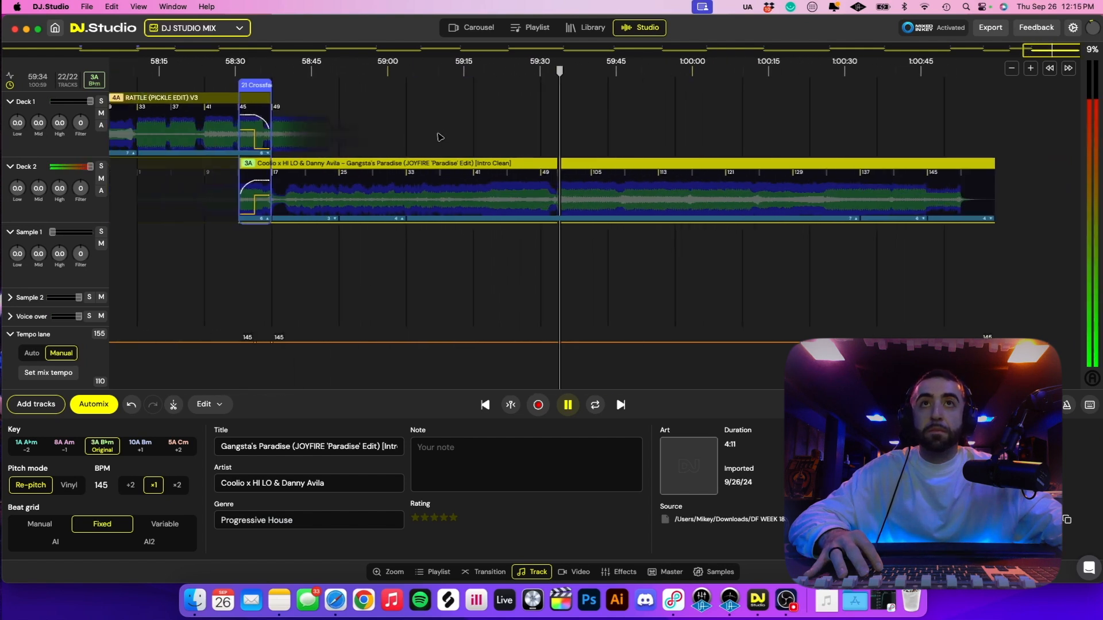
scroll(440, 137, left, 5)
key(space)
Review transitions 18 to 21 and the last track at the end of the mix
scroll(439, 137, down, 8)
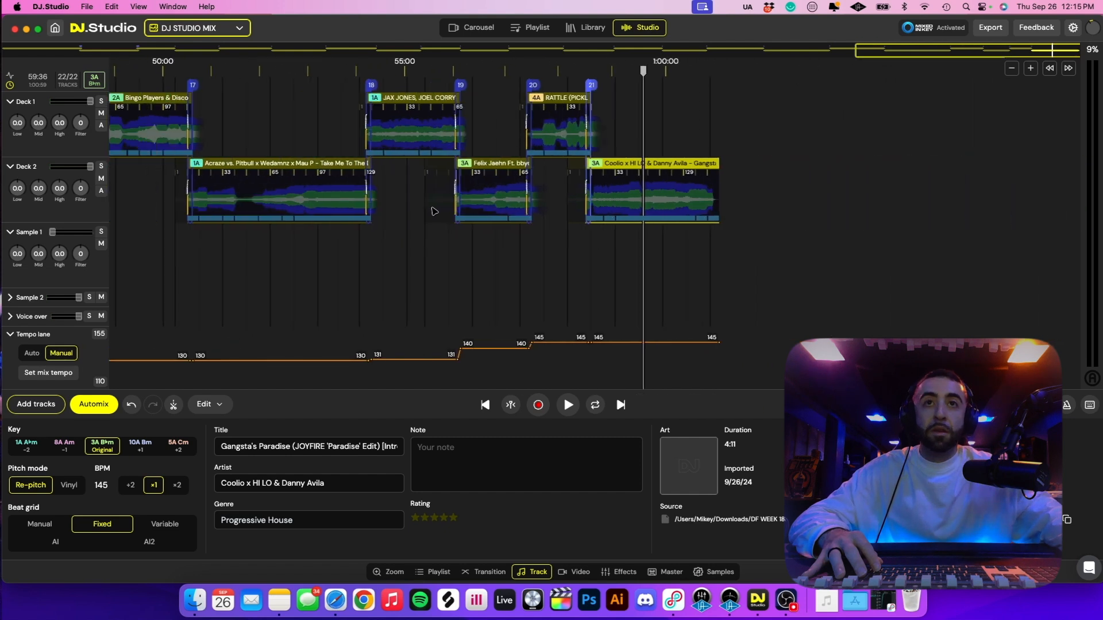
scroll(481, 239, up, 3)
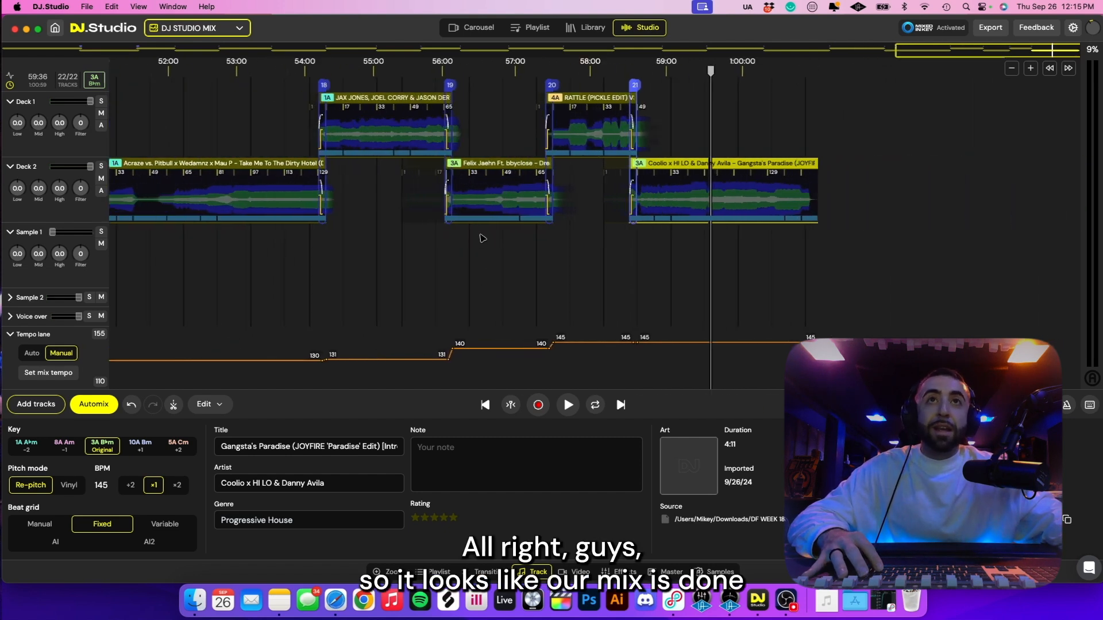
scroll(481, 239, up, 5)
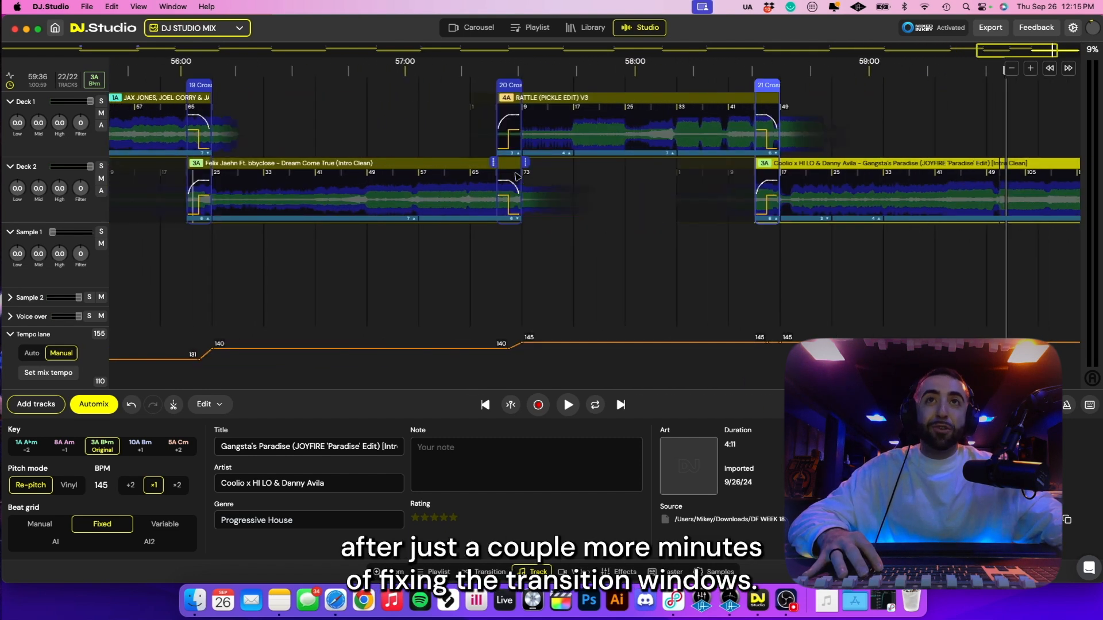
scroll(515, 191, right, 5)
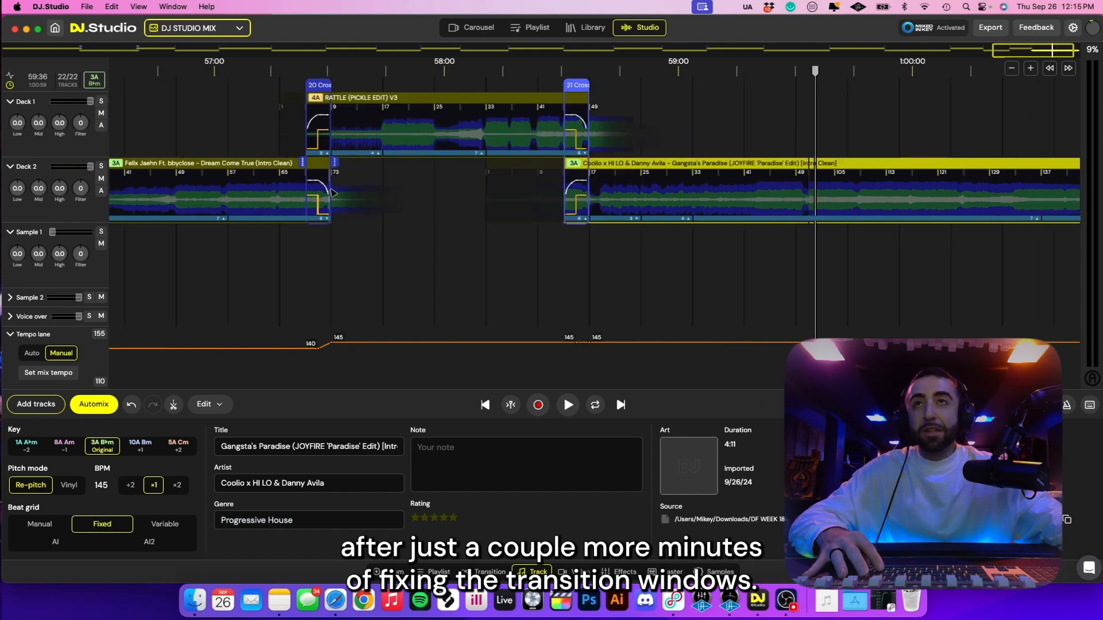
scroll(333, 193, up, 3)
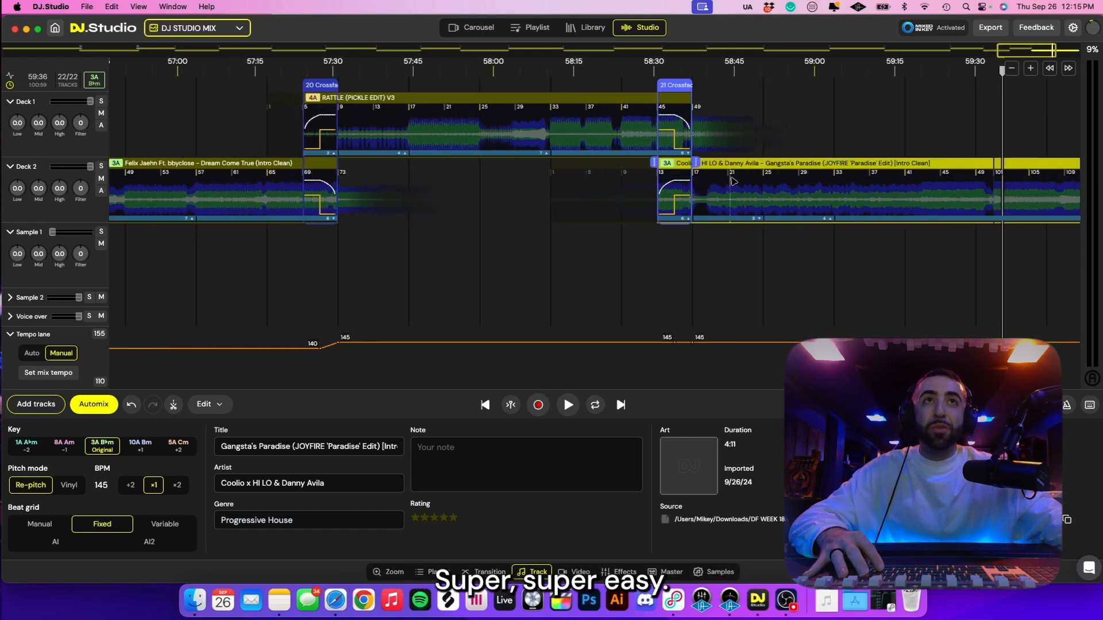
scroll(734, 181, right, 12)
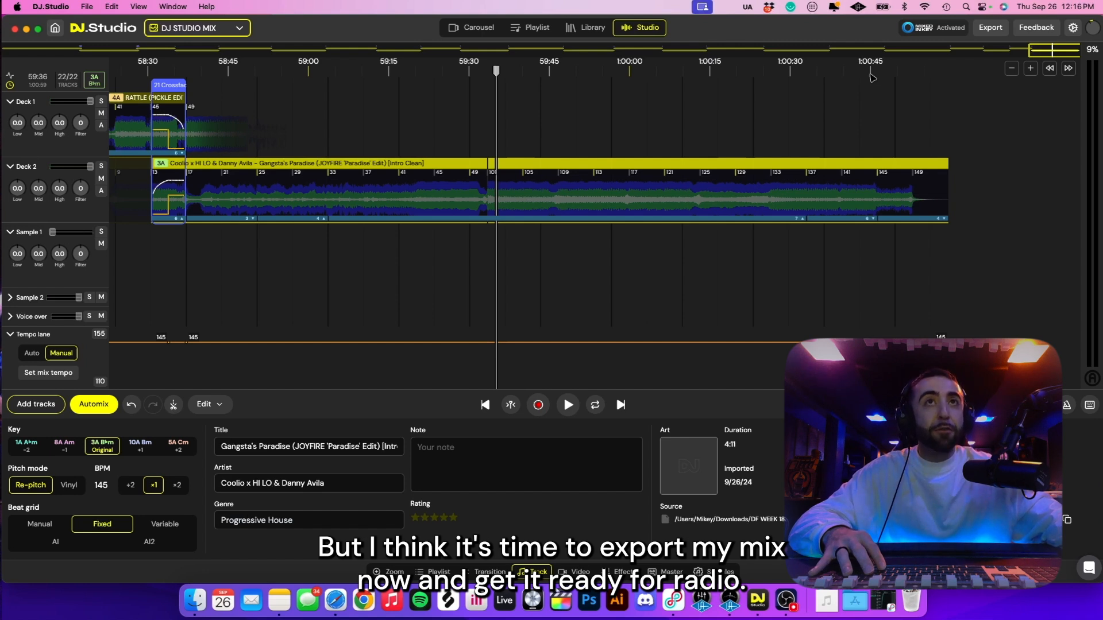
Export the finished mix as a WAV audio file
click(991, 30)
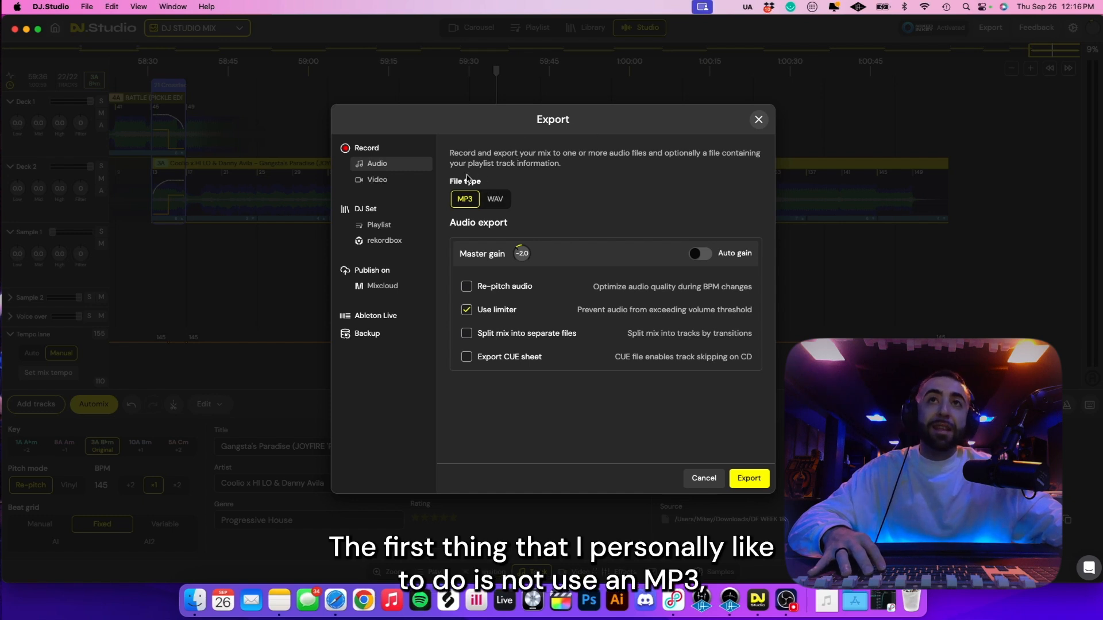
click(499, 201)
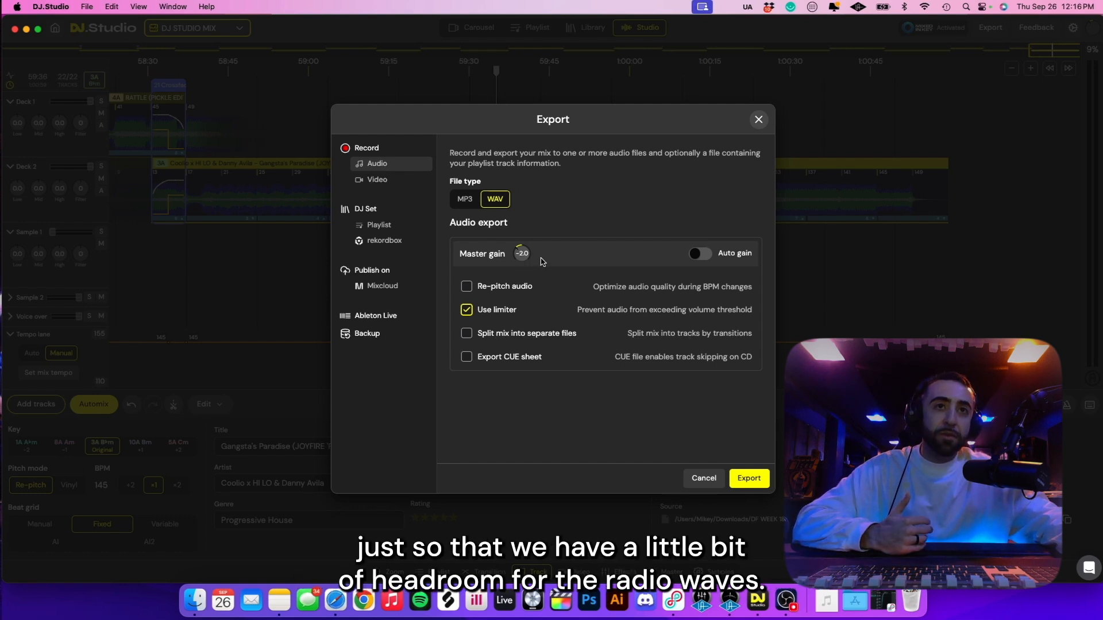
click(749, 480)
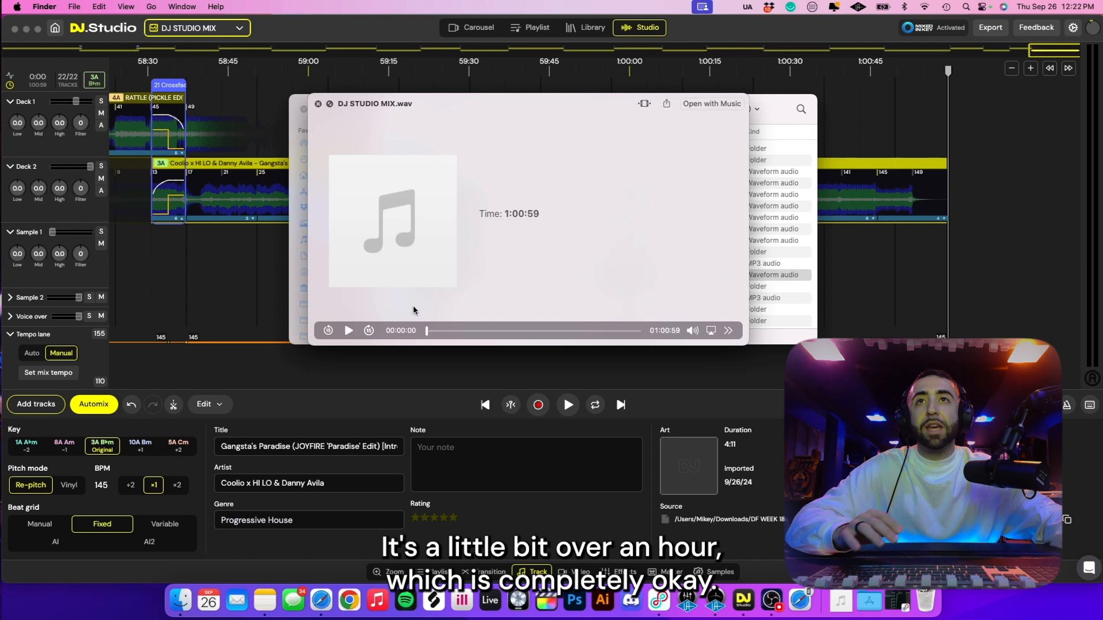
Play the first minutes of the exported DJ STUDIO MIX.wav in the Finder preview and pause it
click(349, 331)
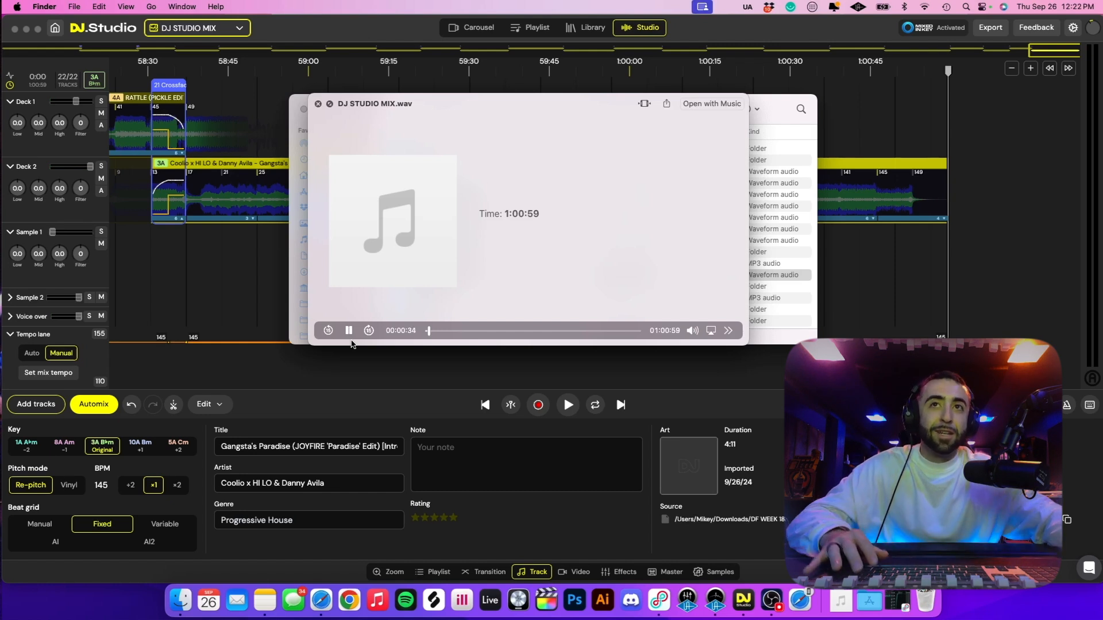
click(349, 332)
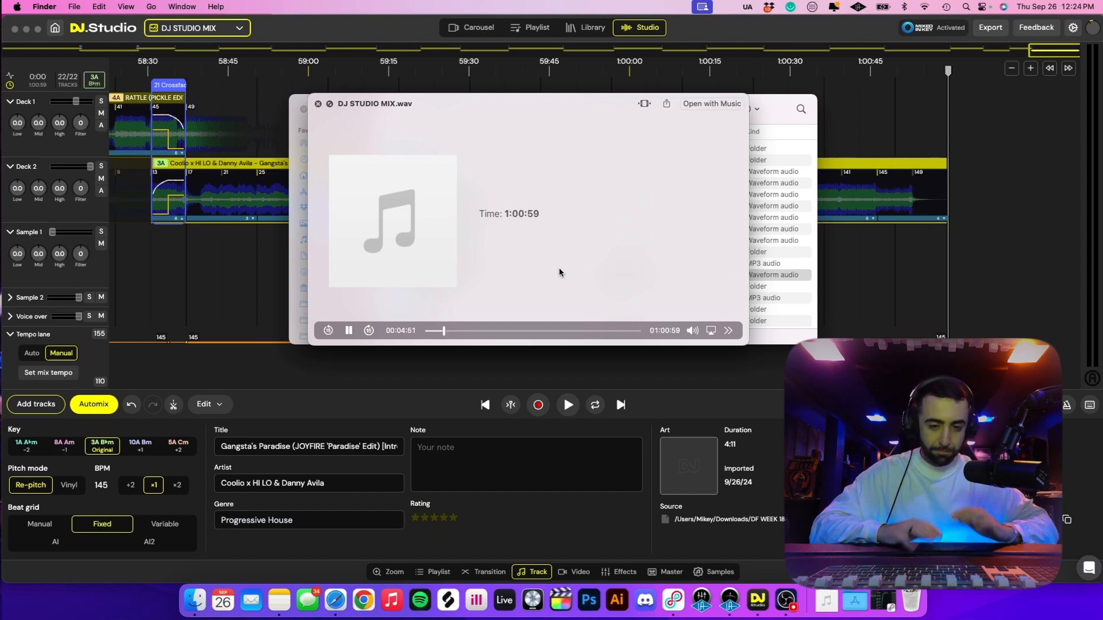
click(349, 331)
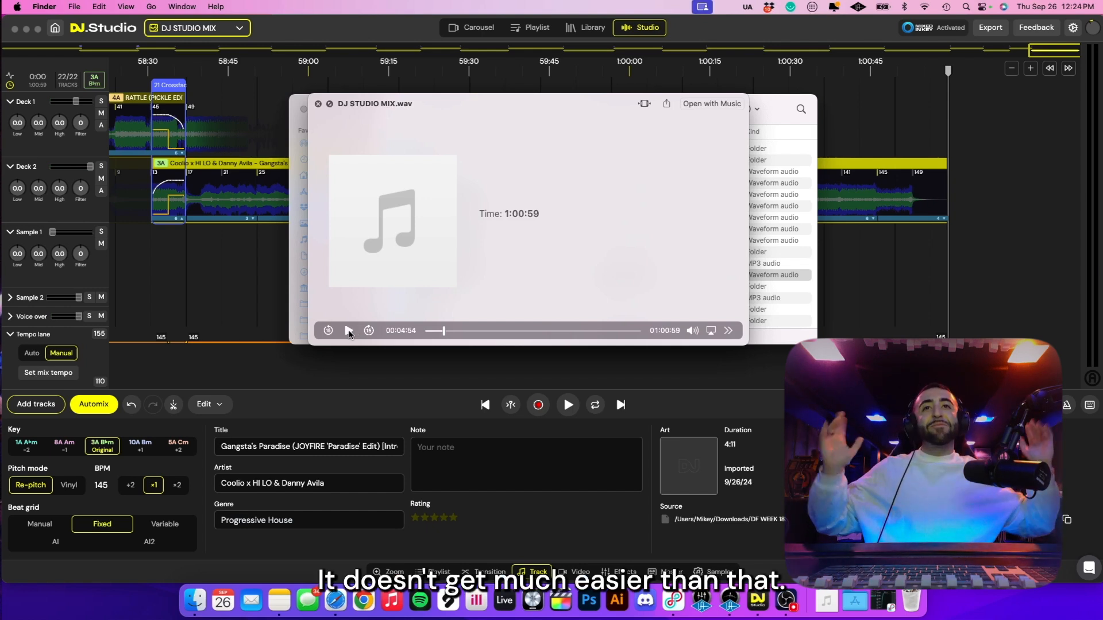